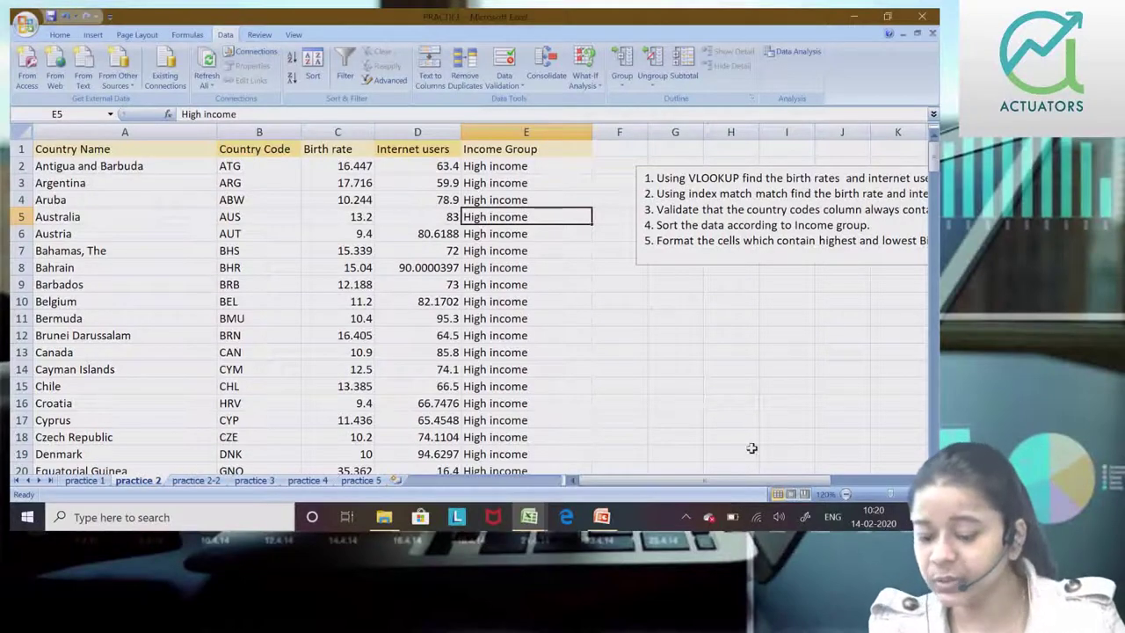
Scroll the practice 2 data, then move to practice 2-2 and select B2 beside ALB's code.
drag(727, 483, 781, 485)
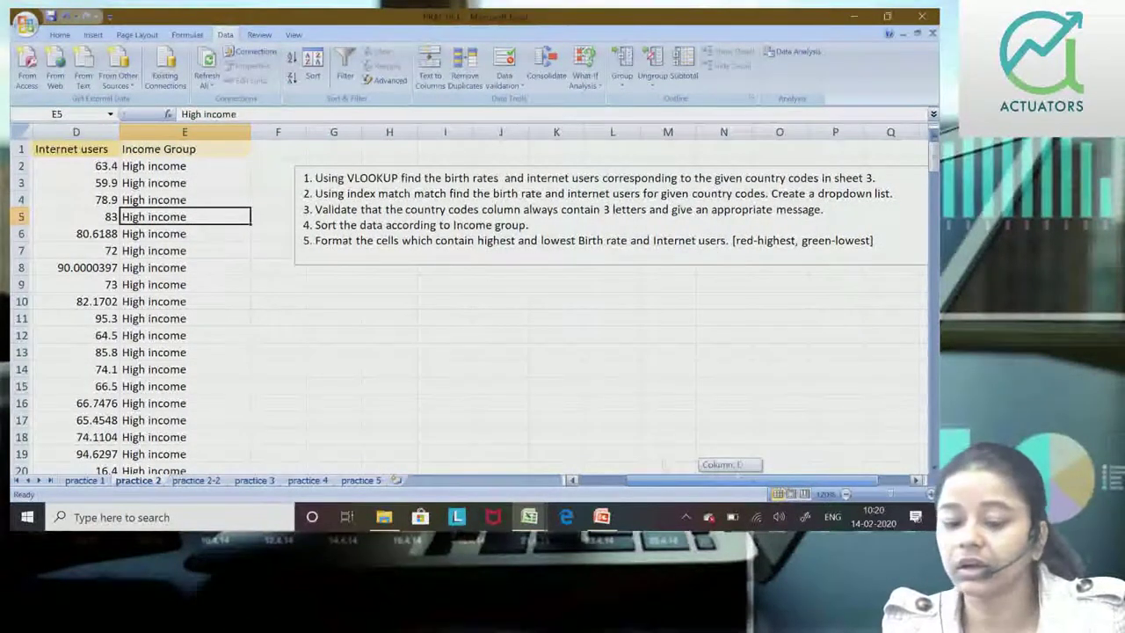
drag(782, 485, 264, 440)
click(196, 480)
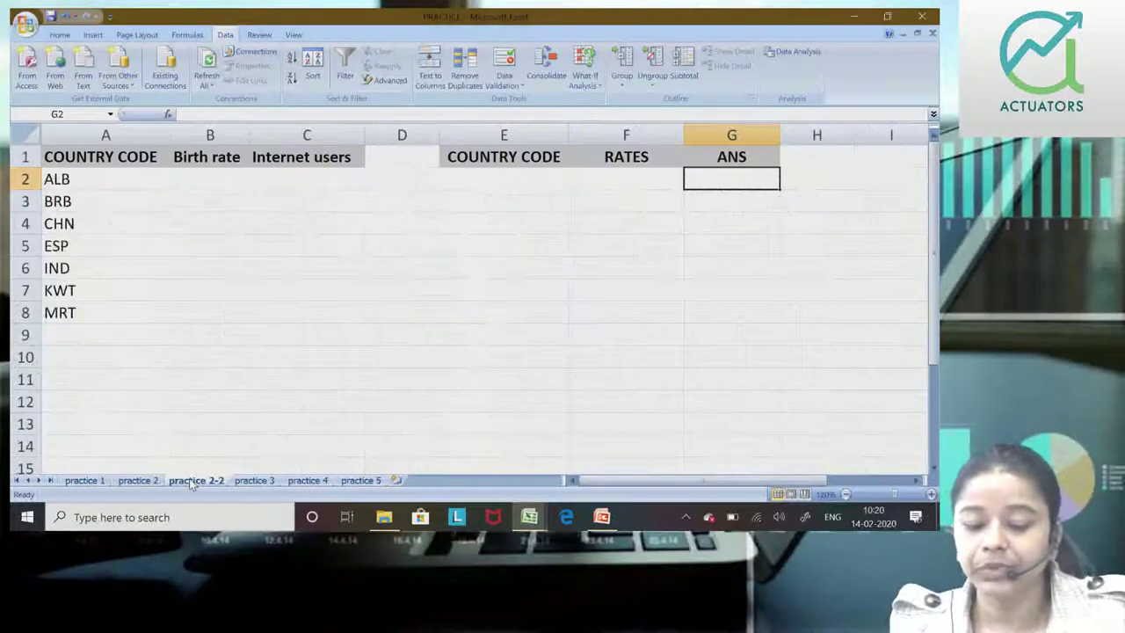
drag(71, 181, 72, 309)
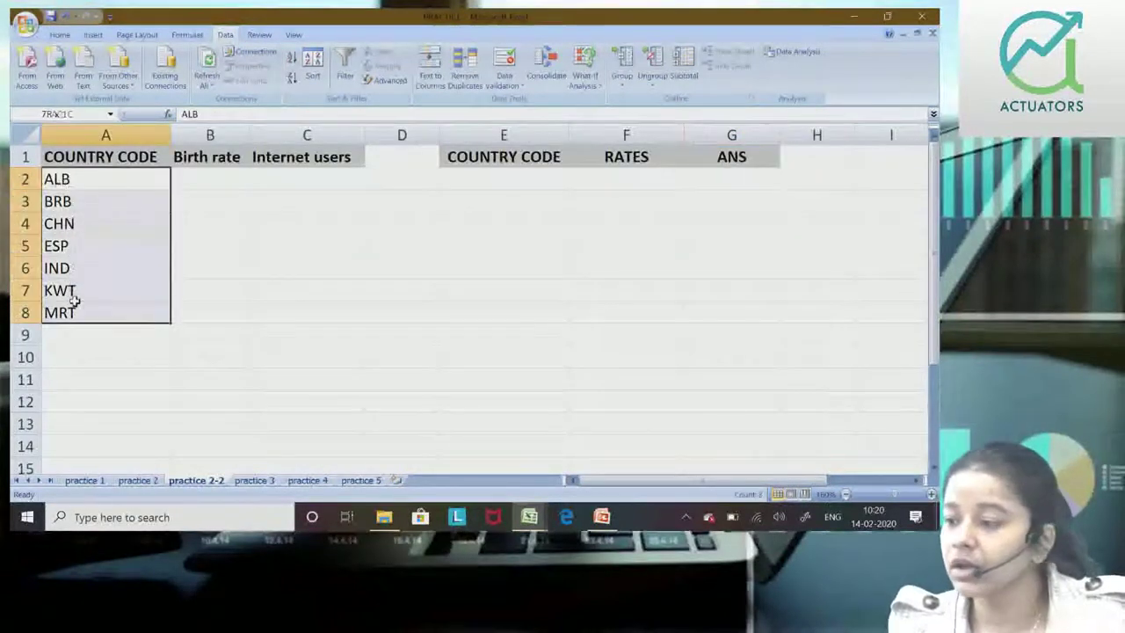
click(204, 177)
click(299, 174)
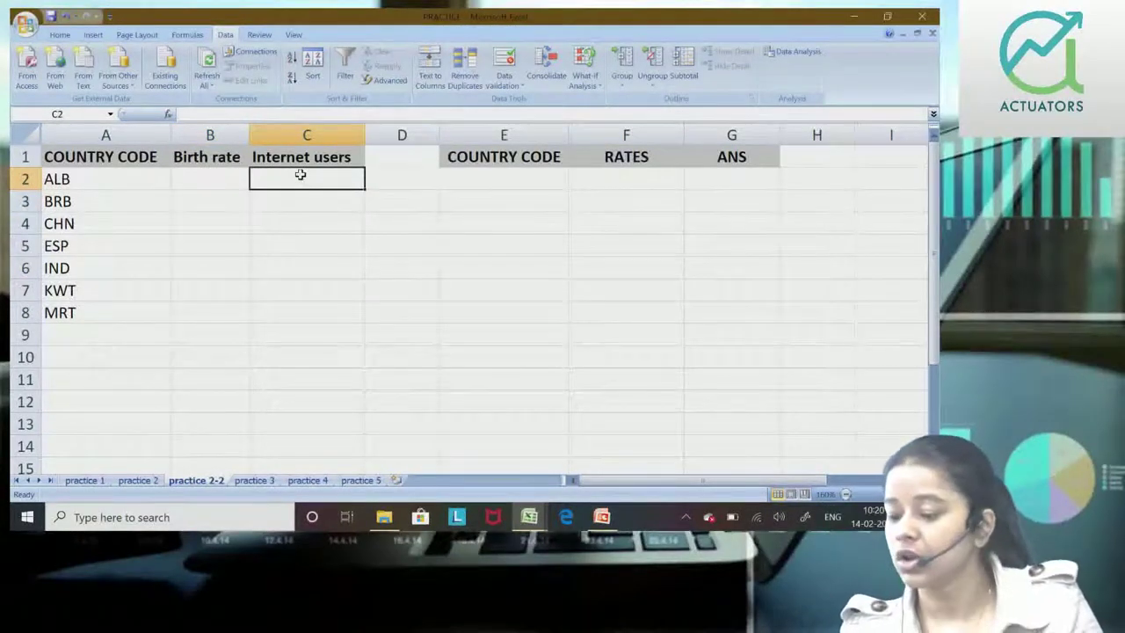
key(Left)
Begin =VLOOKUP( in B2 with A2's country code as the lookup value.
text(=)
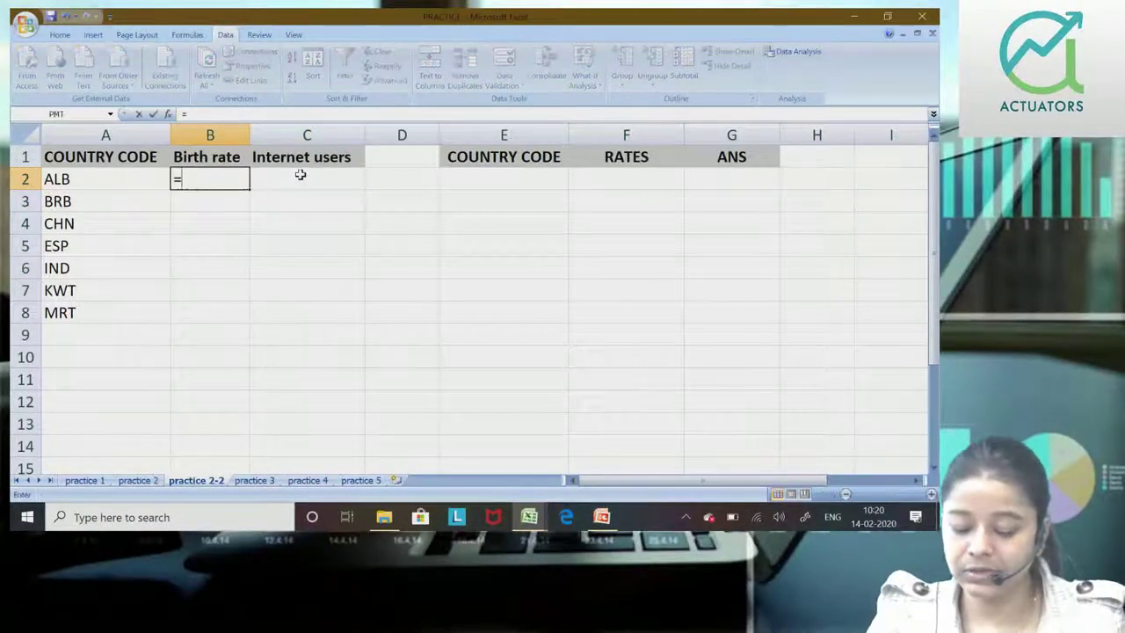
text(VLOOKUP()
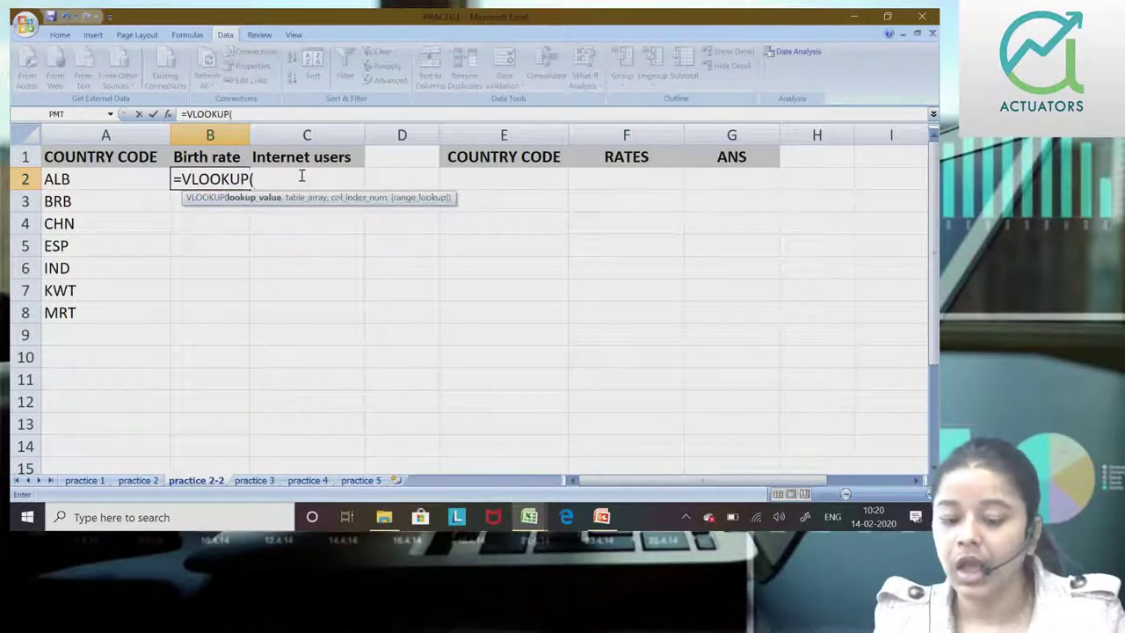
click(60, 178)
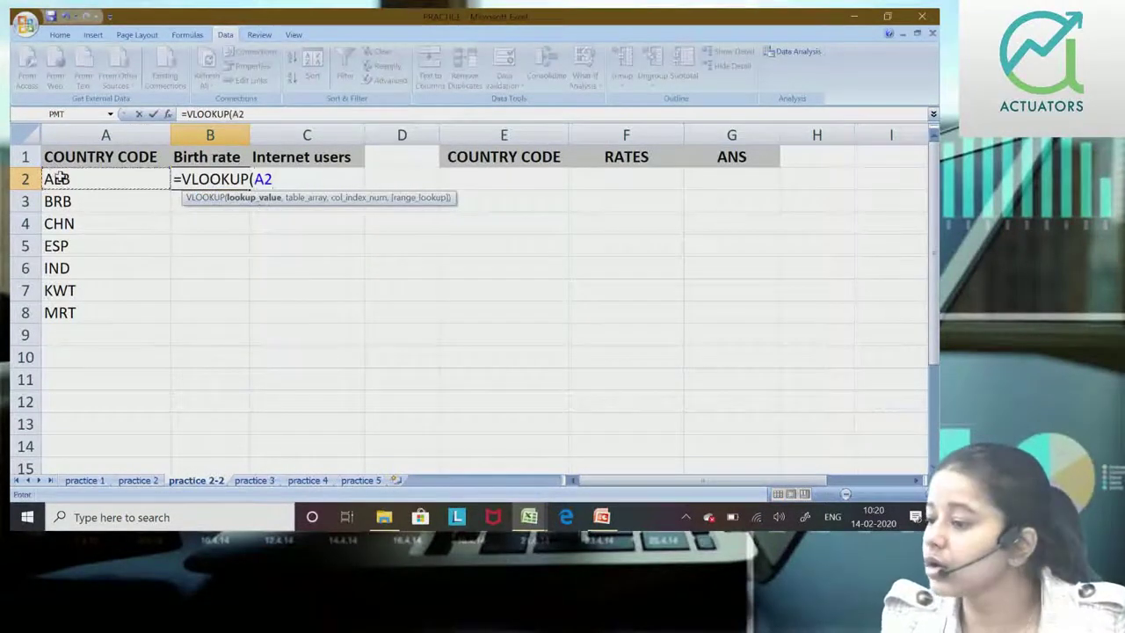
text(,)
Select the practice 2 table A1:E196 as the lookup range.
click(138, 481)
click(129, 146)
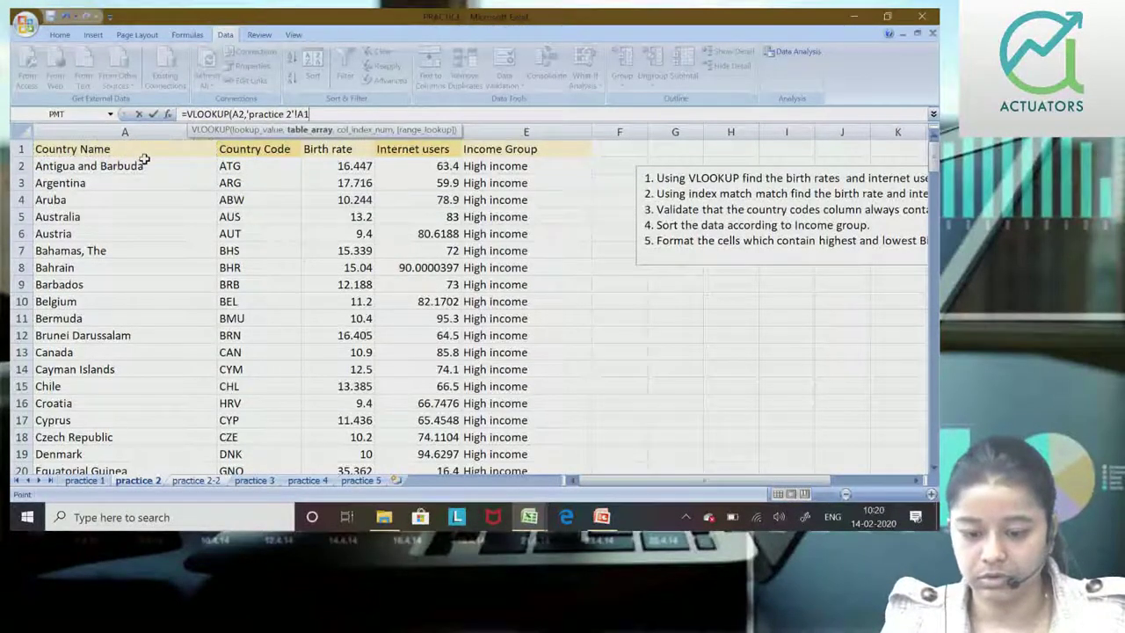
key(BackSpace)
key(BackSpace)
key(BackSpace)
key(BackSpace)
key(BackSpace)
key(BackSpace)
key(BackSpace)
click(166, 149)
text(,)
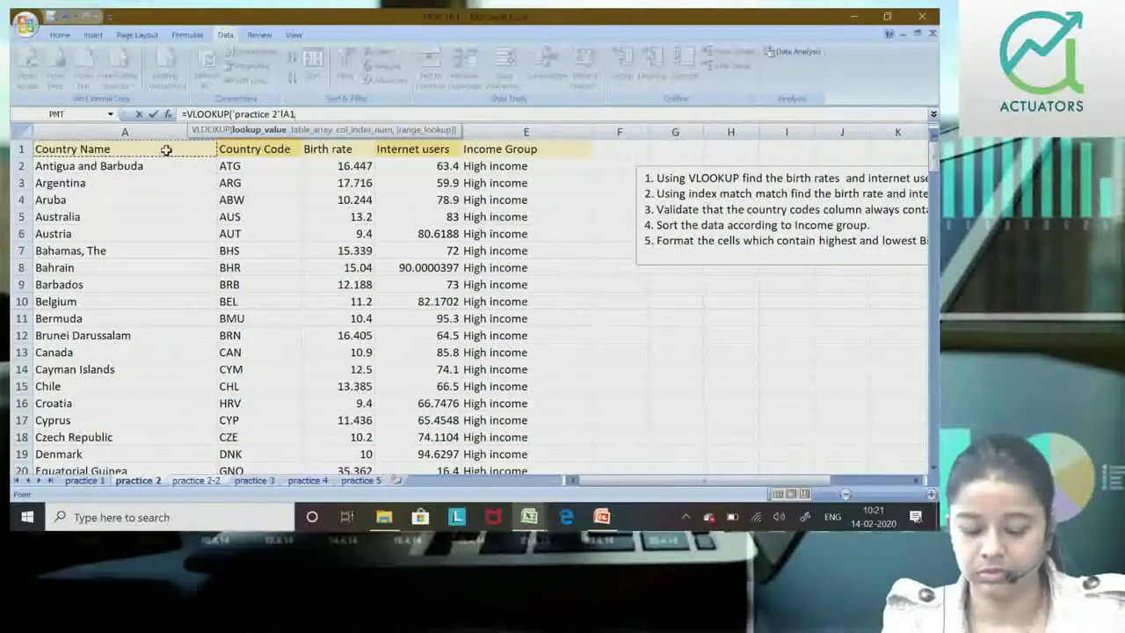
key(ctrl+shift+Right)
key(ctrl+shift+Down)
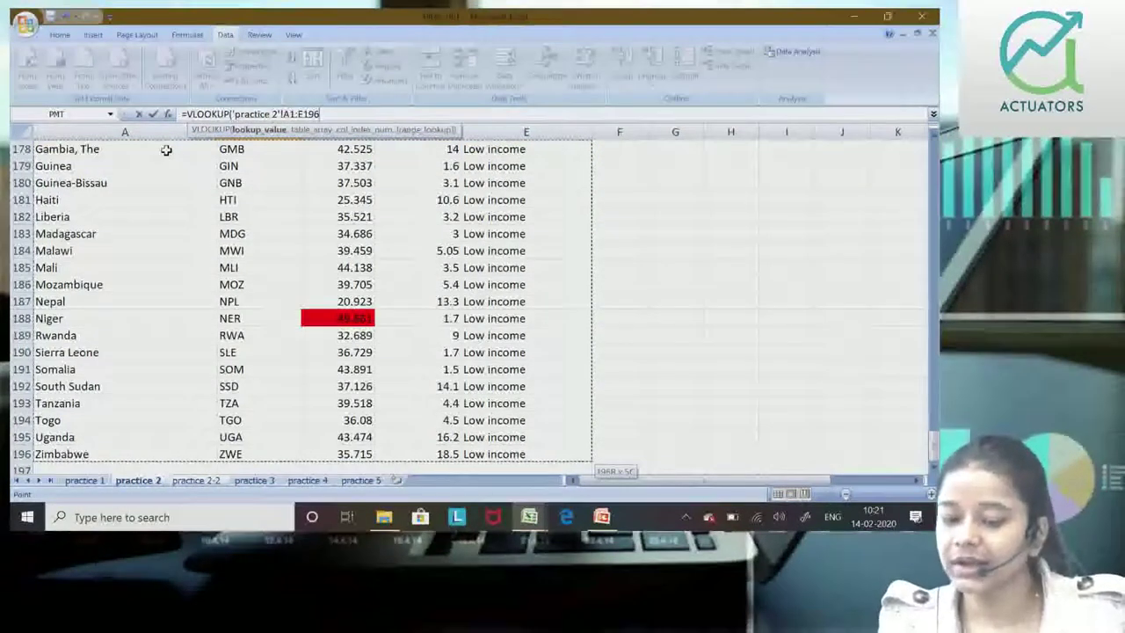
drag(933, 447, 933, 143)
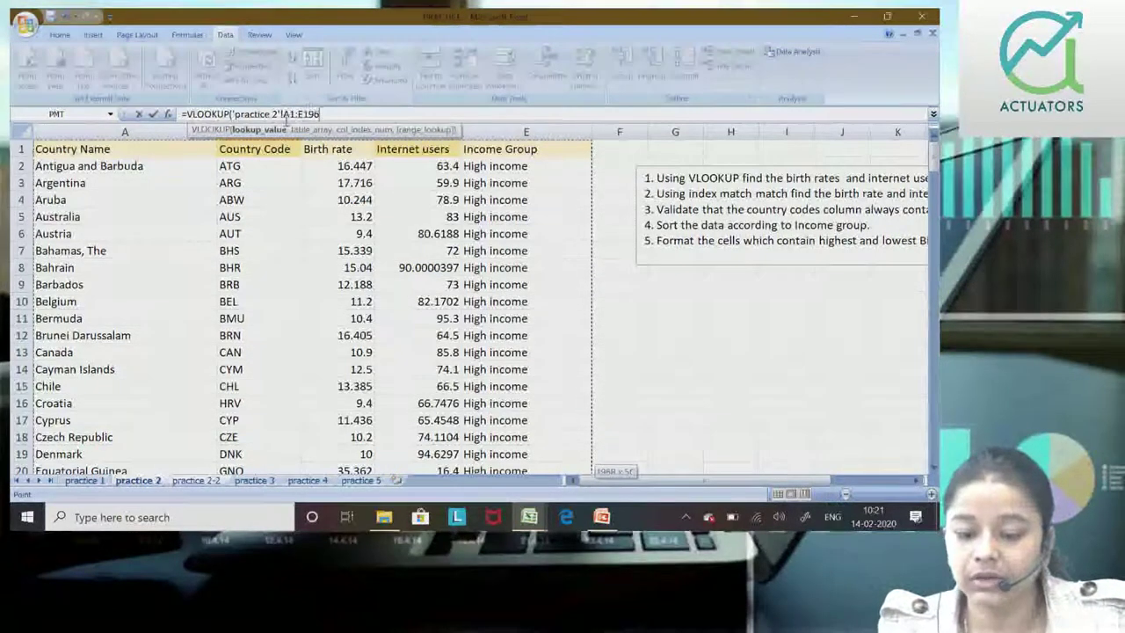
Lock the lookup range as absolute, 'practice 2'!$A$1:$E$196.
click(294, 117)
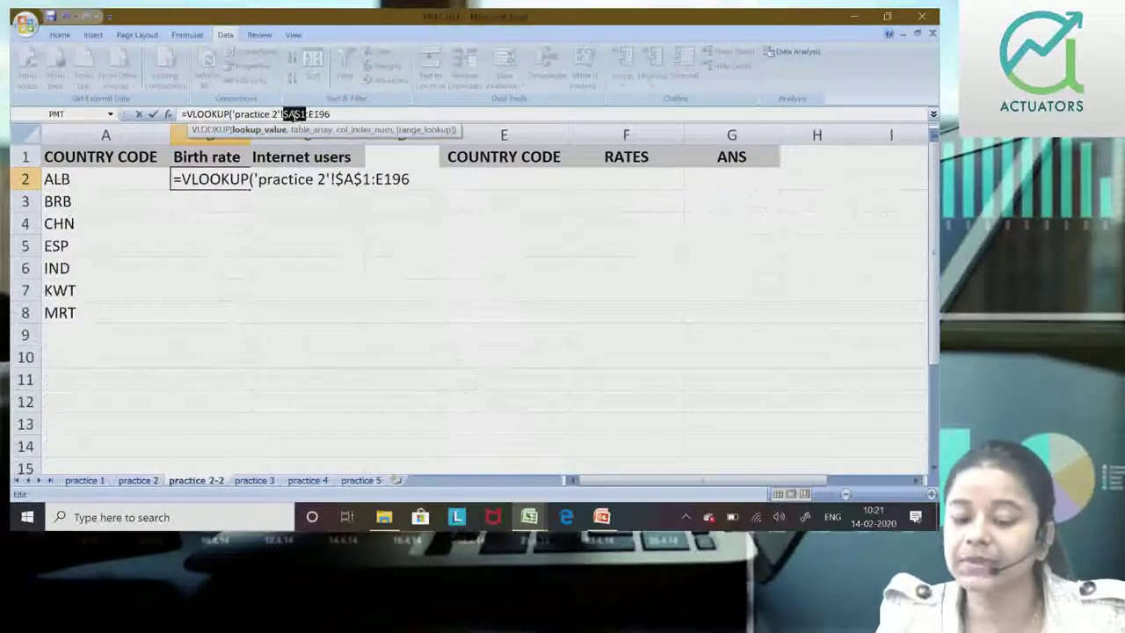
click(334, 114)
key(F4)
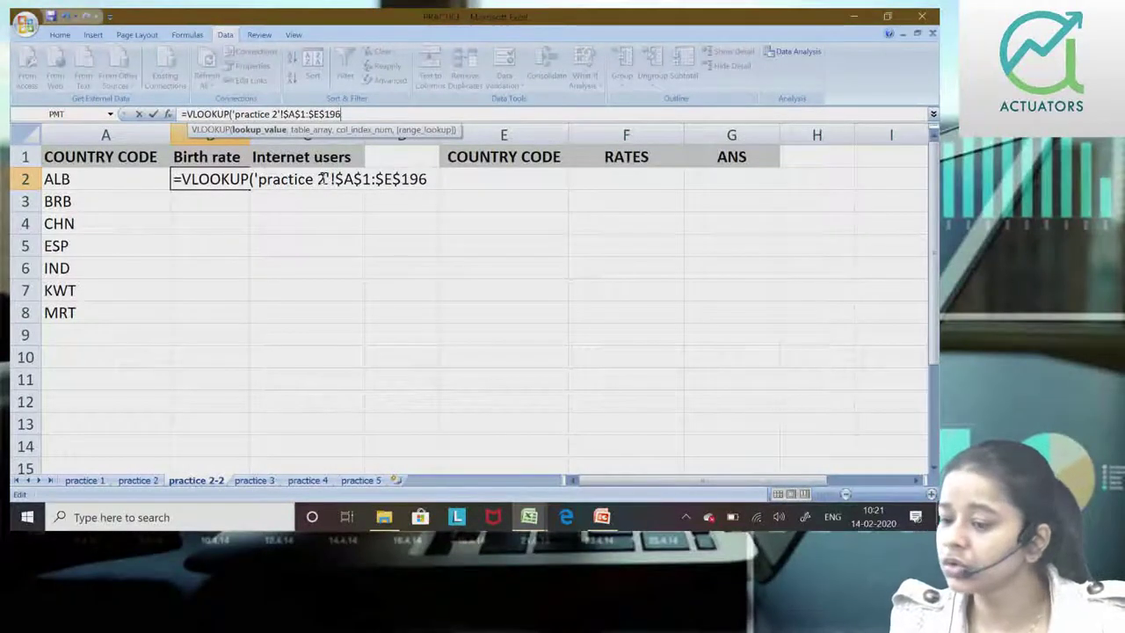
Dismiss the too-few-arguments error and delete the stray comma and sheet text from the formula.
text(,)
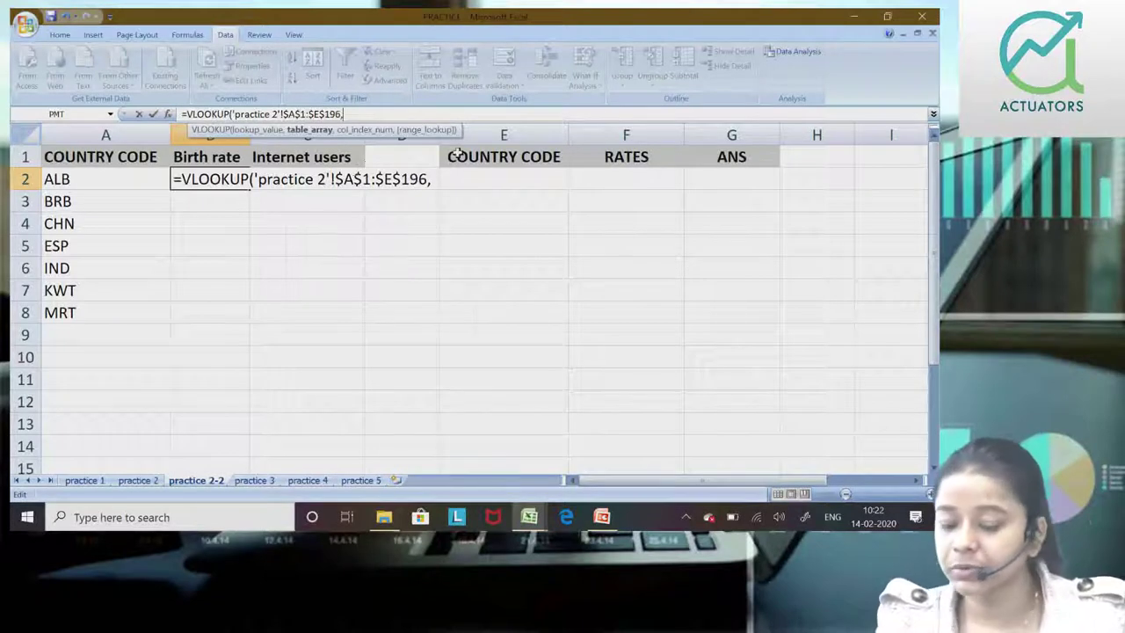
key(BackSpace)
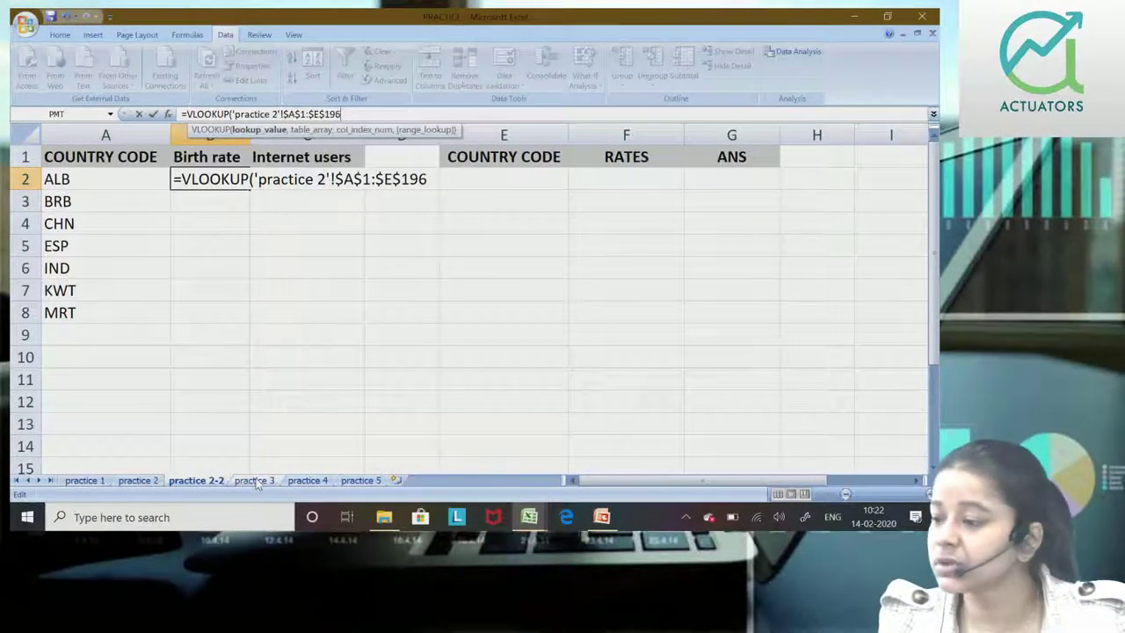
click(272, 484)
click(476, 290)
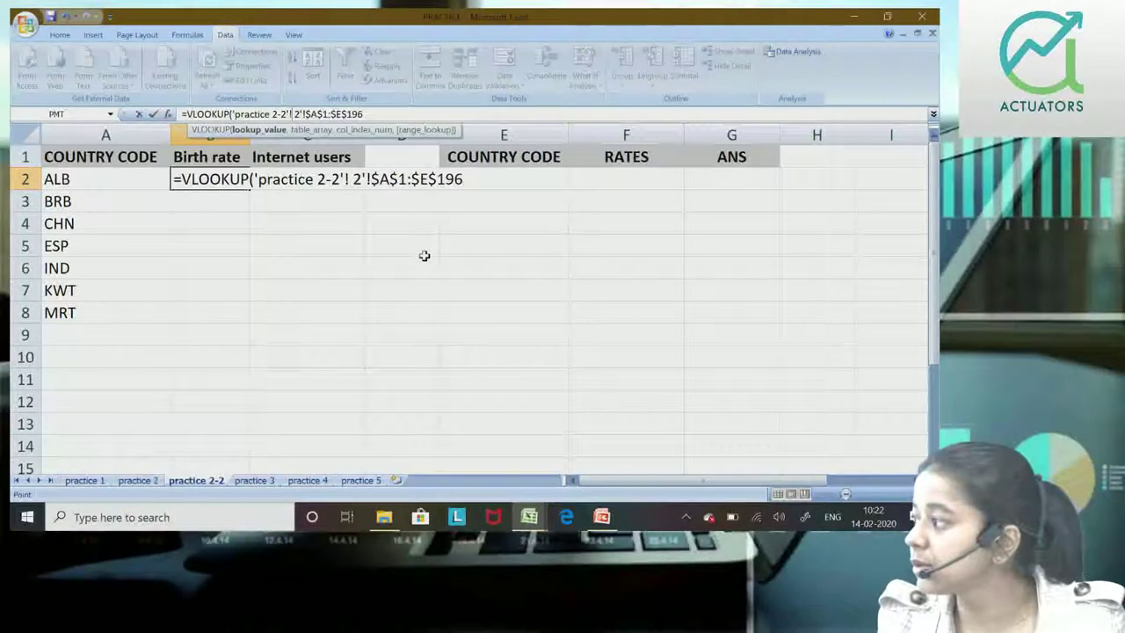
key(BackSpace)
key(BackSpace)
key(BackSpace)
key(BackSpace)
key(BackSpace)
key(BackSpace)
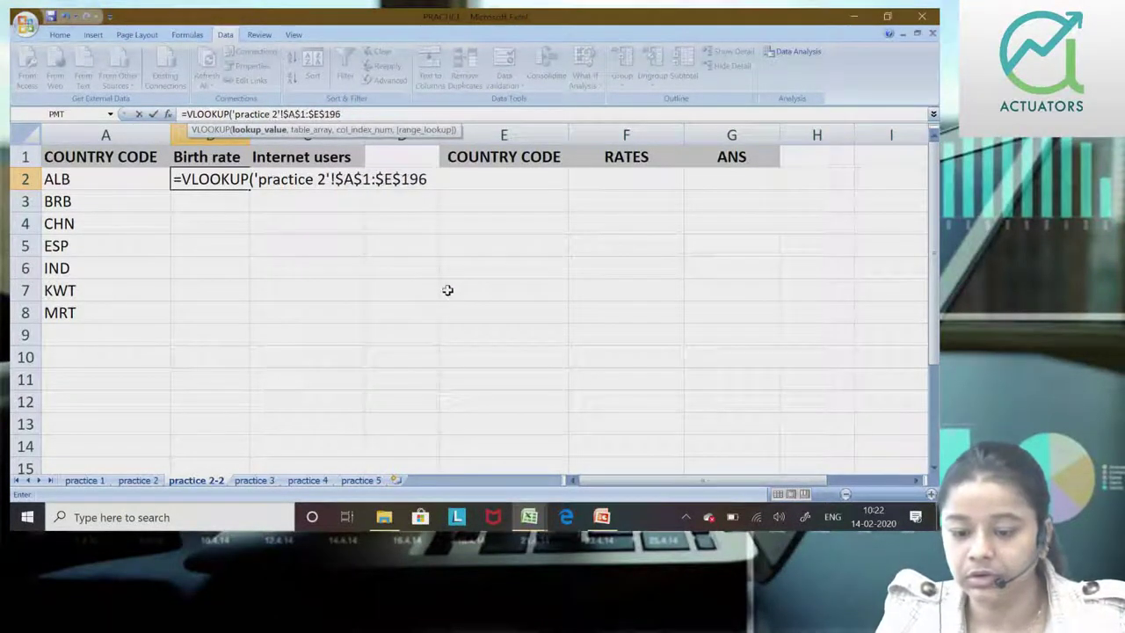
click(358, 119)
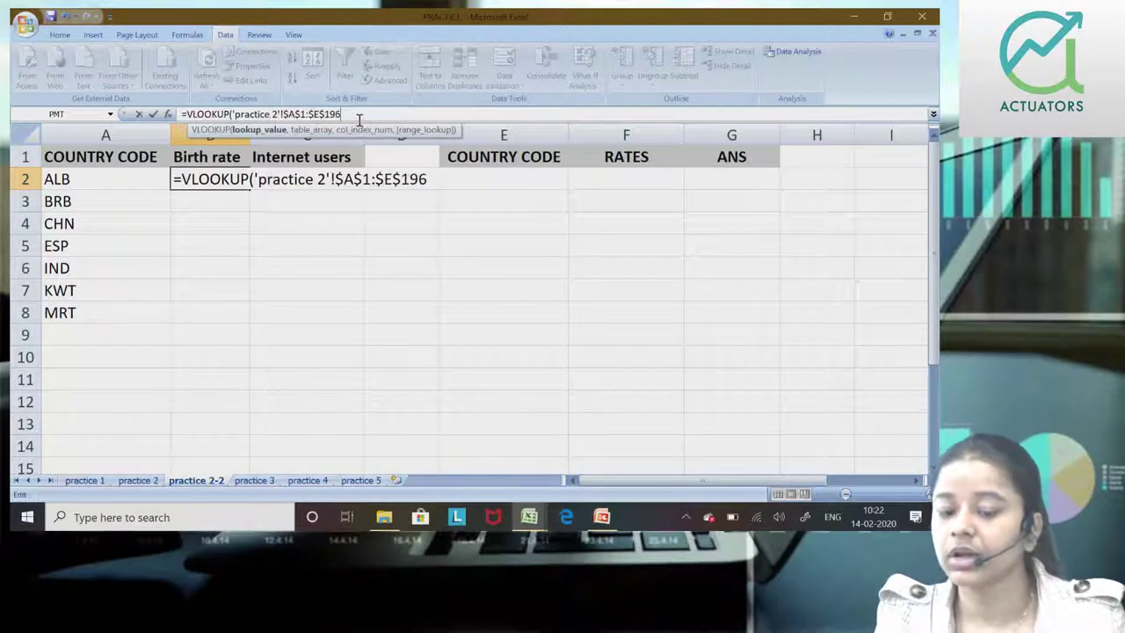
Fix the formula's first argument to reference A2, removing the extra comma.
text(,)
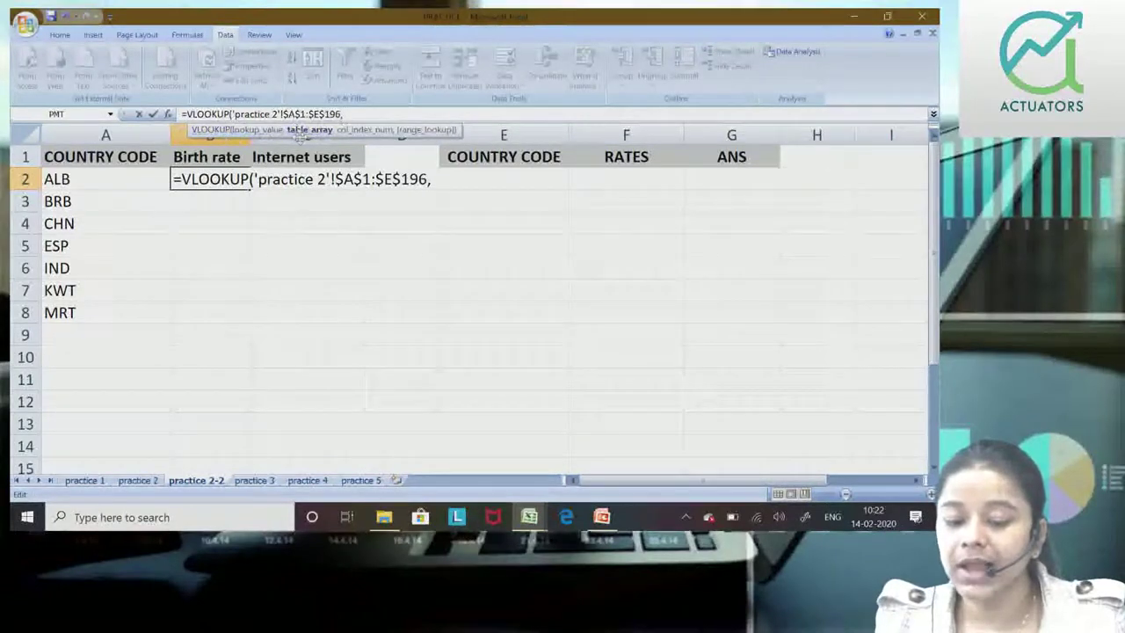
click(234, 115)
text(,)
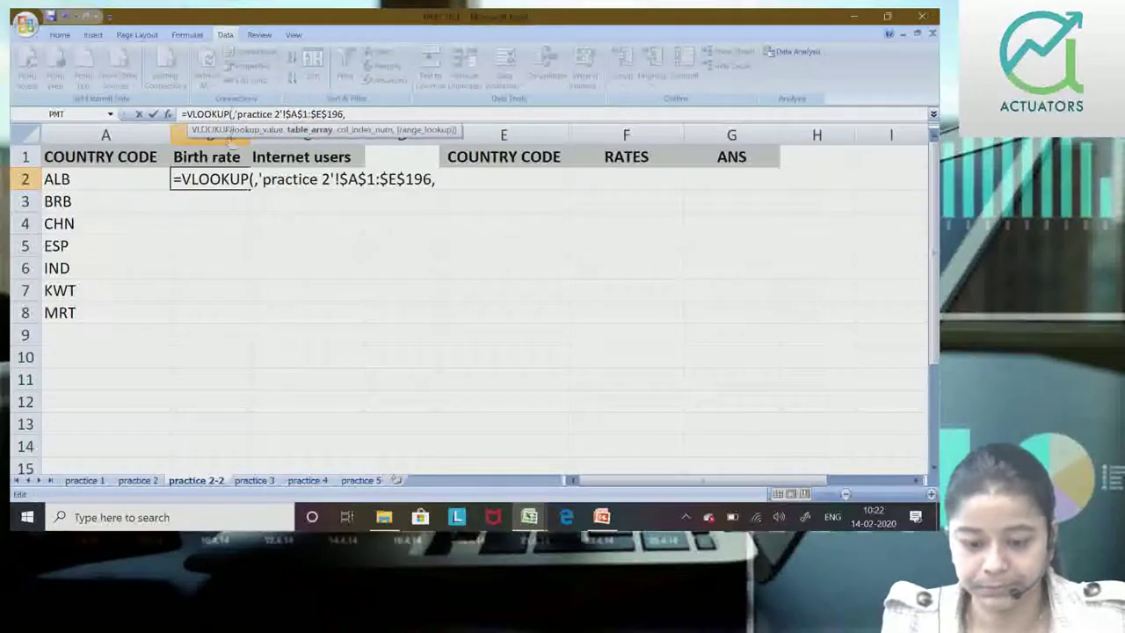
click(130, 173)
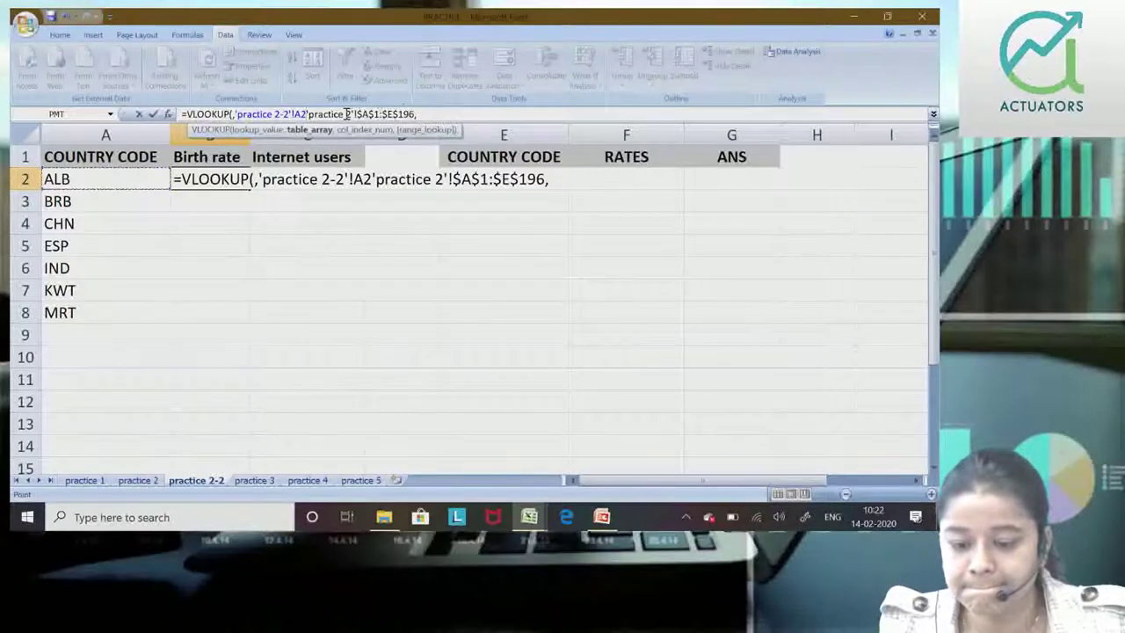
text(,)
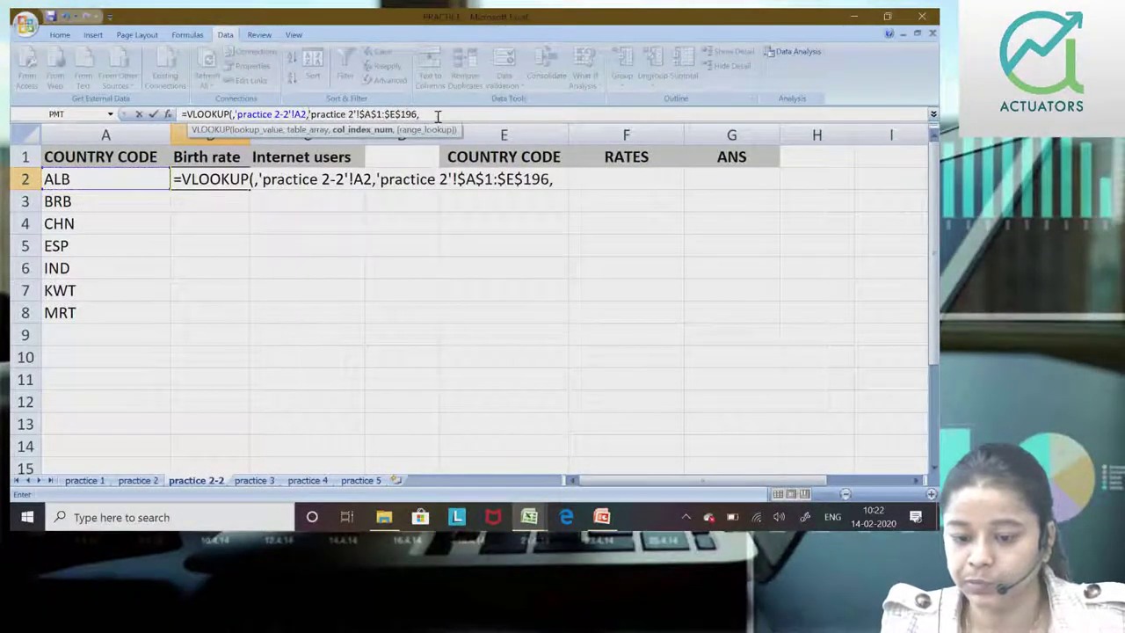
click(233, 114)
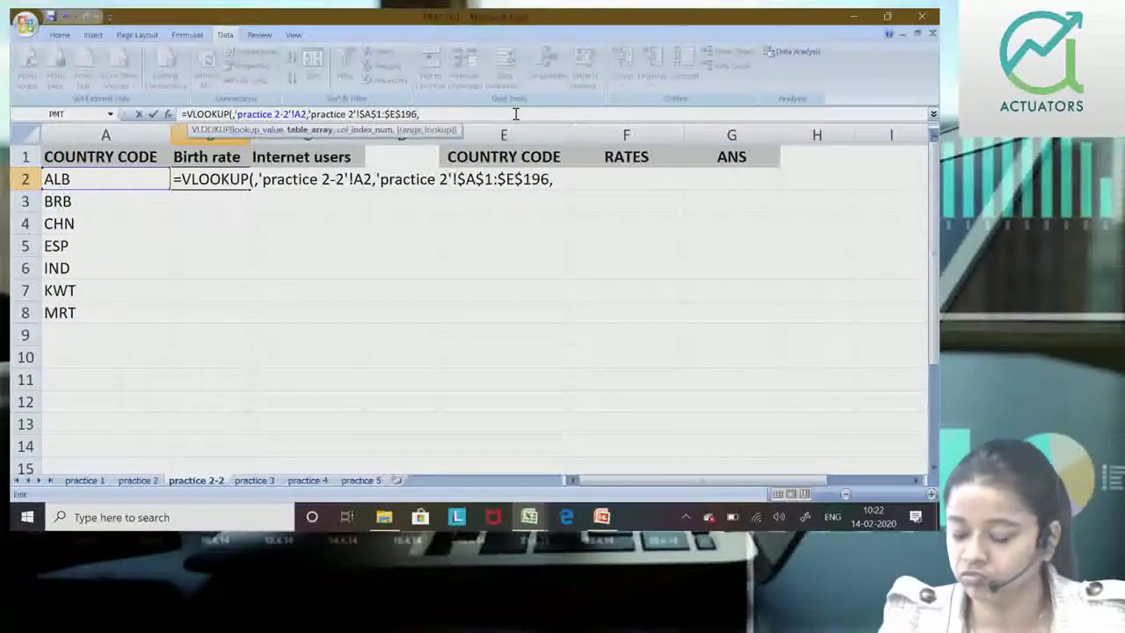
key(BackSpace)
click(429, 115)
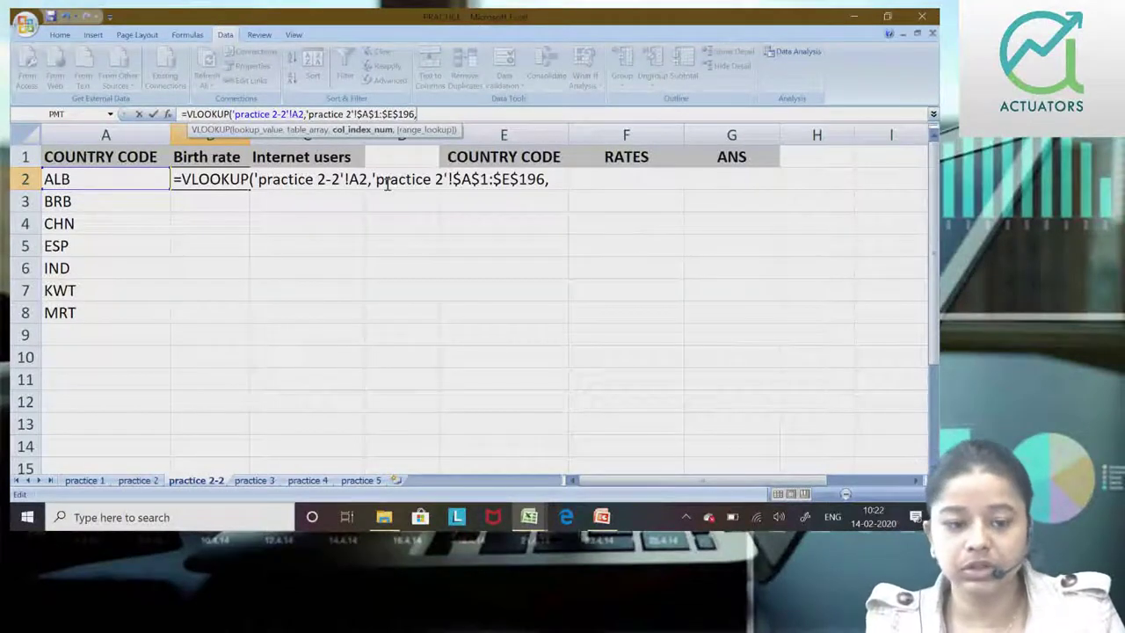
Complete the lookup with column 3 and FALSE; B2 returns #N/A, so select the formula for replacement.
click(139, 480)
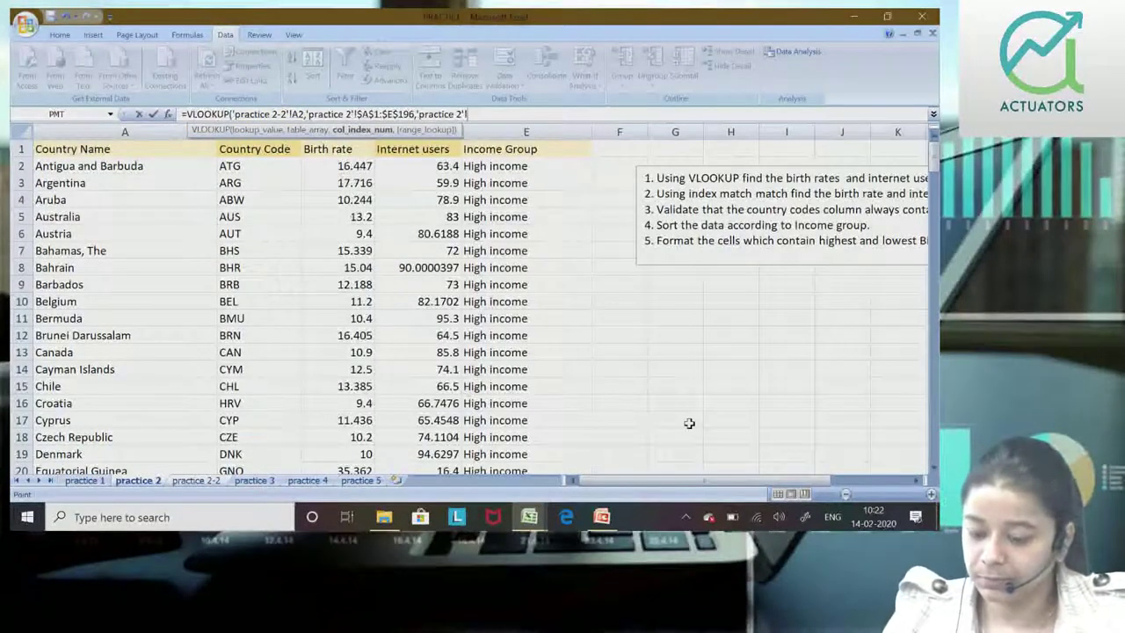
key(BackSpace)
key(BackSpace)
key(BackSpace)
key(BackSpace)
key(BackSpace)
key(BackSpace)
text(3)
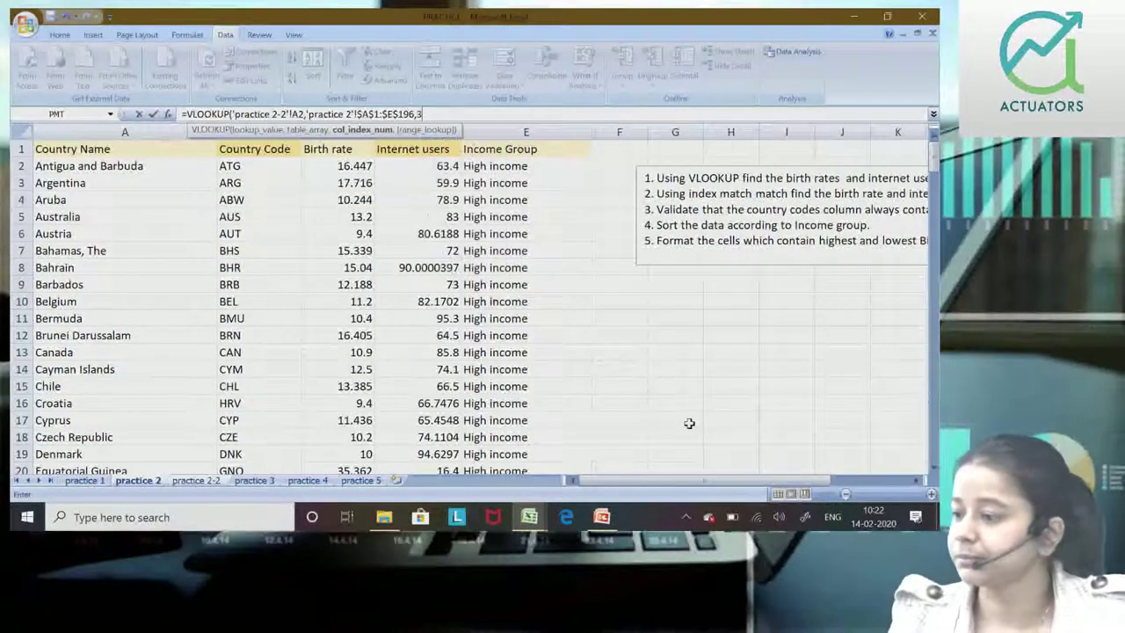
text(,)
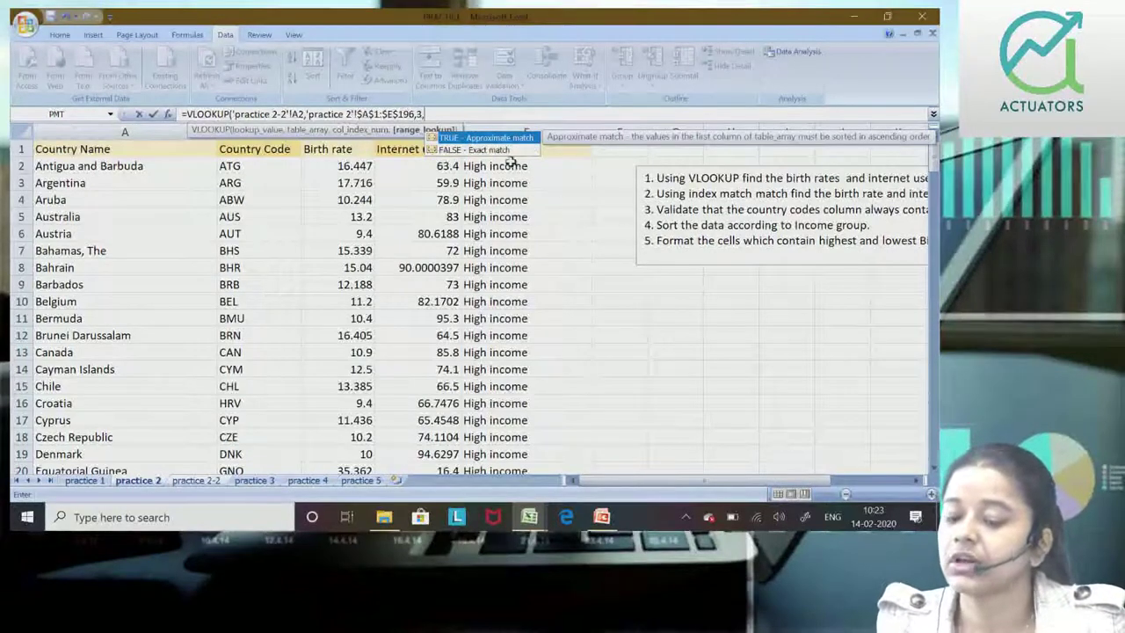
double_click(498, 151)
text())
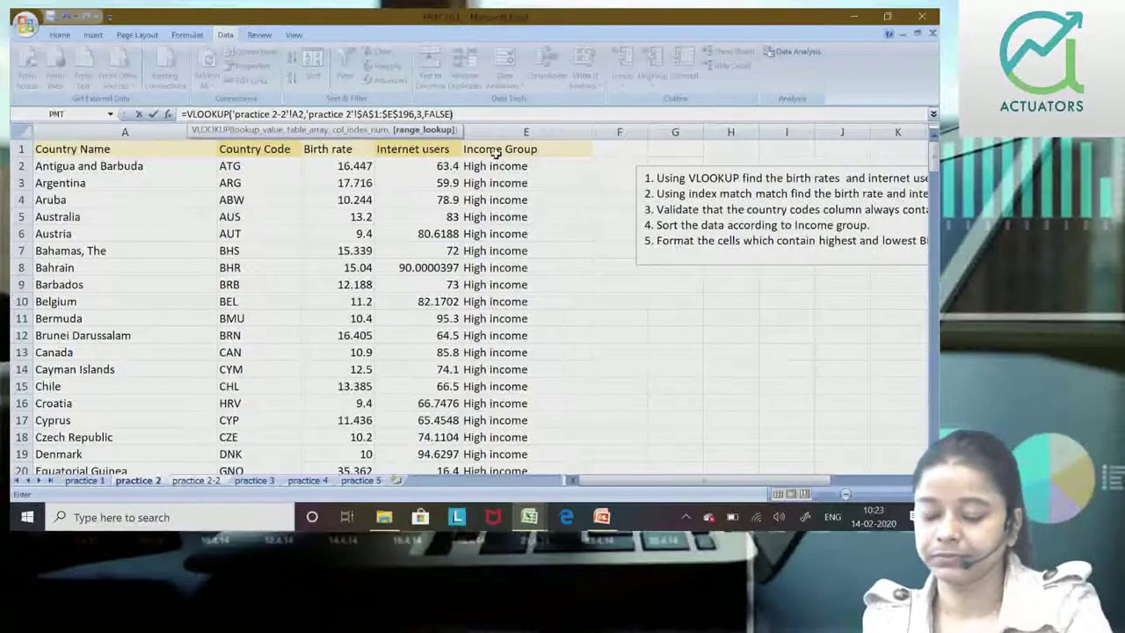
key(Return)
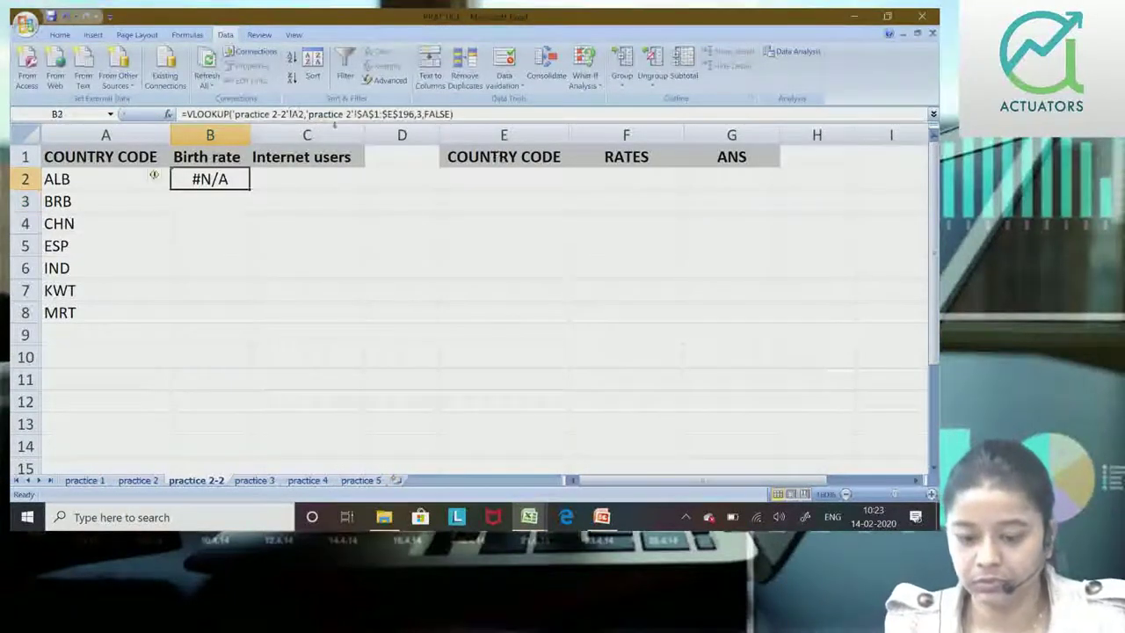
drag(456, 113, 213, 103)
Erase B2's formula, dismissing the missing-parenthesis warning and the VLOOKUP help window.
key(BackSpace)
text(=VLOOK)
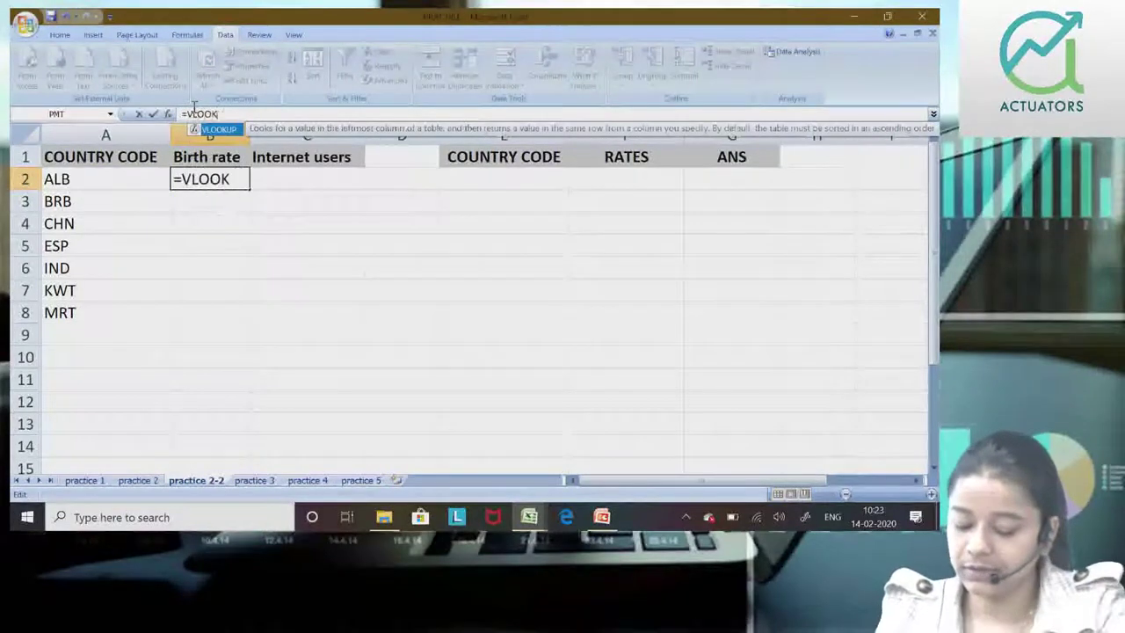
text(UP()
key(Left)
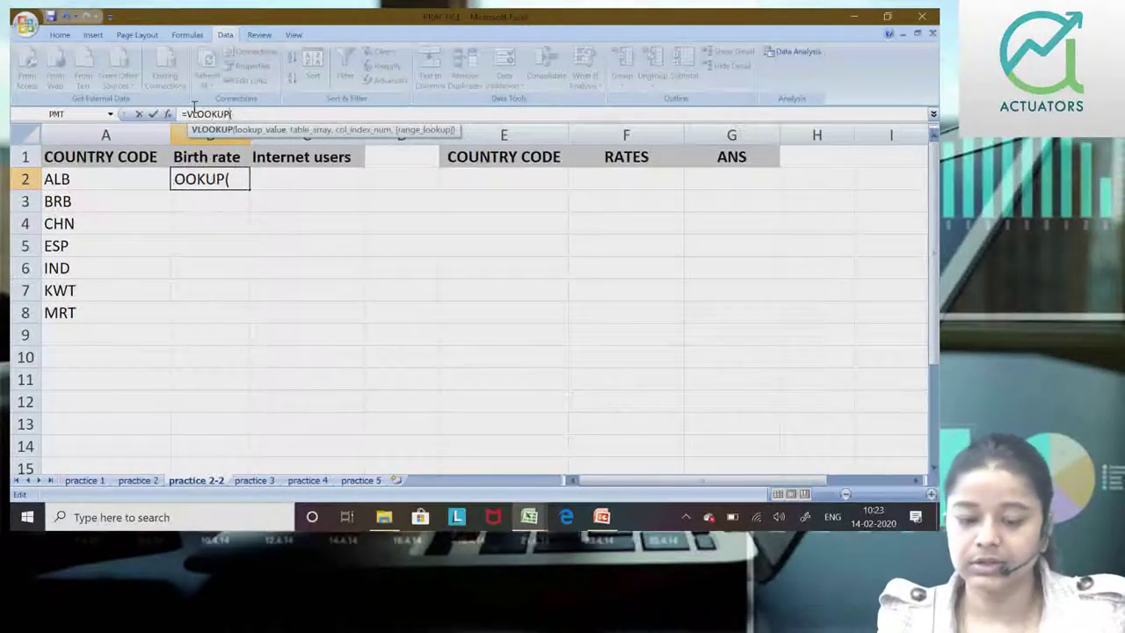
key(Return)
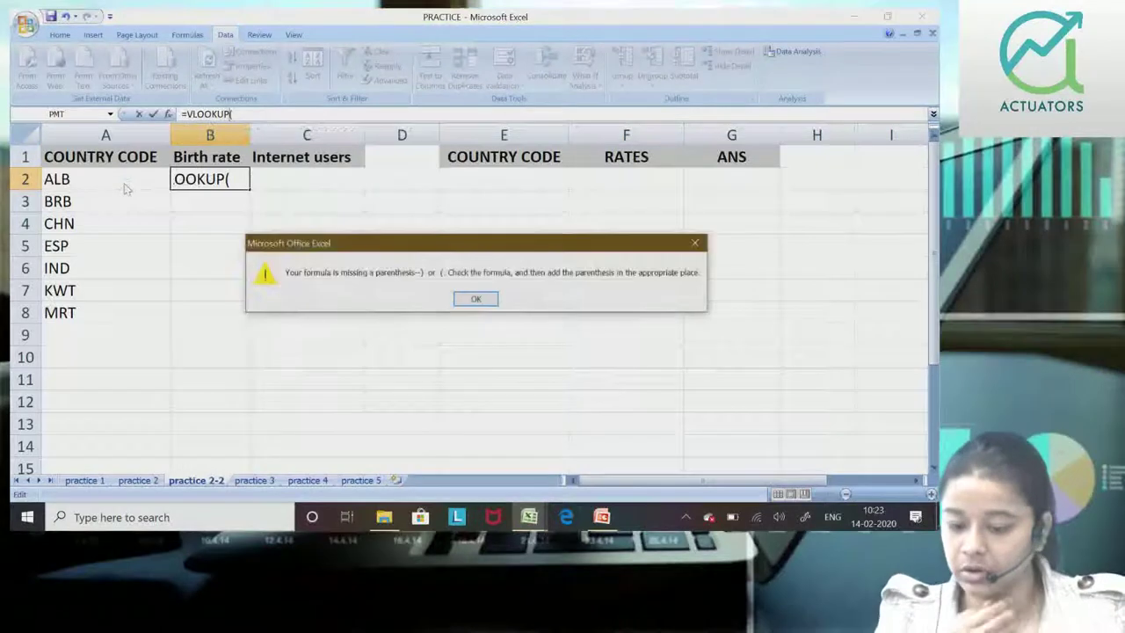
key(Return)
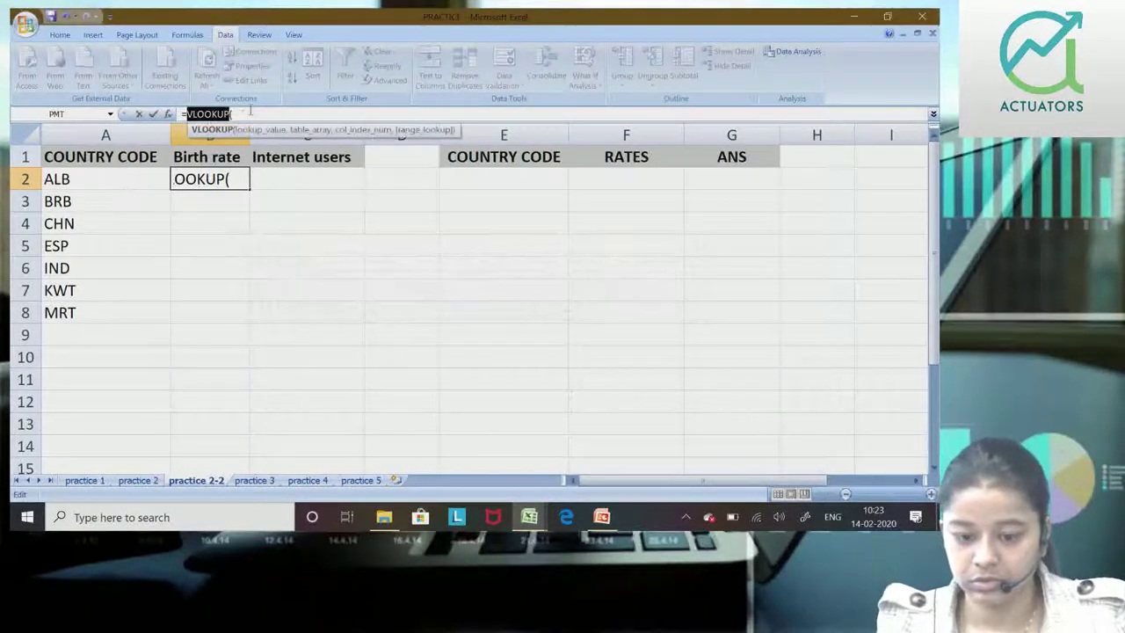
click(213, 133)
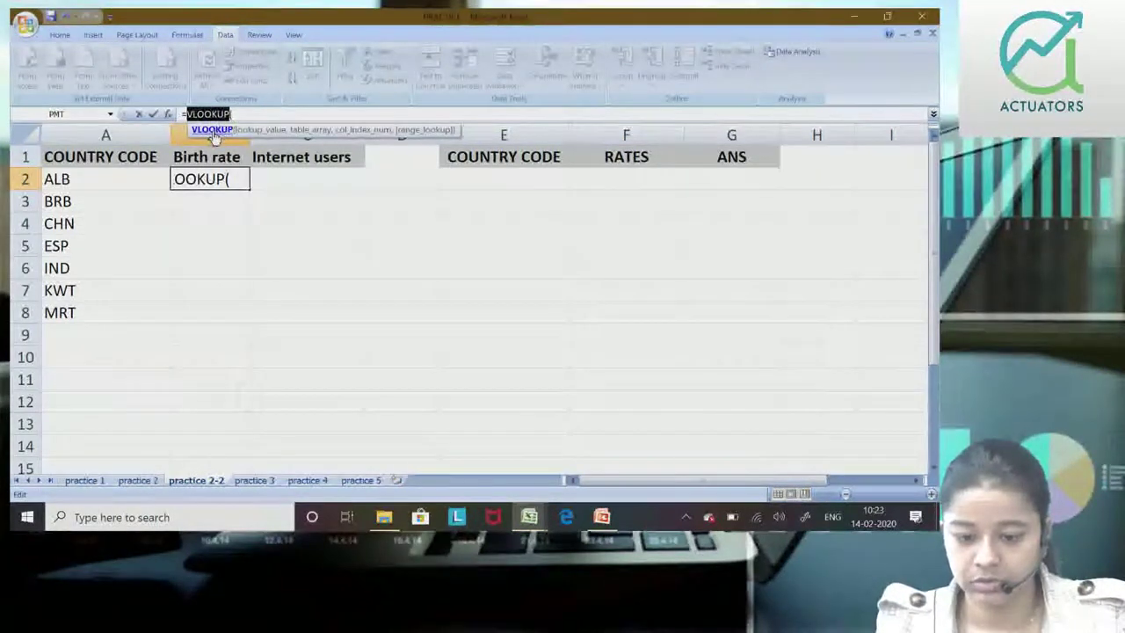
key(BackSpace)
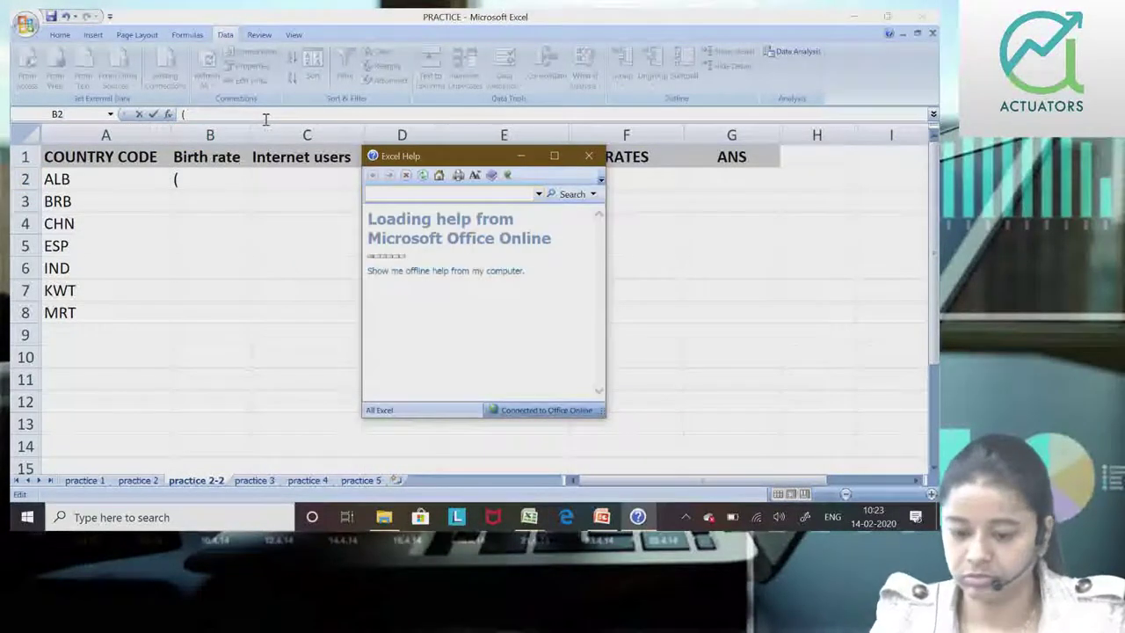
click(589, 156)
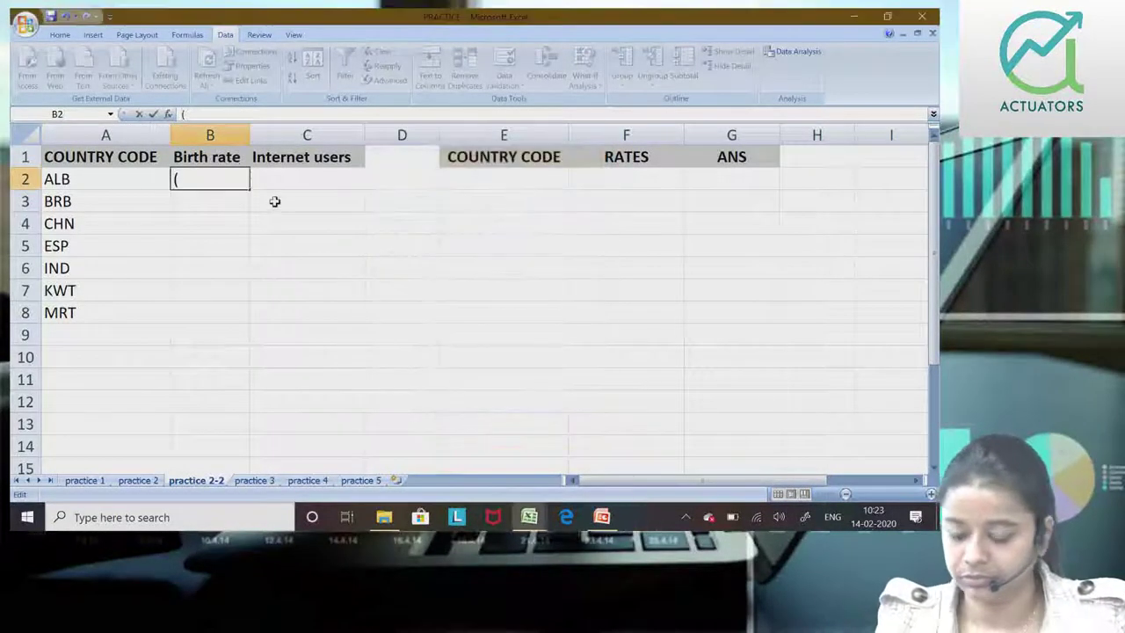
Retype =VLOOKUP(A2, in B2.
text(=)
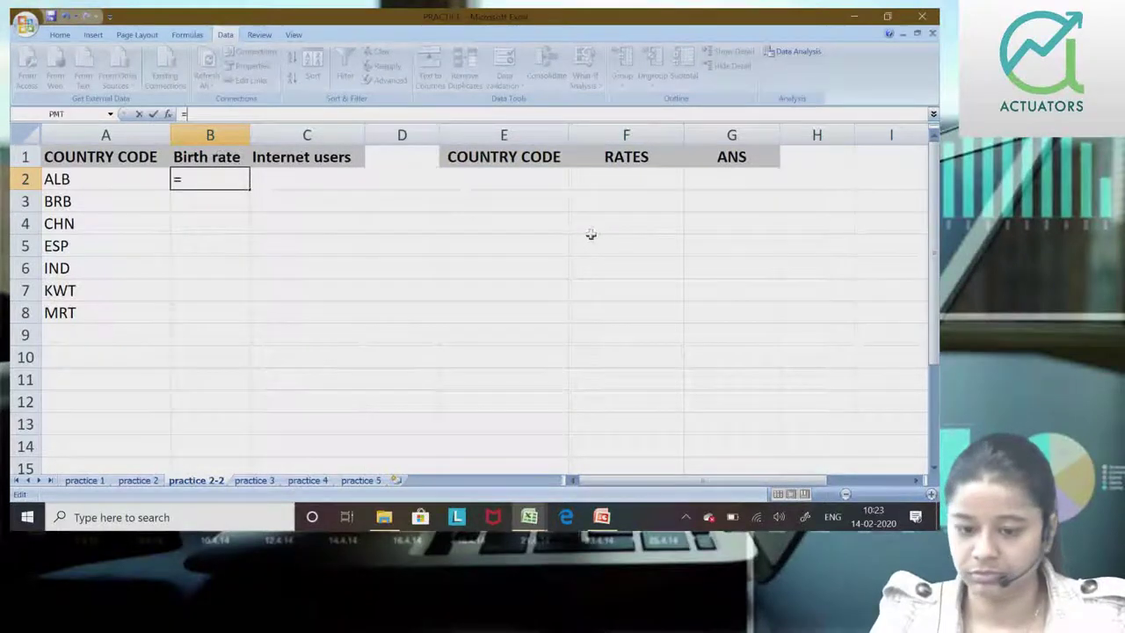
text(VLOOK)
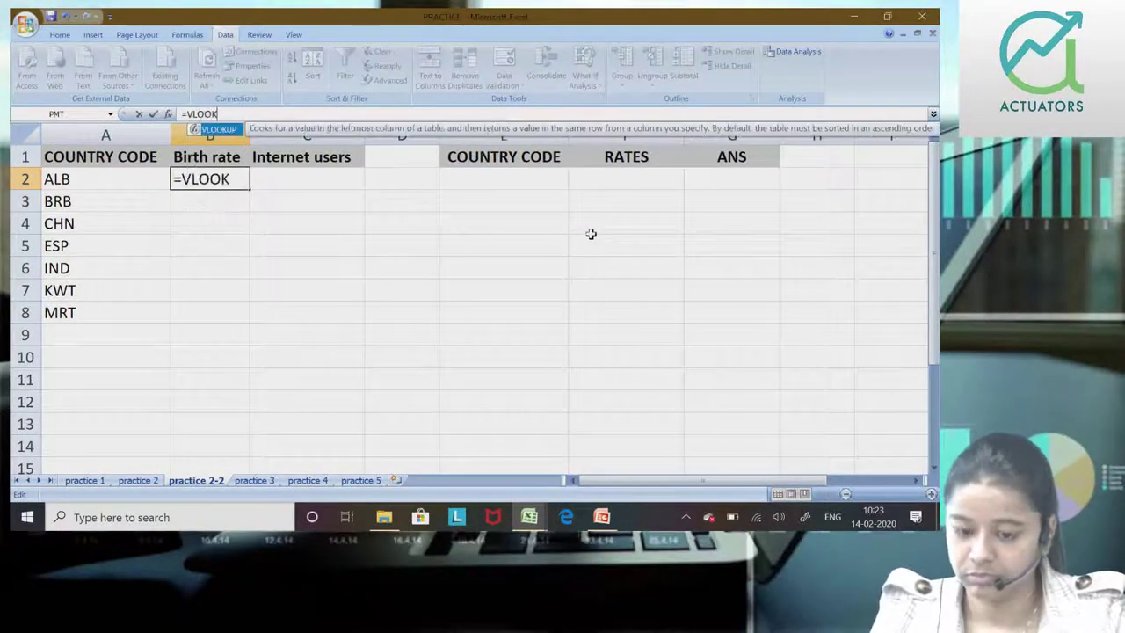
text(UP()
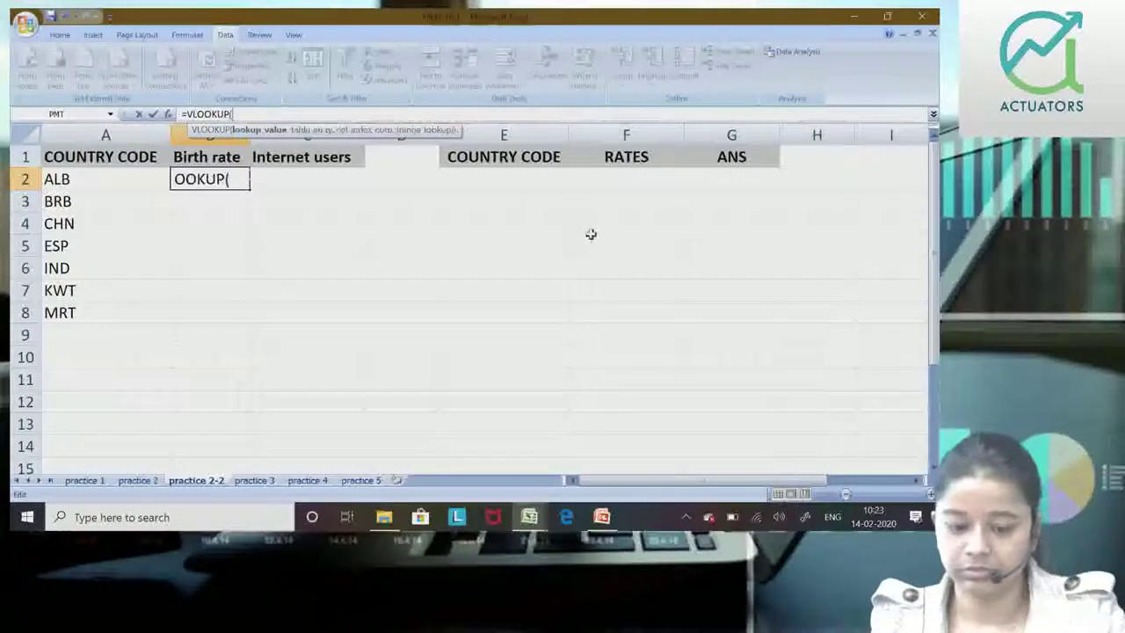
click(94, 185)
text(,)
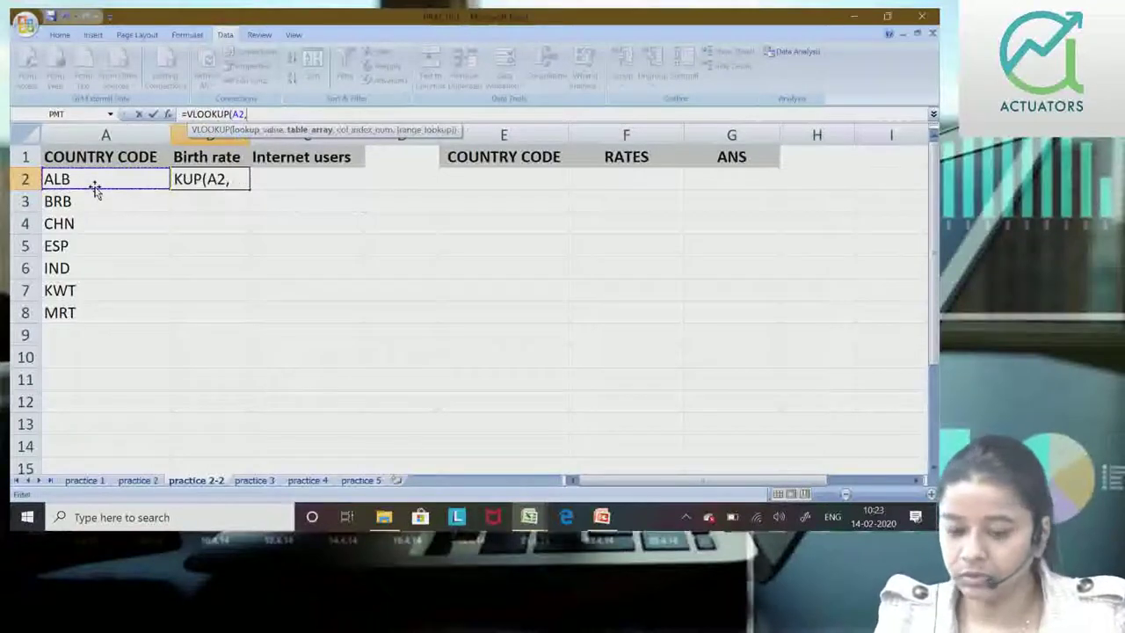
Enter 'practice 2'!$A$1:$E$196 as B2's table, using Ctrl+Shift+End and F4 on both ends.
click(138, 480)
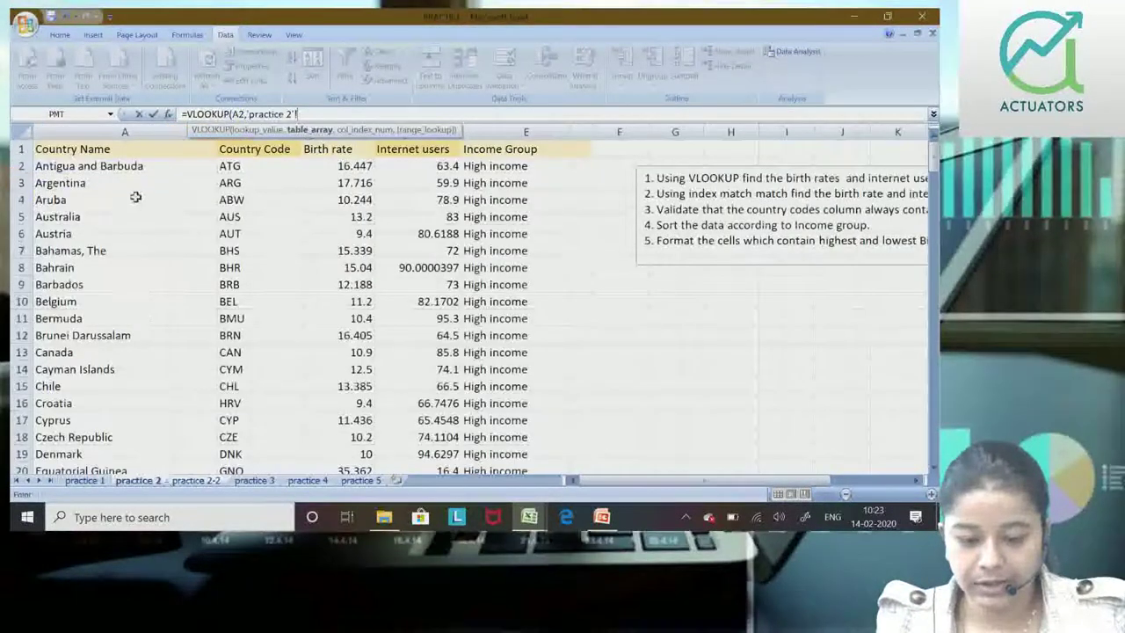
click(138, 154)
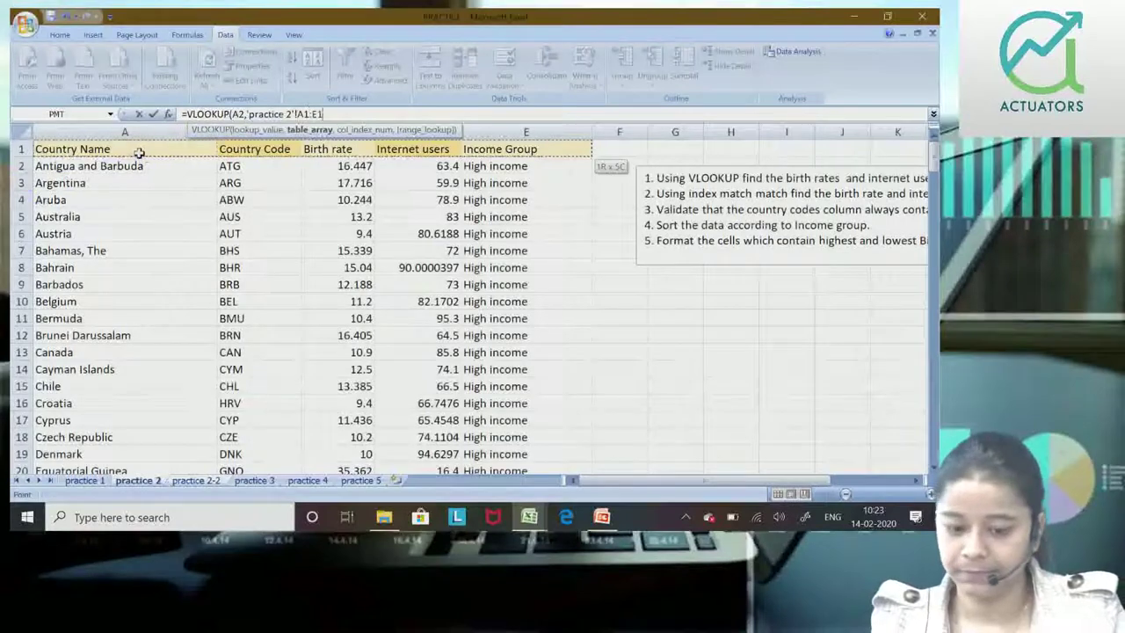
key(ctrl+shift+End)
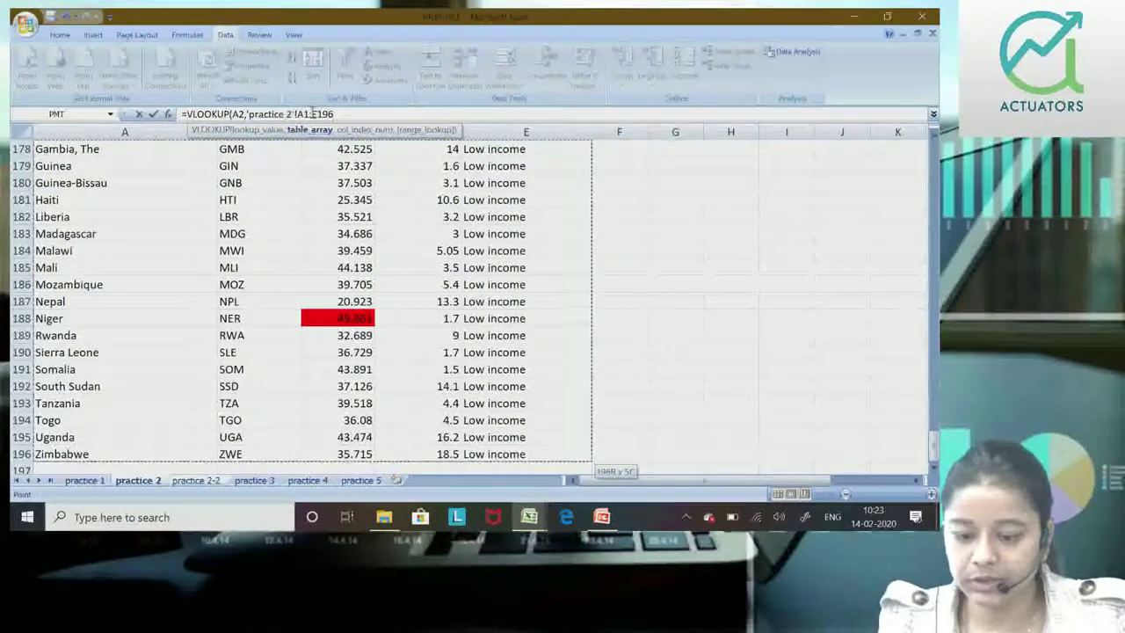
click(310, 115)
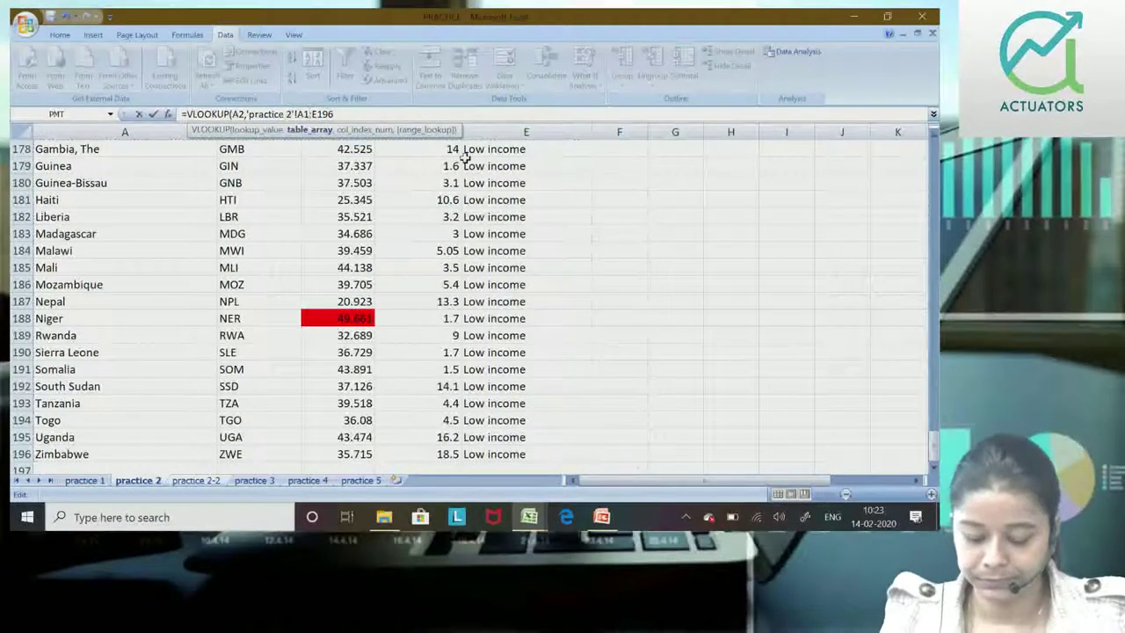
key(F4)
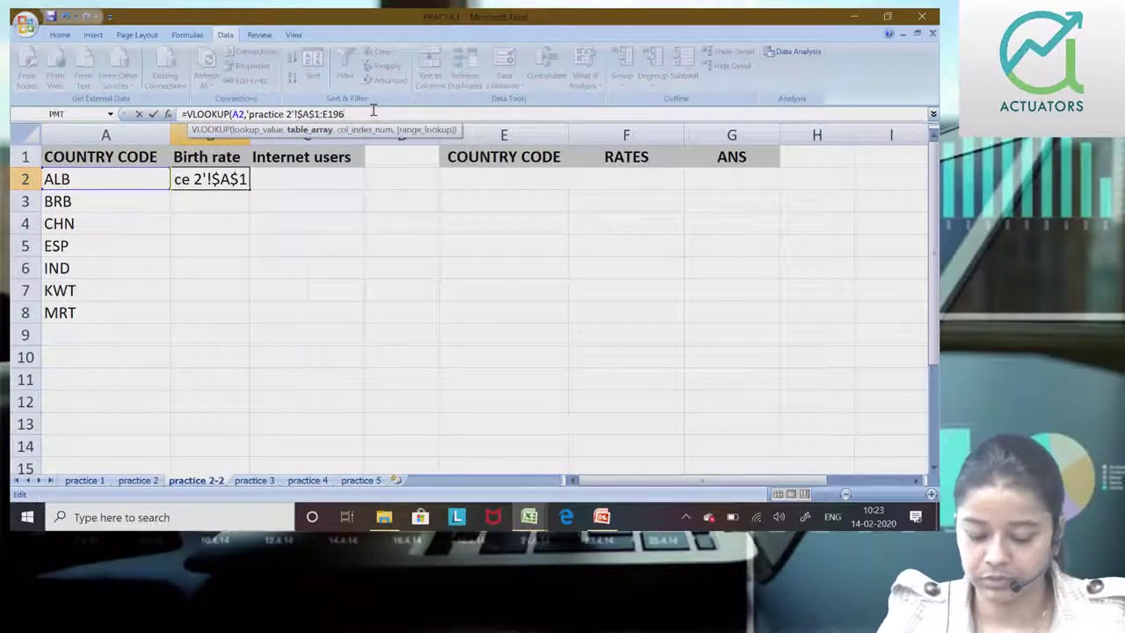
key(F4)
text(,)
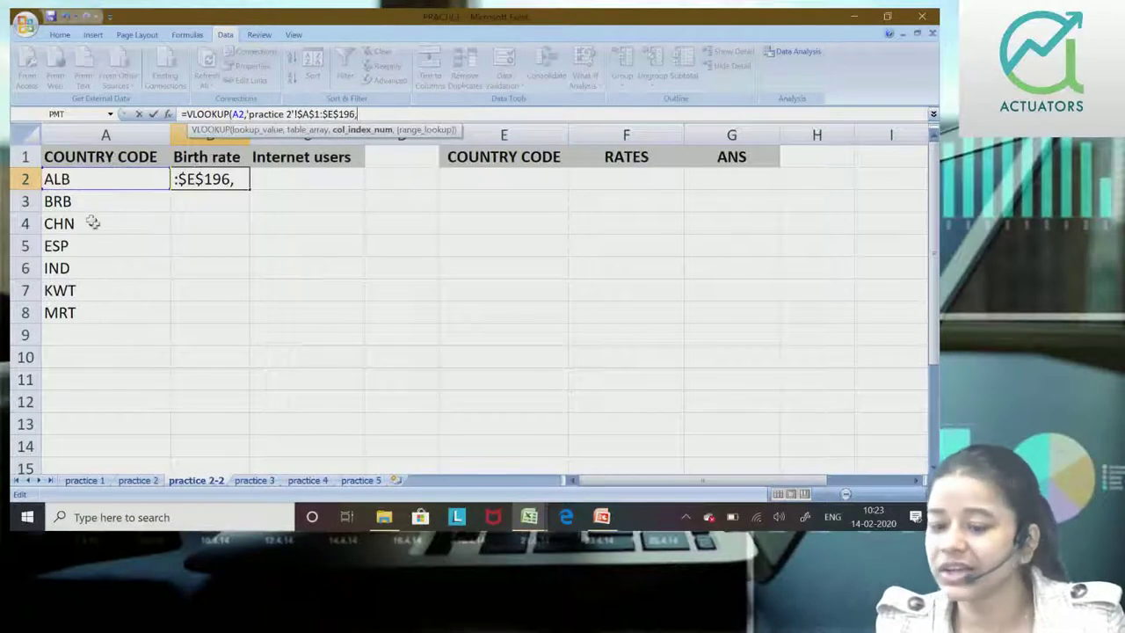
click(154, 480)
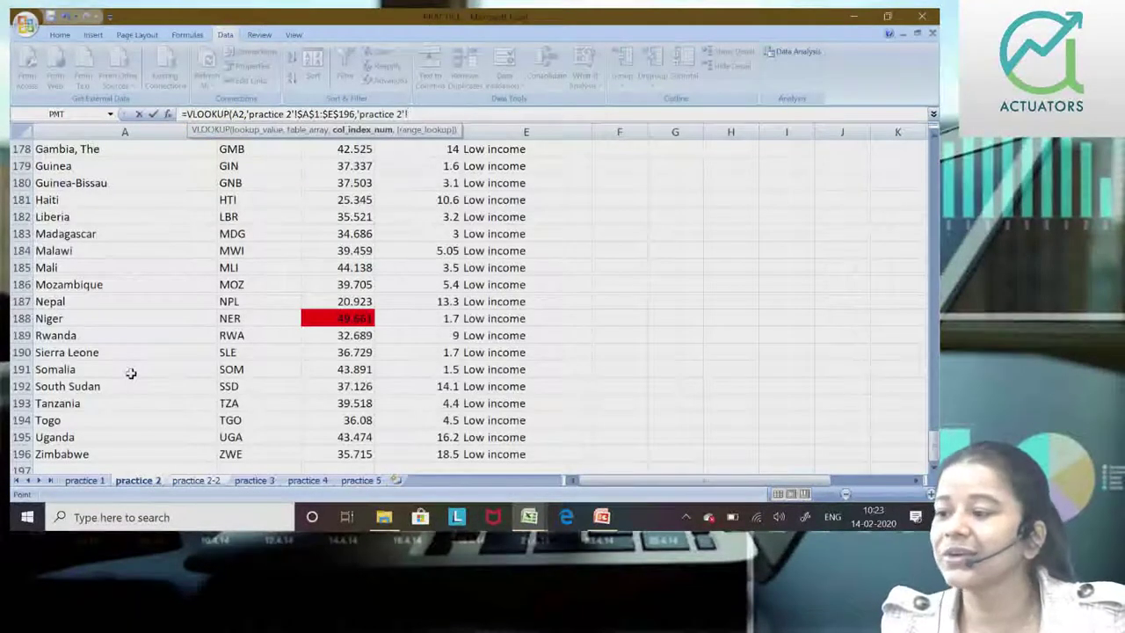
drag(935, 445, 936, 151)
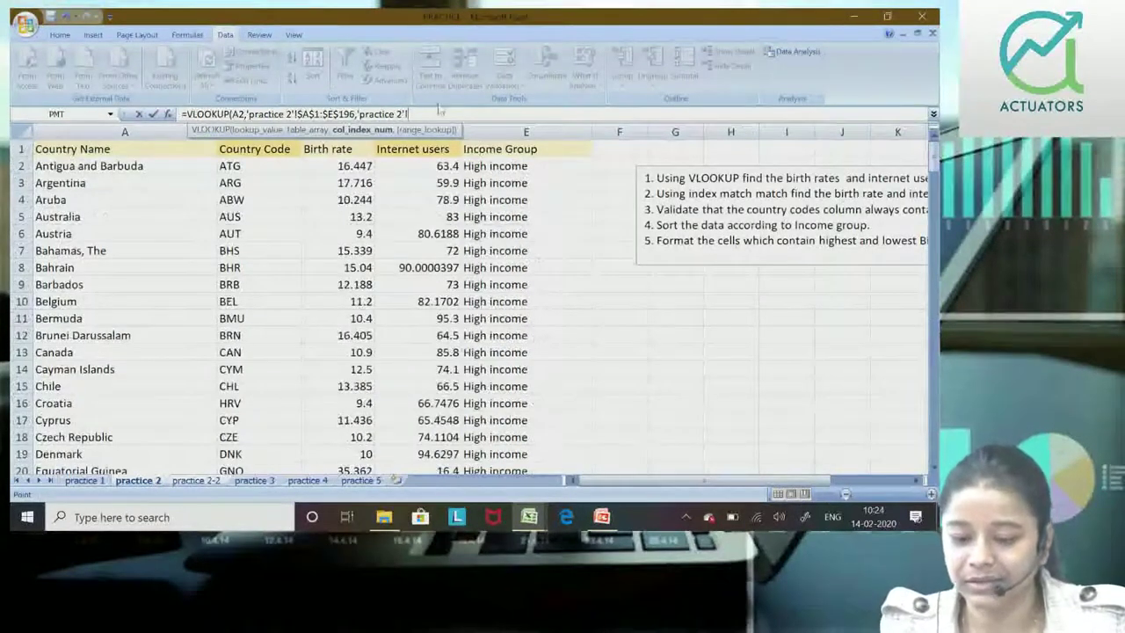
Change the range start to $B$1 and finish with 2,FALSE, so B2 shows 12.877.
click(306, 115)
key(BackSpace)
text(B)
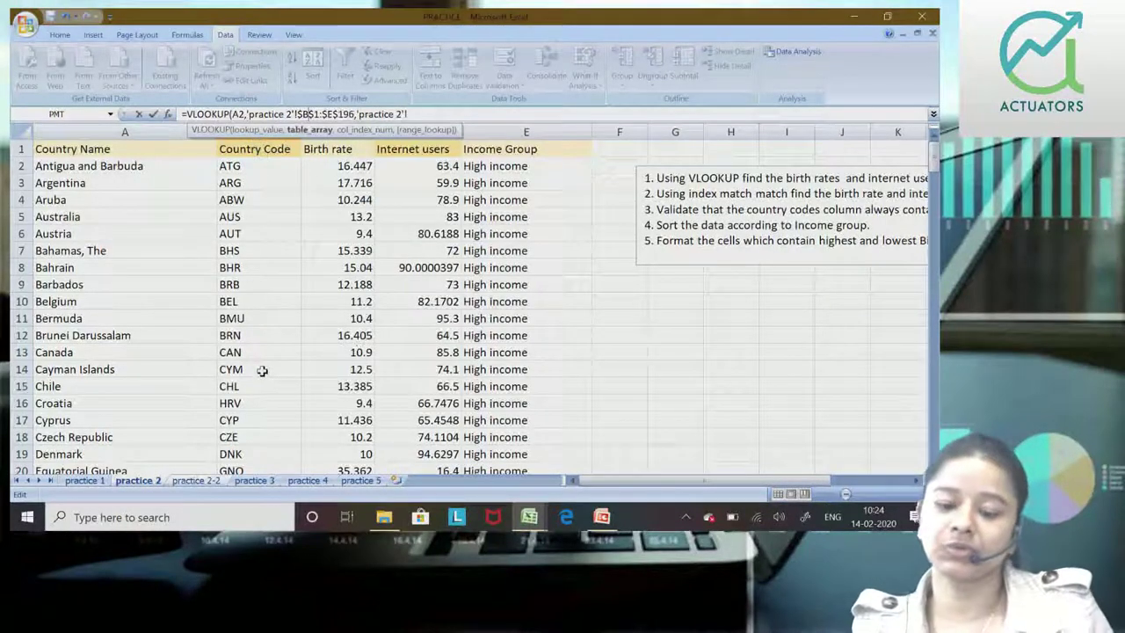
click(418, 115)
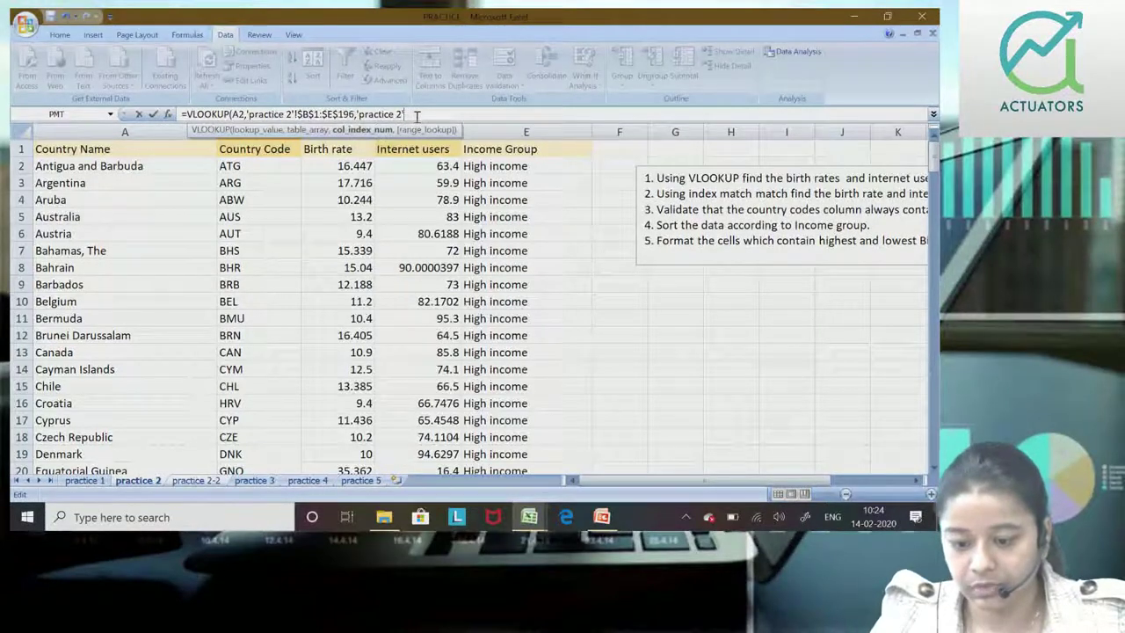
key(BackSpace)
key(BackSpace)
key(BackSpace)
key(BackSpace)
key(BackSpace)
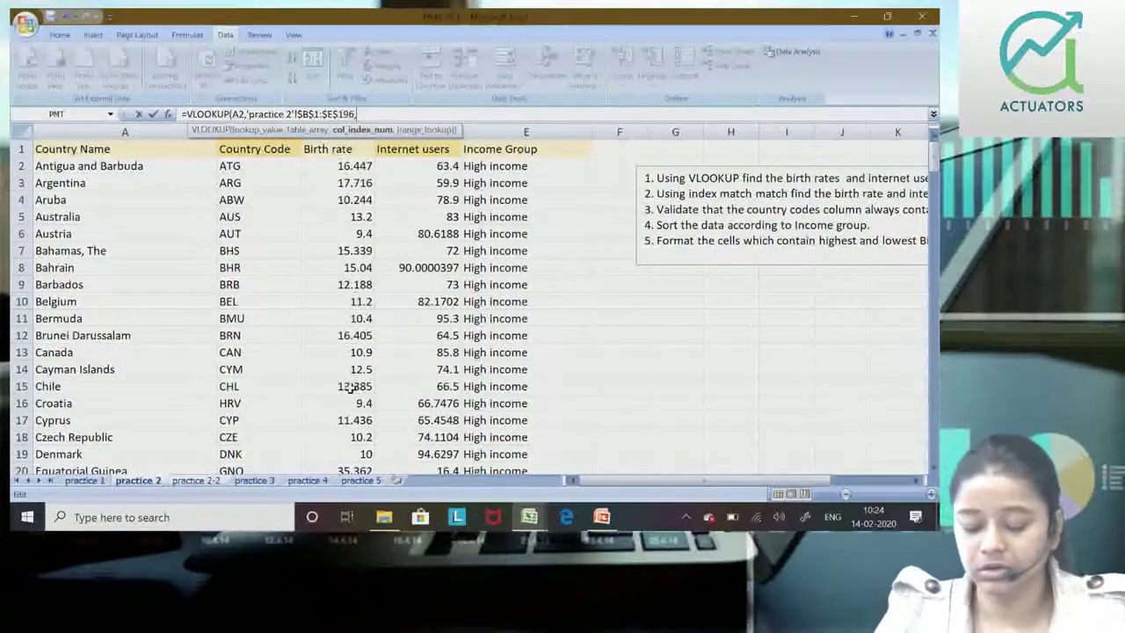
text(2,)
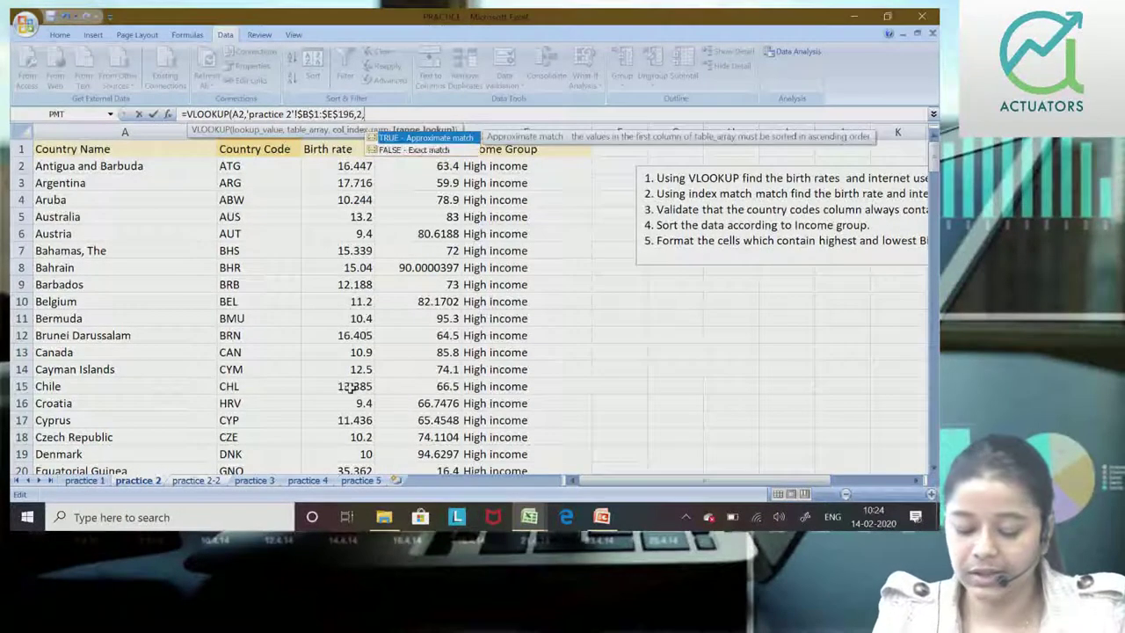
text(FALSE))
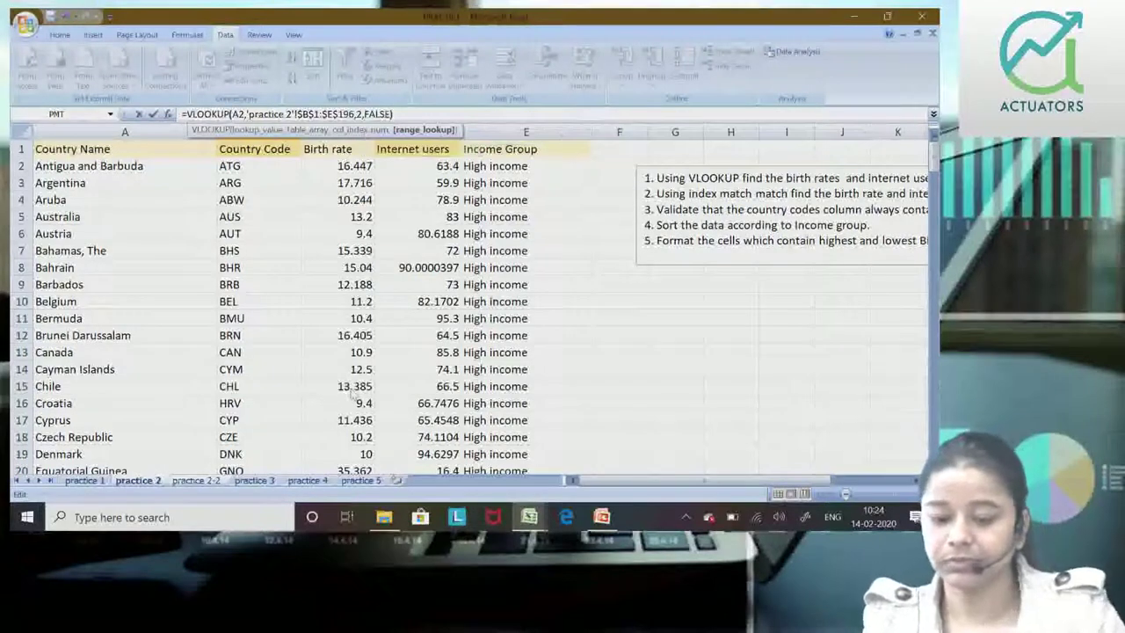
key(Return)
click(202, 165)
click(223, 187)
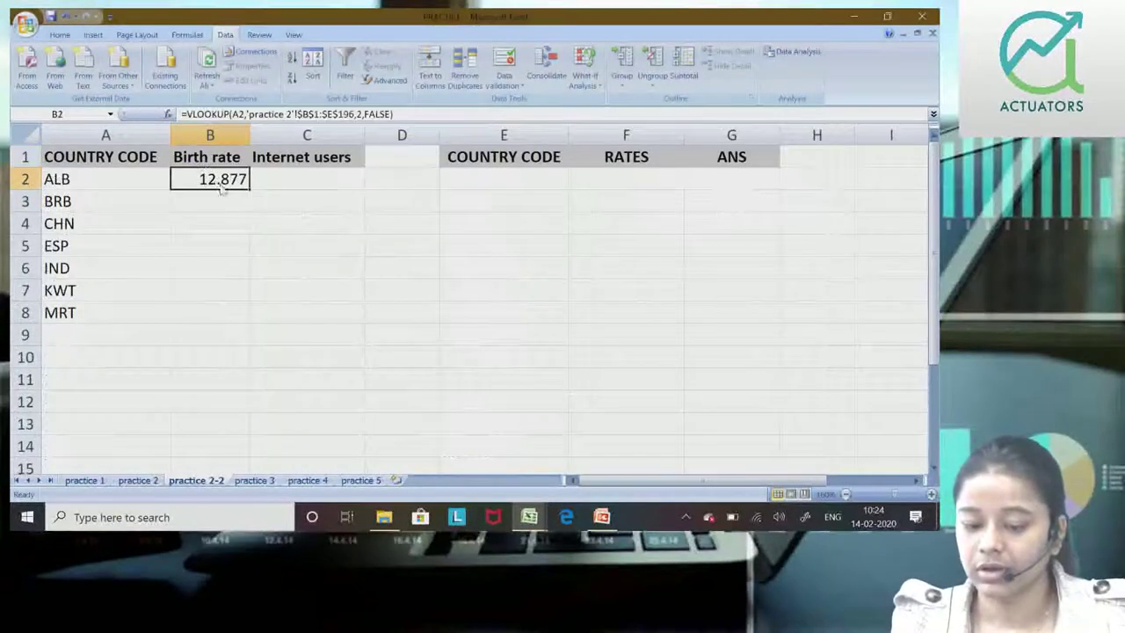
Fill the birth-rate lookup down to B8 (BRB 12.188 through MRT 33.801).
drag(250, 187, 249, 321)
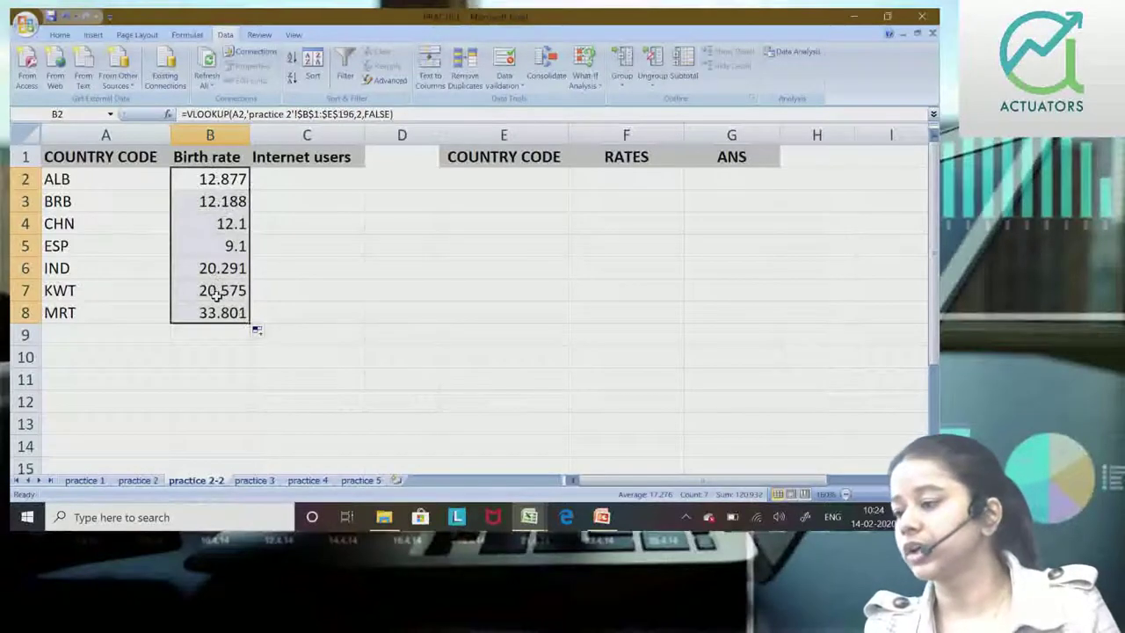
click(219, 295)
click(289, 173)
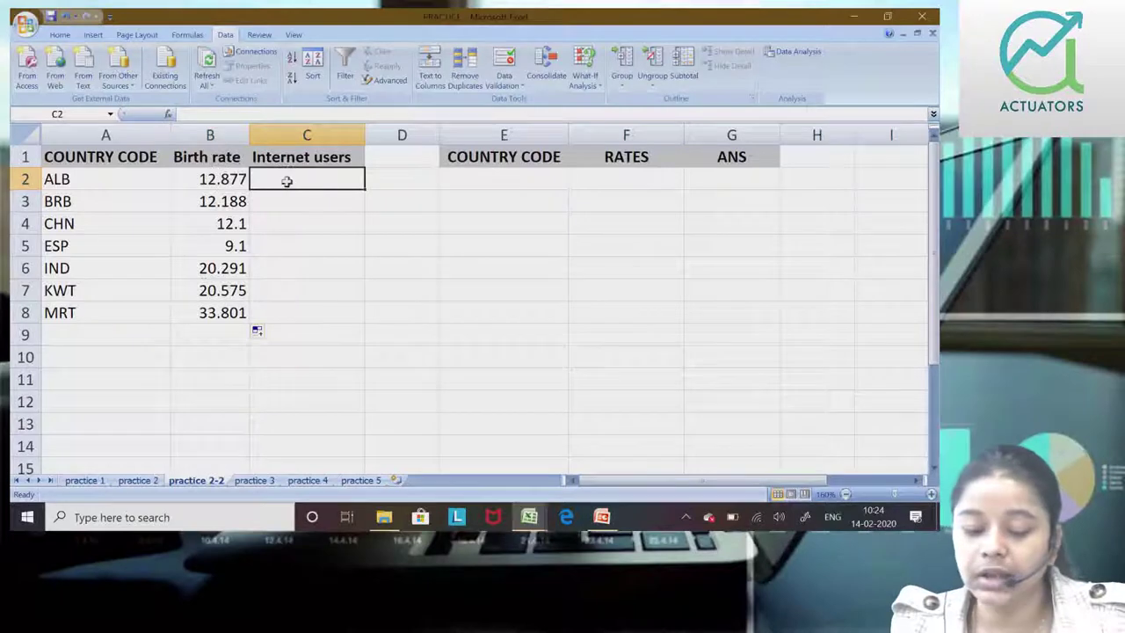
Review B2's VLOOKUP, then fill it right into C2.
double_click(238, 180)
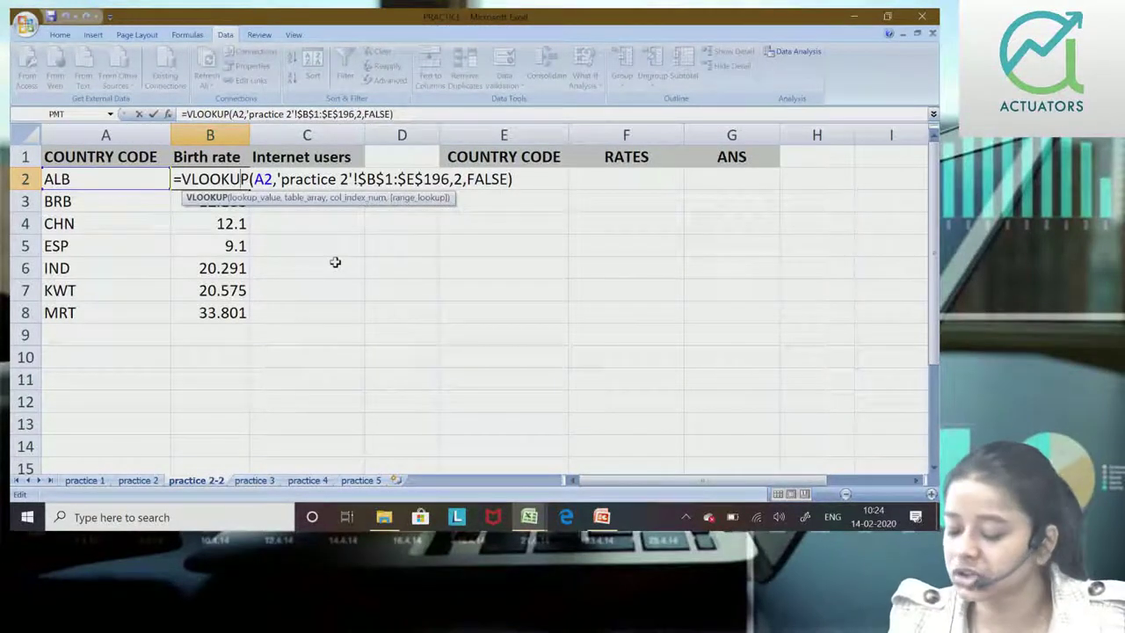
key(Return)
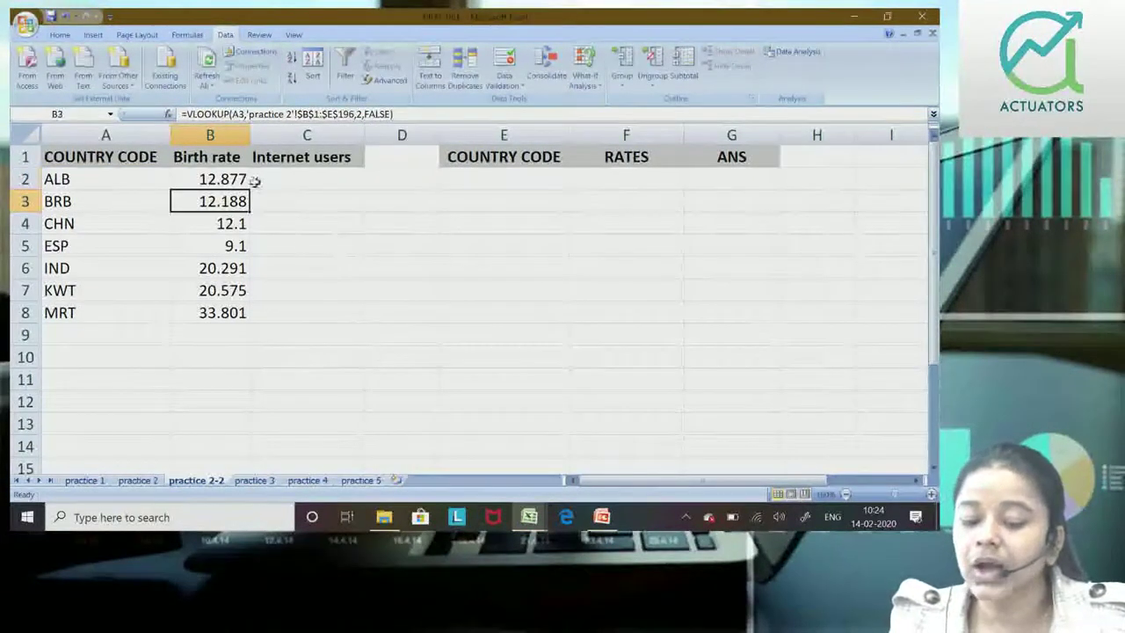
key(Up)
drag(249, 185, 365, 192)
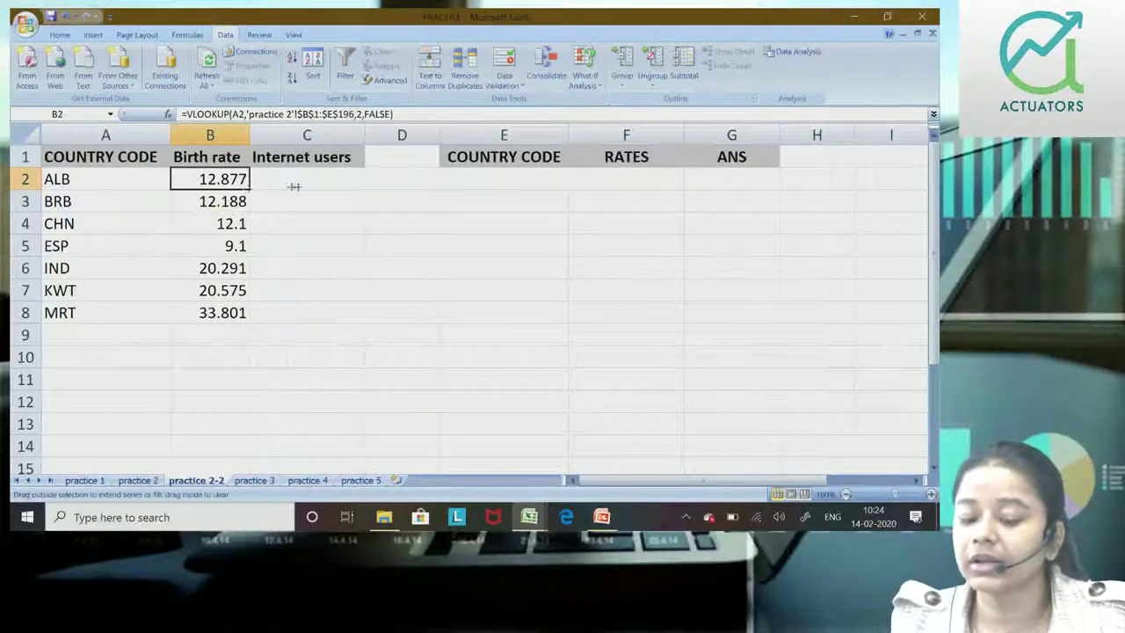
Anchor B2's lookup value to column A as $A2.
double_click(342, 180)
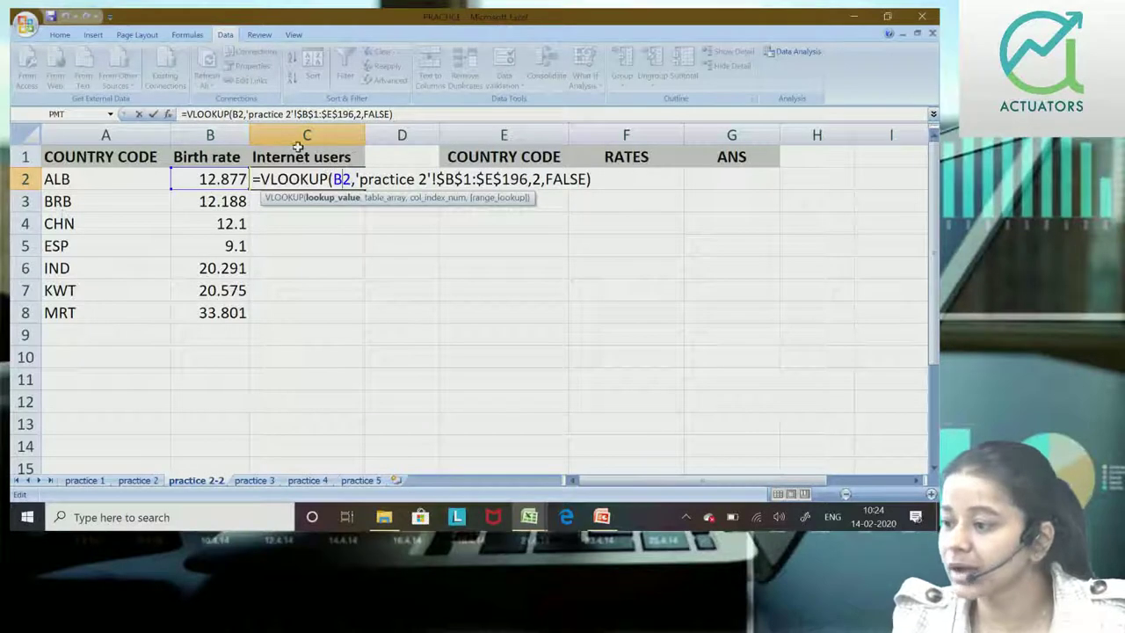
key(Return)
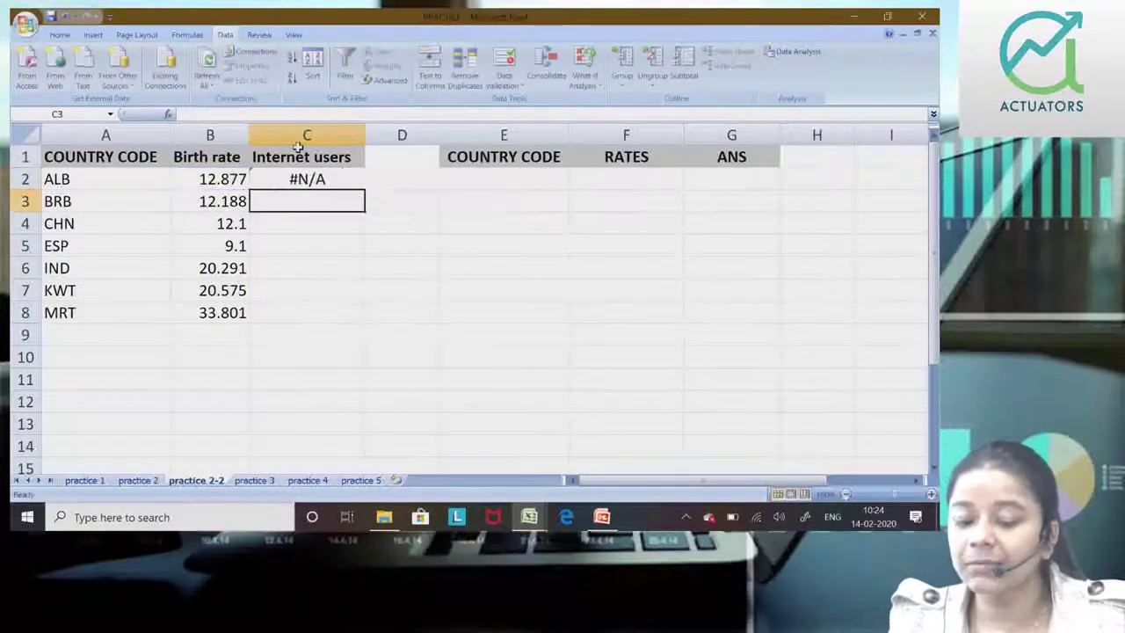
click(230, 162)
click(233, 178)
double_click(245, 178)
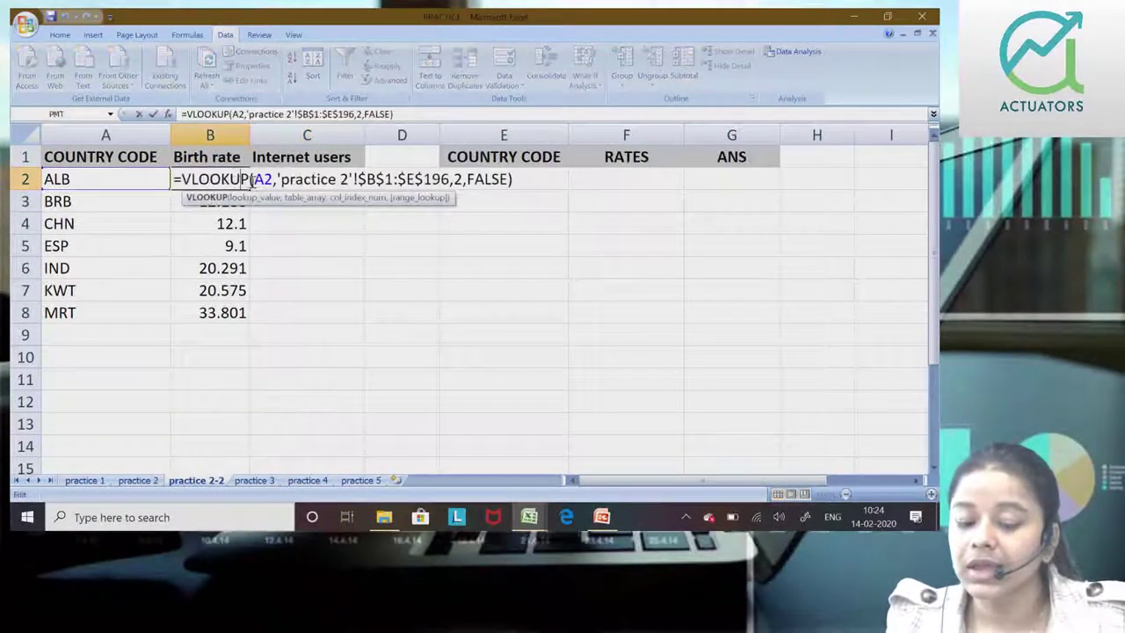
click(255, 179)
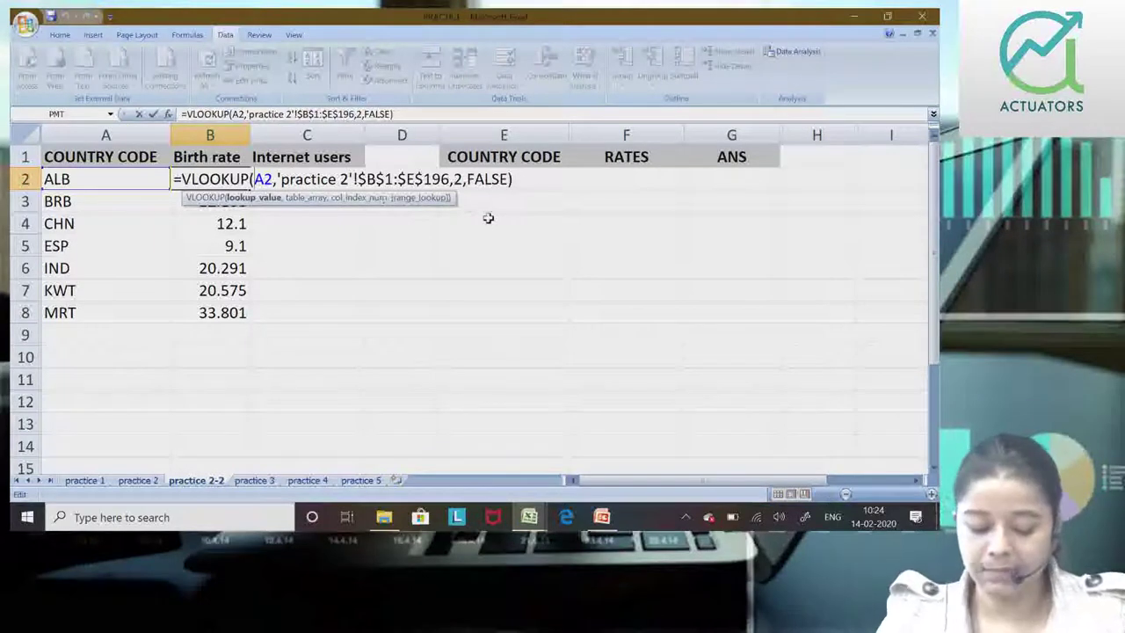
text($)
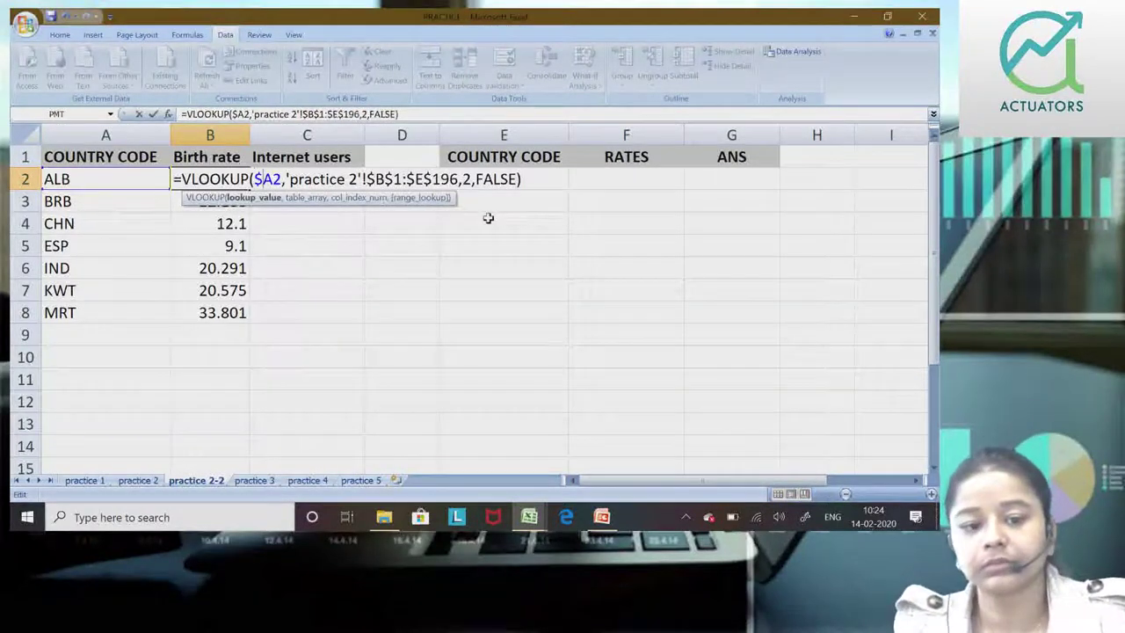
key(Return)
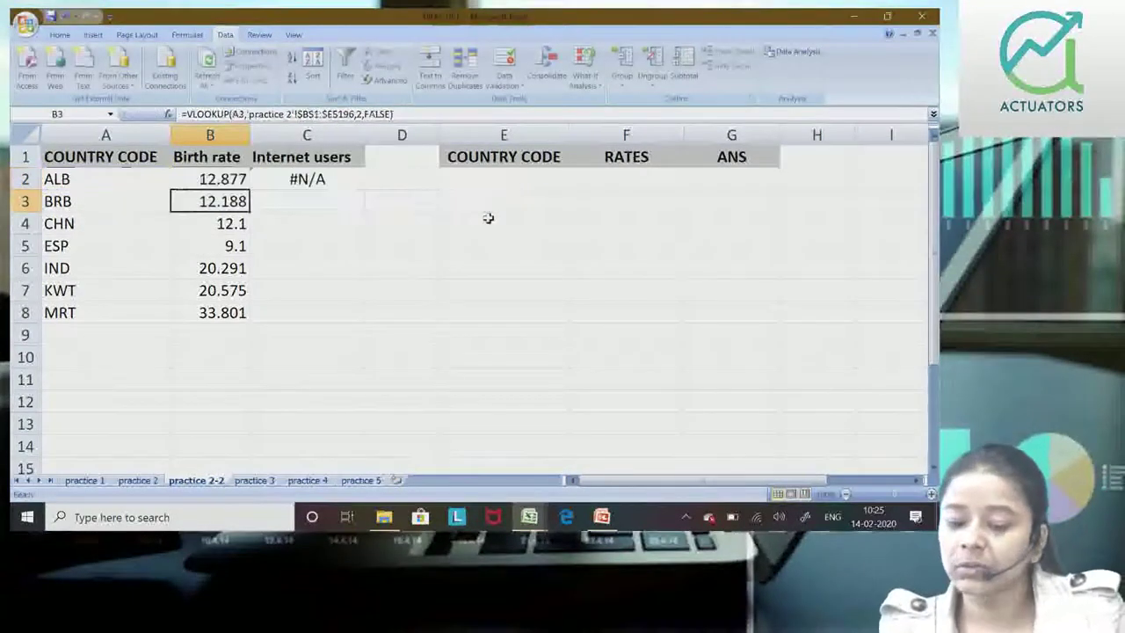
Copy B2 into C2, change its column index to 3 for 57.2, and fill down to C8.
click(193, 177)
mouse_move(249, 189)
mouse_down()
mouse_move(336, 195)
mouse_move(350, 178)
mouse_up()
click(332, 178)
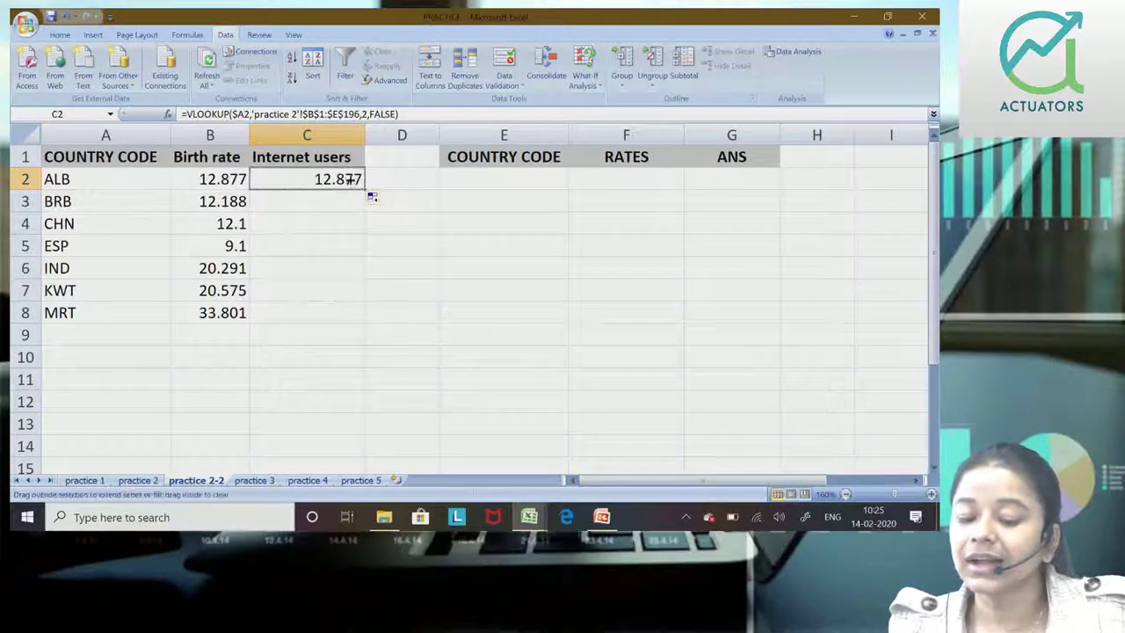
double_click(350, 178)
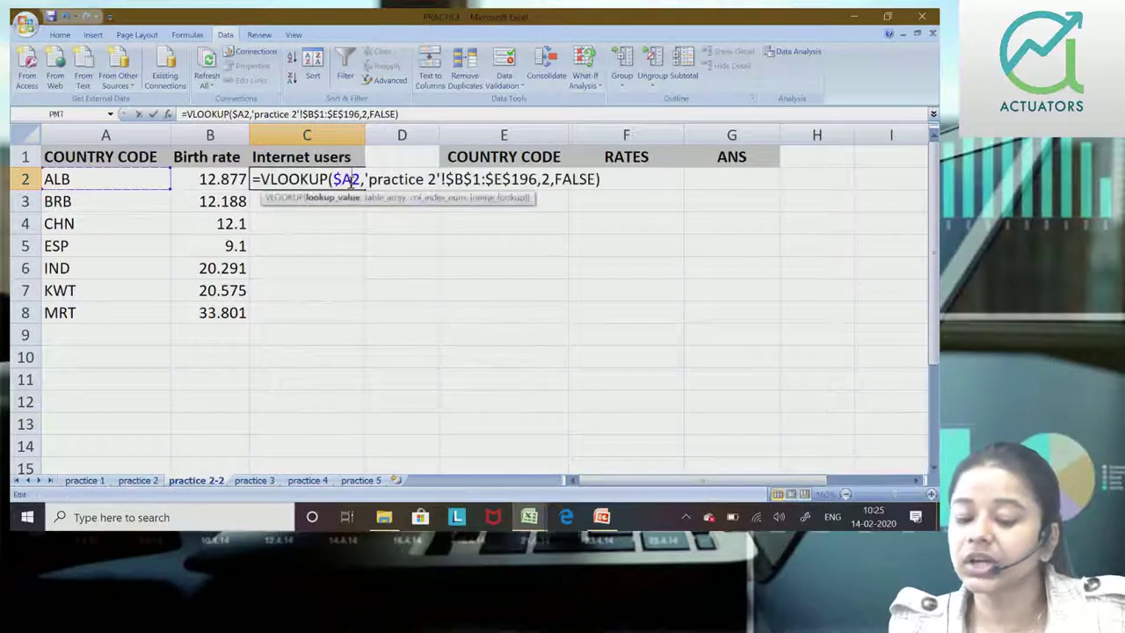
click(551, 179)
key(BackSpace)
text(3)
key(Return)
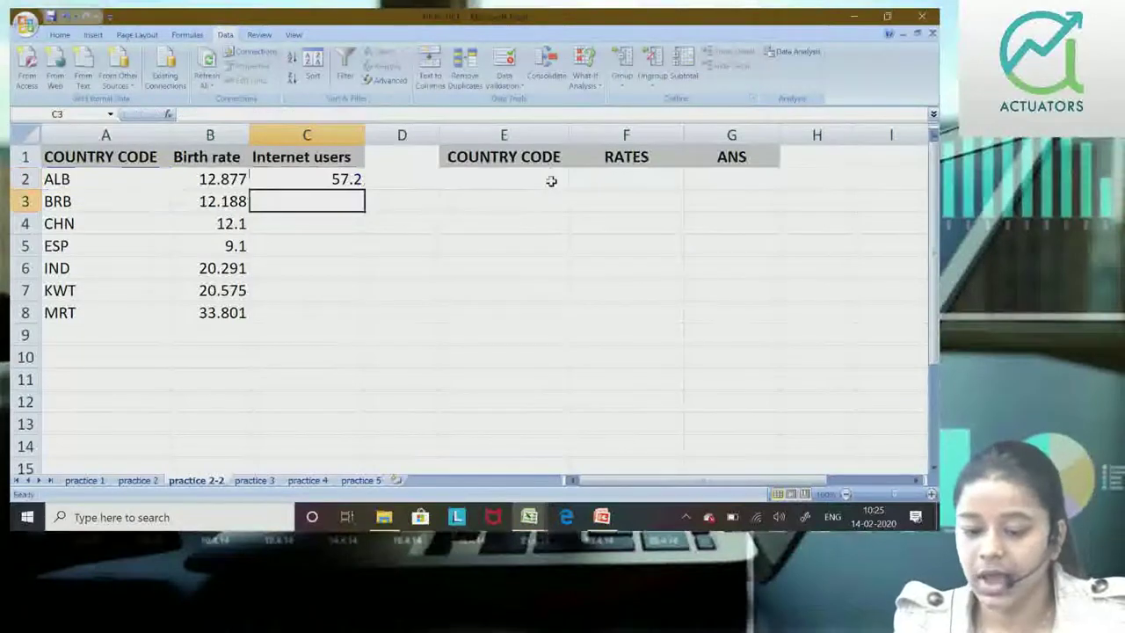
click(343, 179)
drag(362, 191, 372, 331)
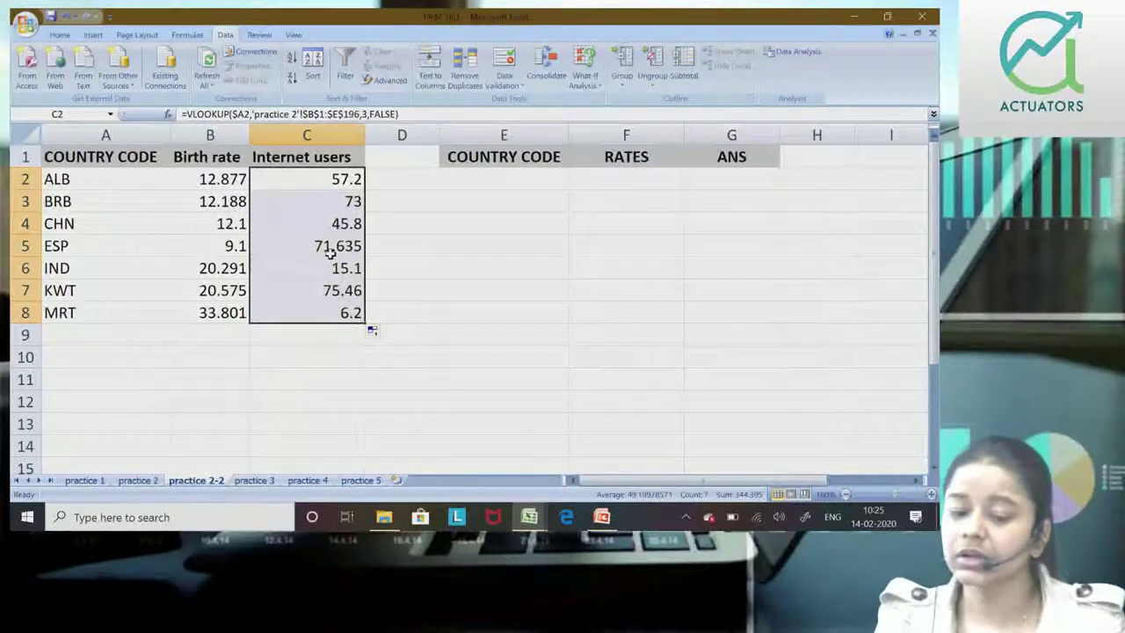
Check the birth-rate column down to B8, review B2's VLOOKUP, then return to practice 2.
click(211, 180)
key(ctrl+Down)
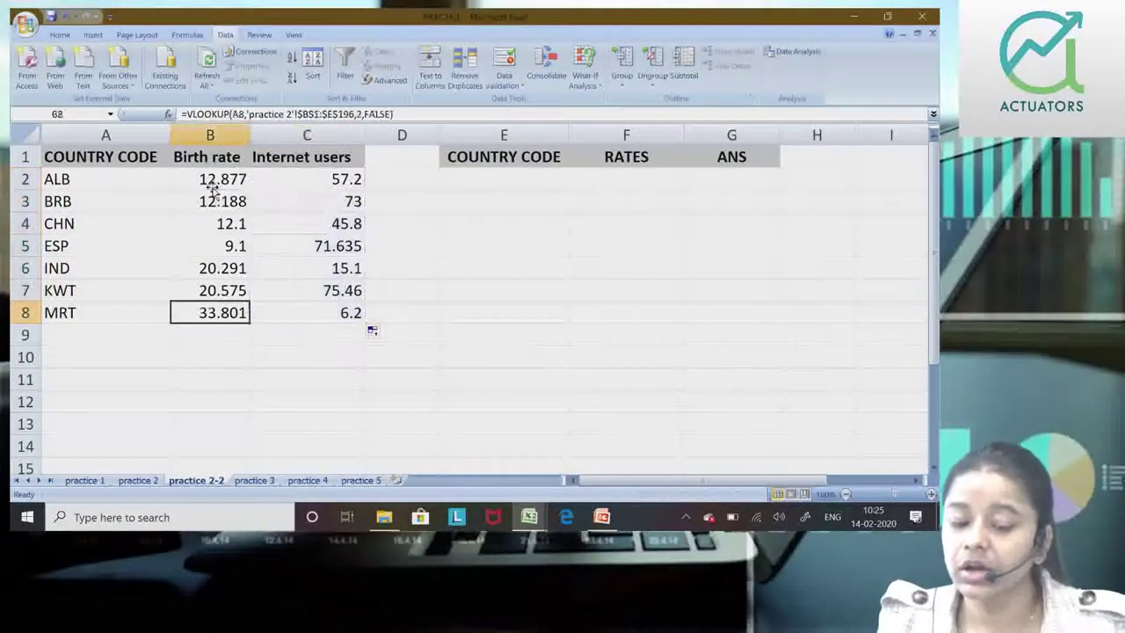
click(211, 180)
double_click(209, 179)
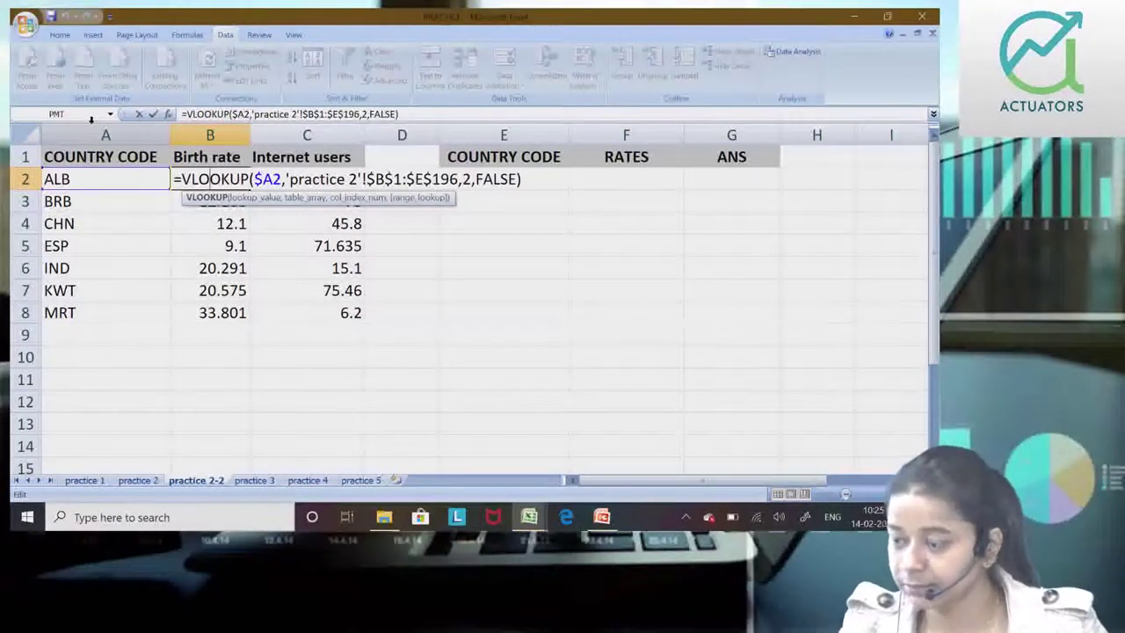
key(Return)
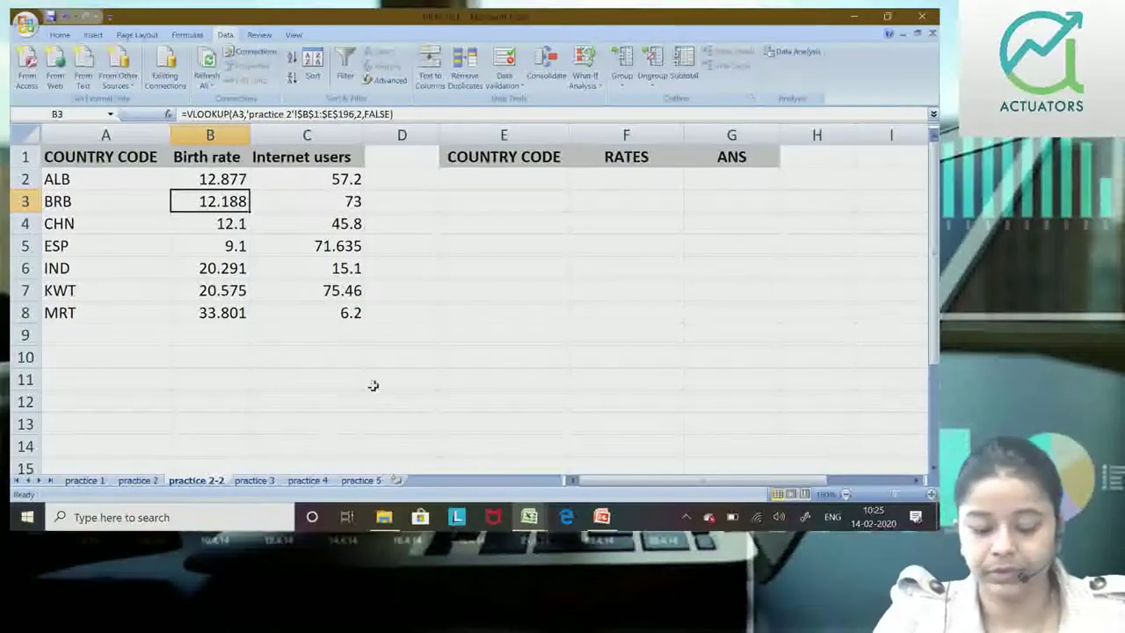
click(144, 480)
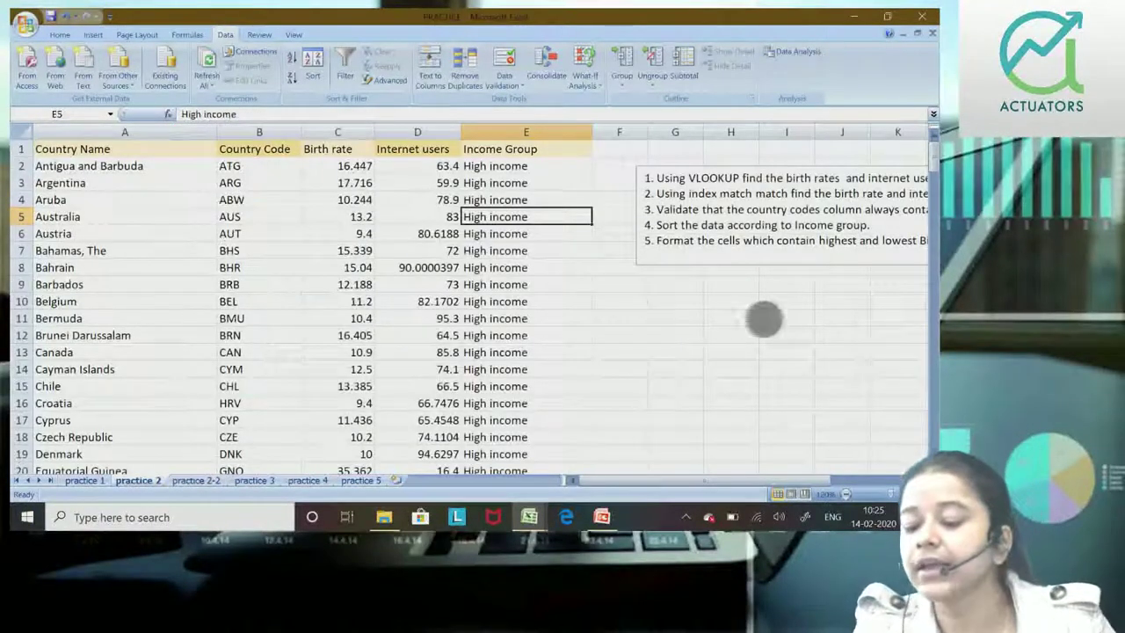
scroll(732, 323, right, 1)
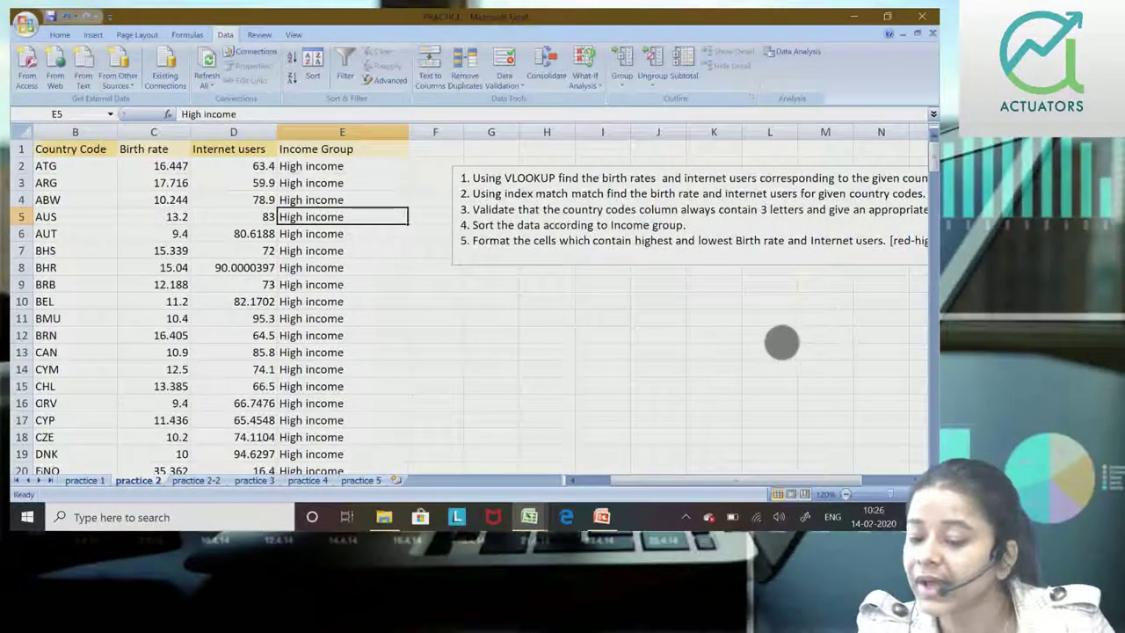
scroll(729, 344, right, 3)
scroll(691, 344, right, 1)
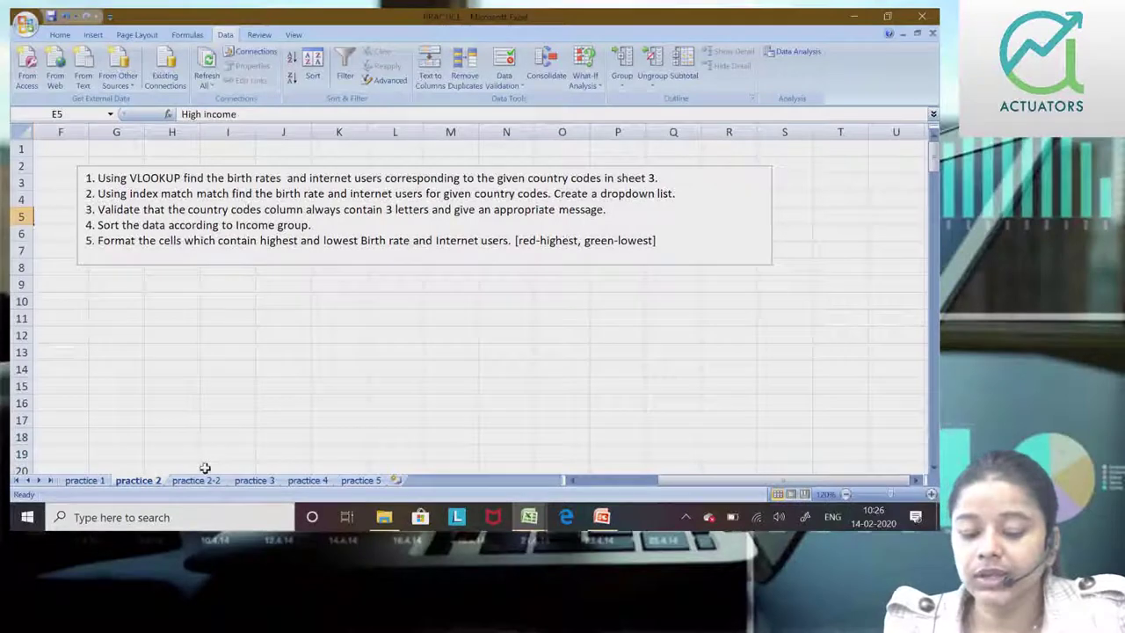
drag(657, 482, 597, 481)
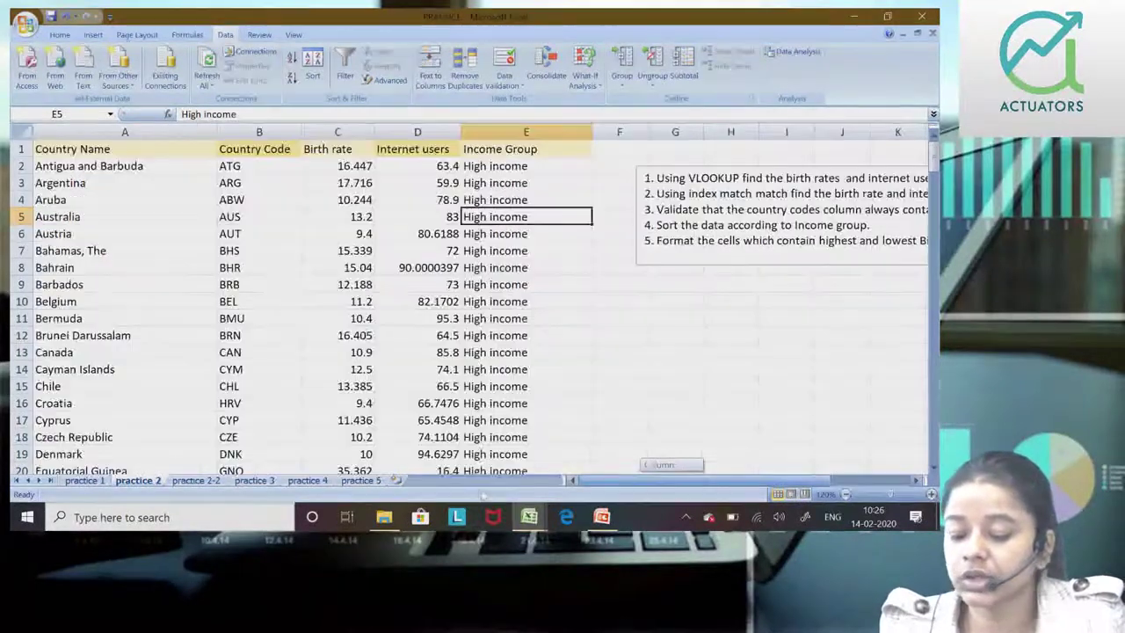
click(195, 480)
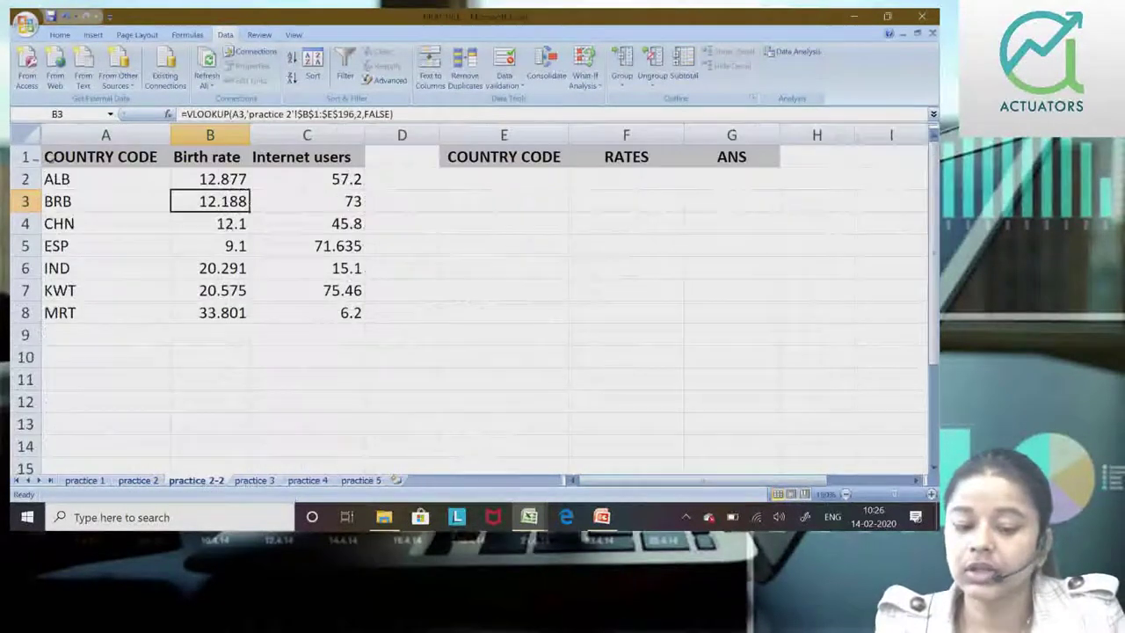
Select country codes A2:A8, then cell E2, and open the Data Validation options.
drag(89, 178, 100, 317)
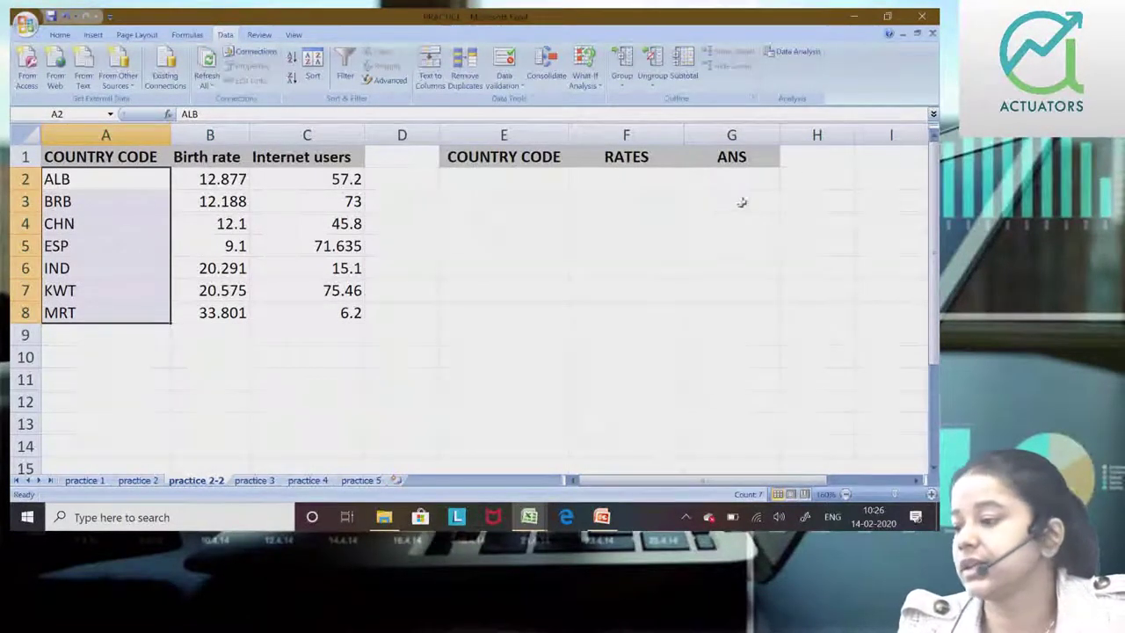
click(525, 184)
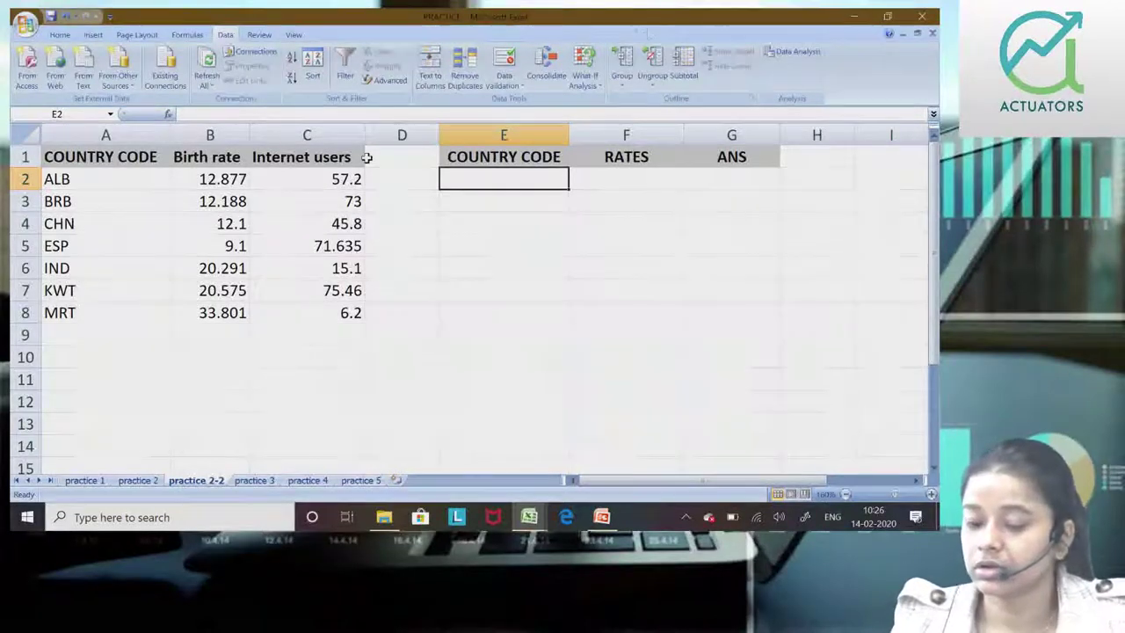
click(503, 81)
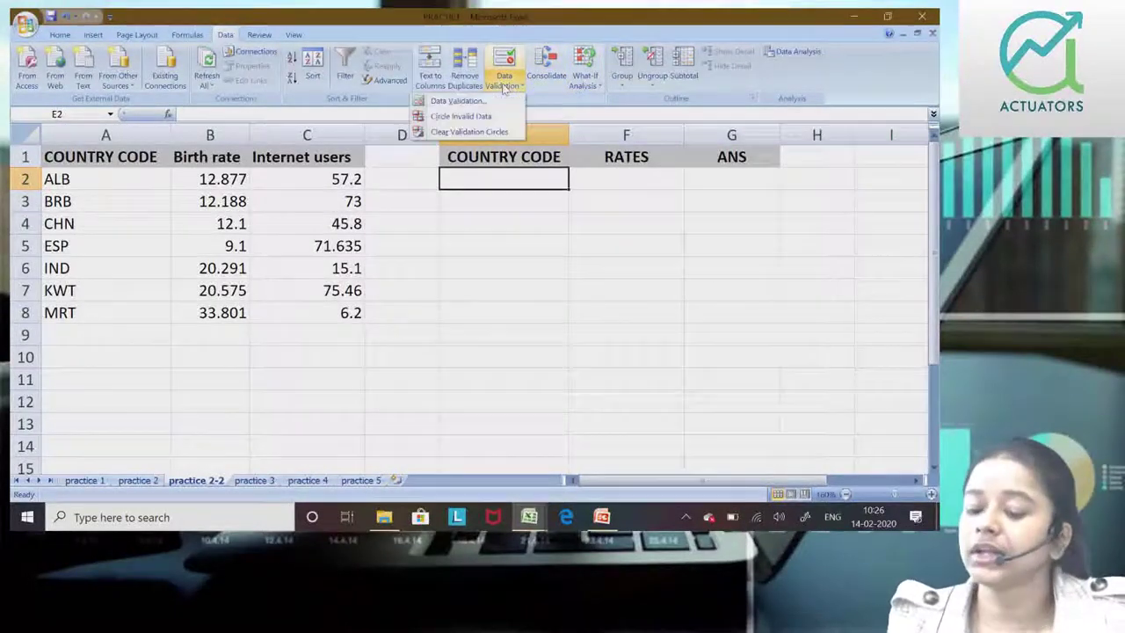
Give E2 a dropdown list validation sourced from the country codes $A$2:$A$8.
click(486, 104)
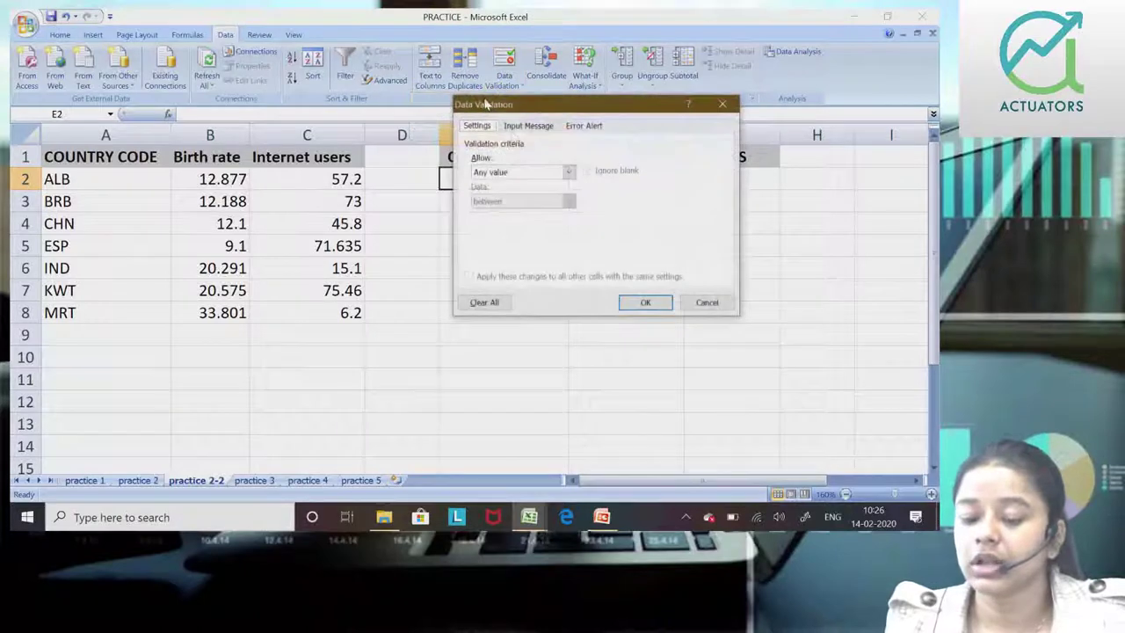
click(567, 172)
click(516, 213)
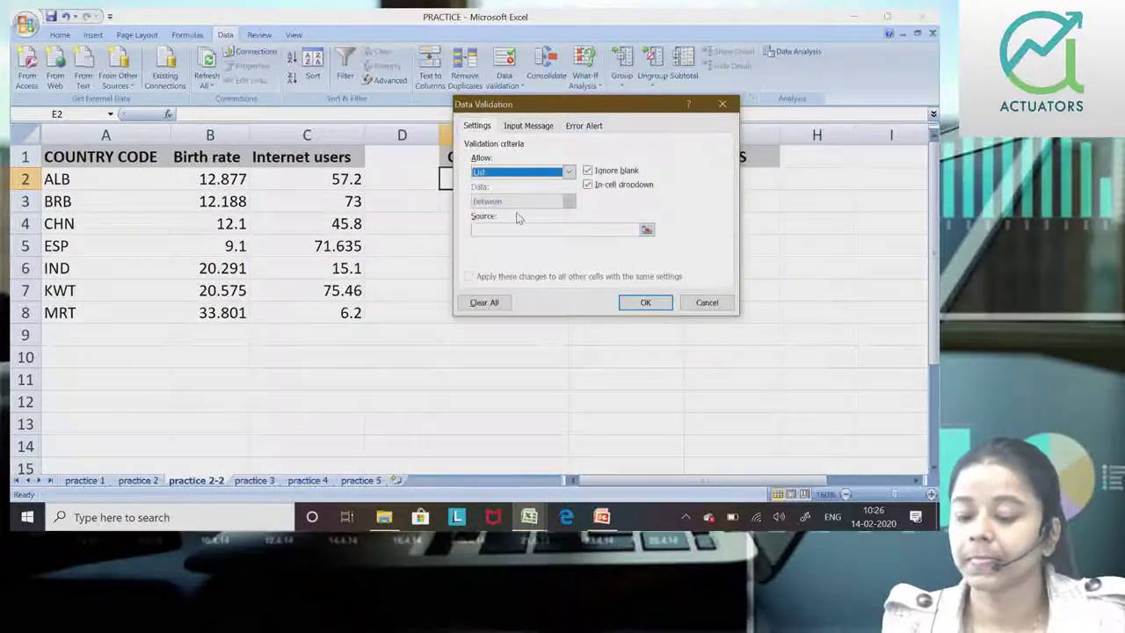
click(512, 228)
drag(69, 175, 83, 316)
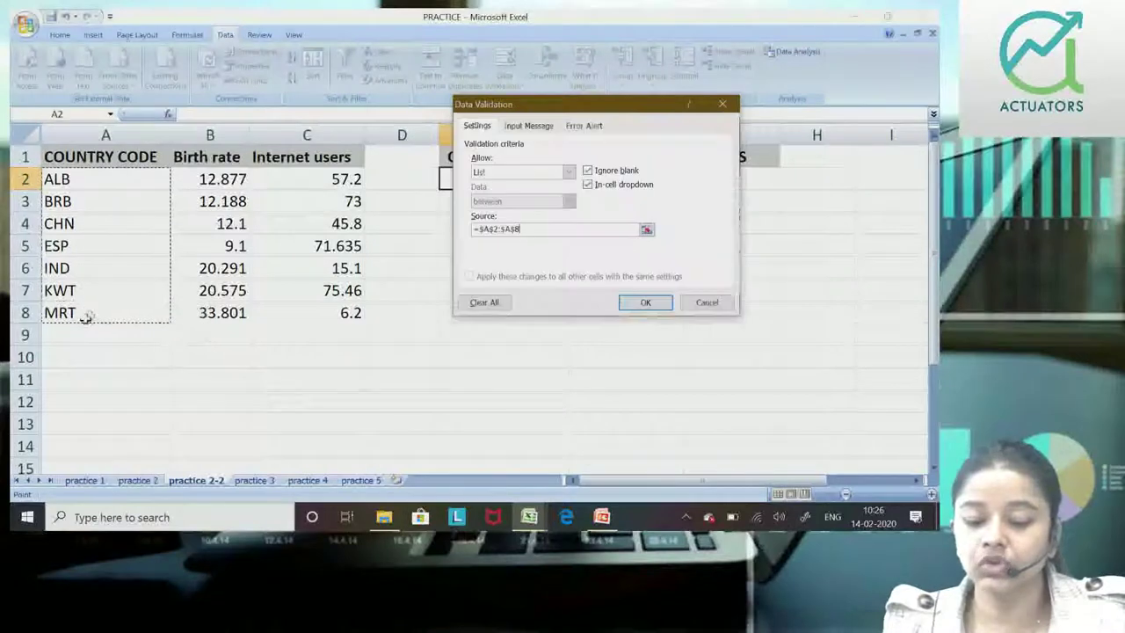
click(646, 302)
Pick CHN in E2, then select F2 and open the Data Validation options.
click(572, 183)
click(537, 225)
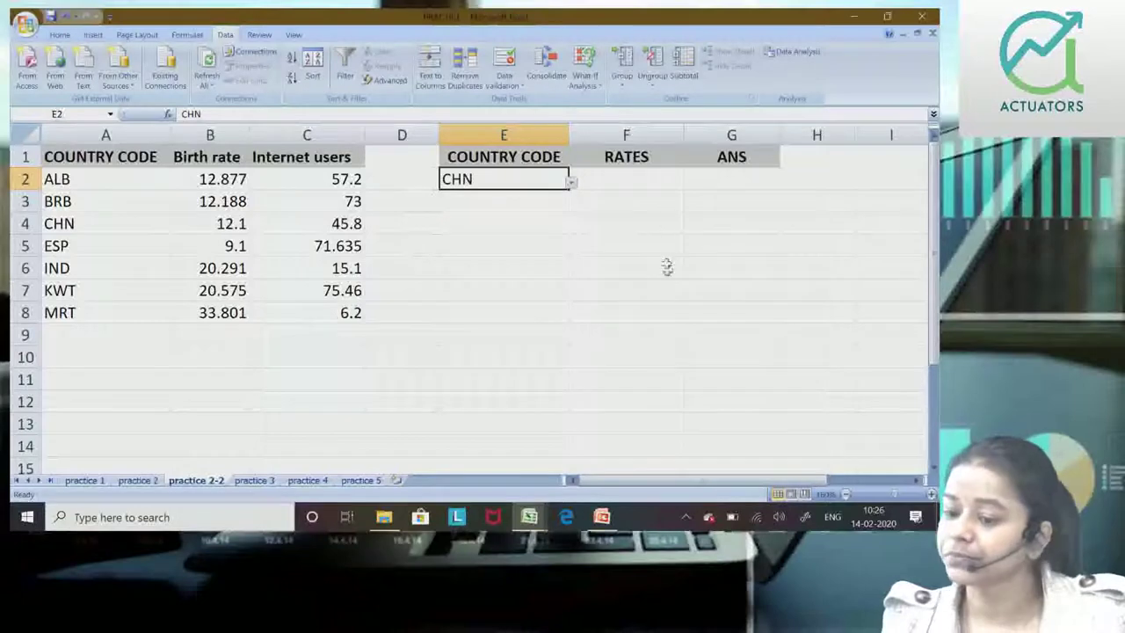
click(642, 178)
click(517, 84)
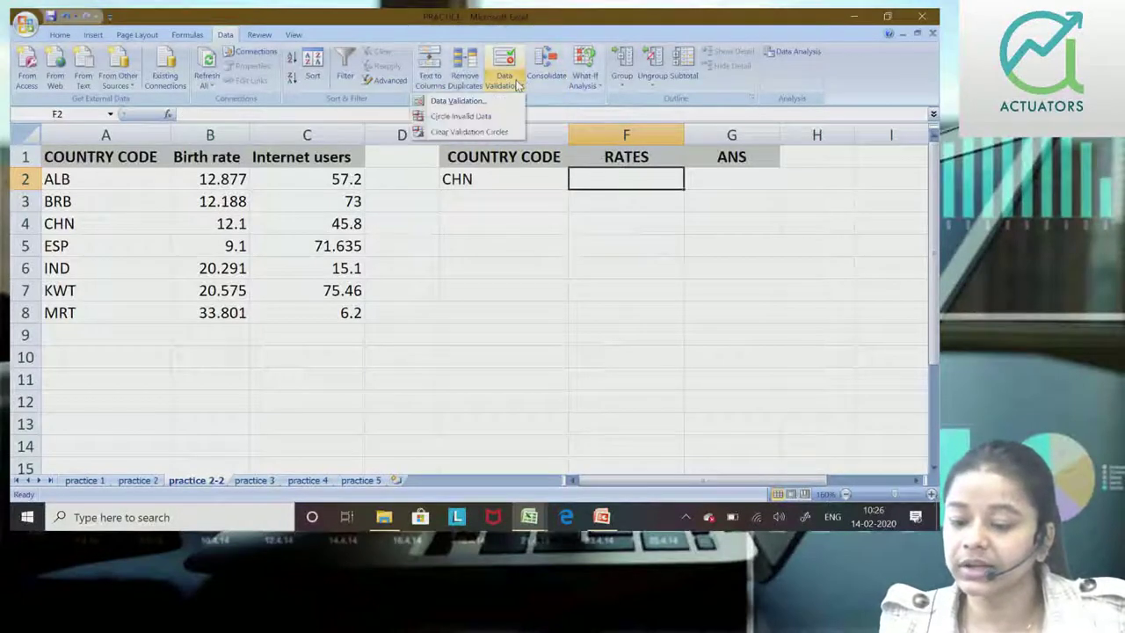
Give F2 a list validation sourced from the $B$1:$C$1 headers.
click(457, 101)
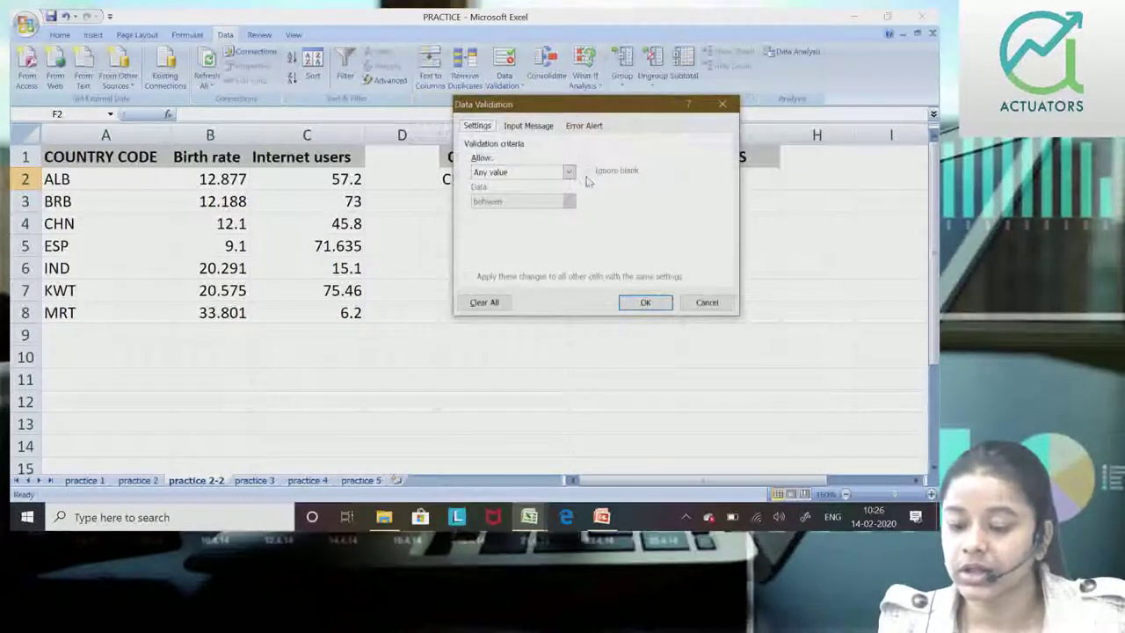
click(568, 172)
click(547, 216)
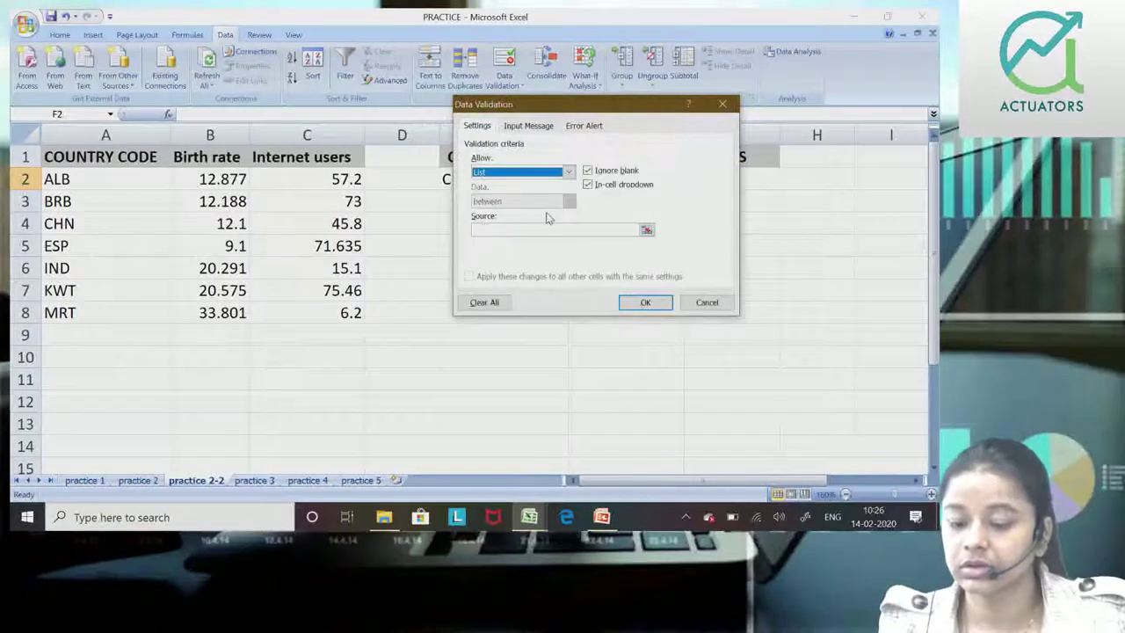
click(522, 229)
drag(211, 157, 325, 156)
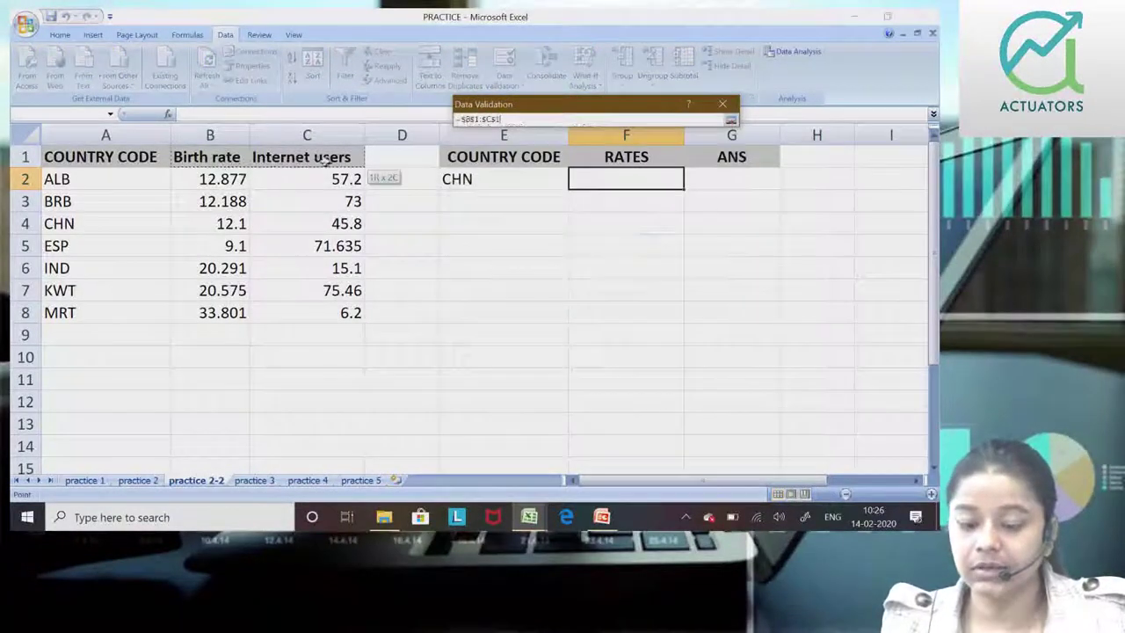
click(644, 302)
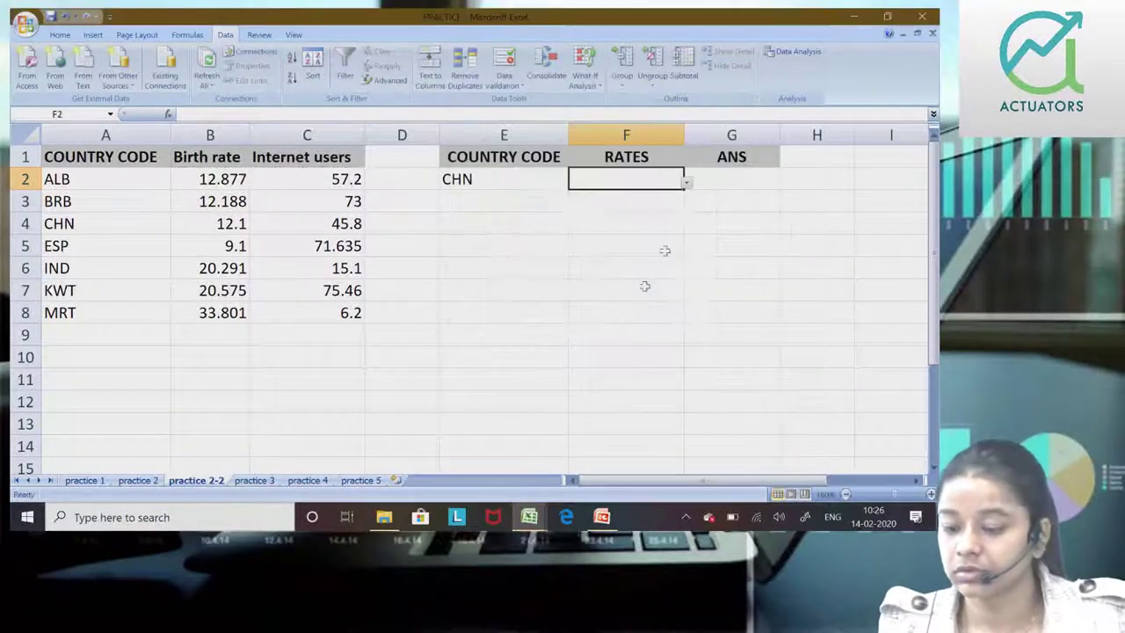
Choose Birth rate from F2's dropdown and select G2 for the answer.
click(686, 181)
click(665, 207)
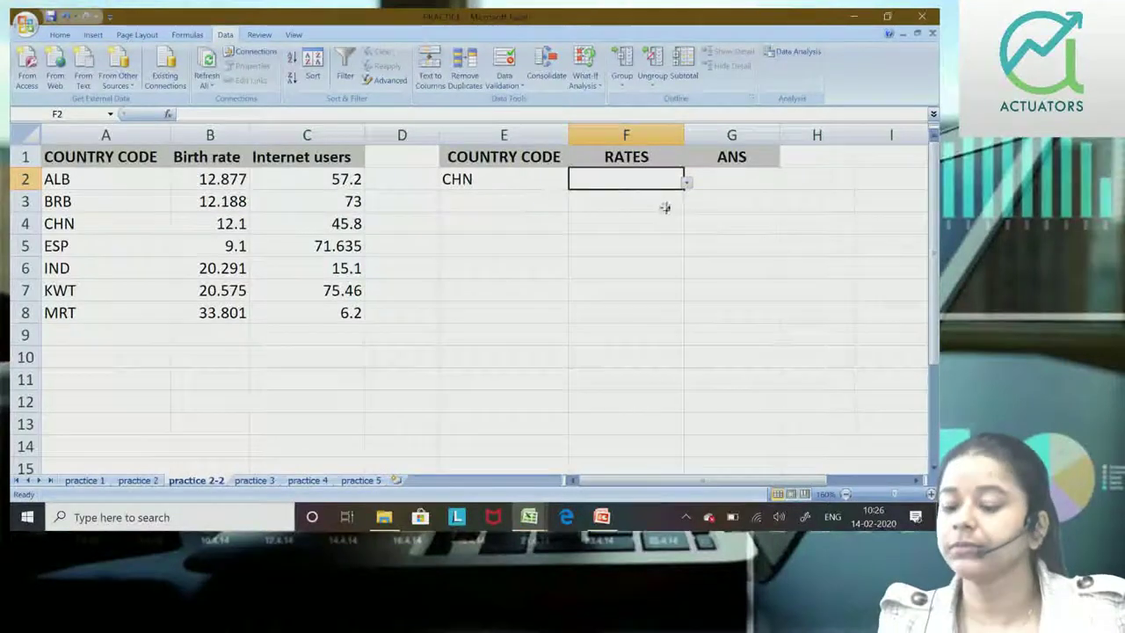
click(687, 182)
click(673, 194)
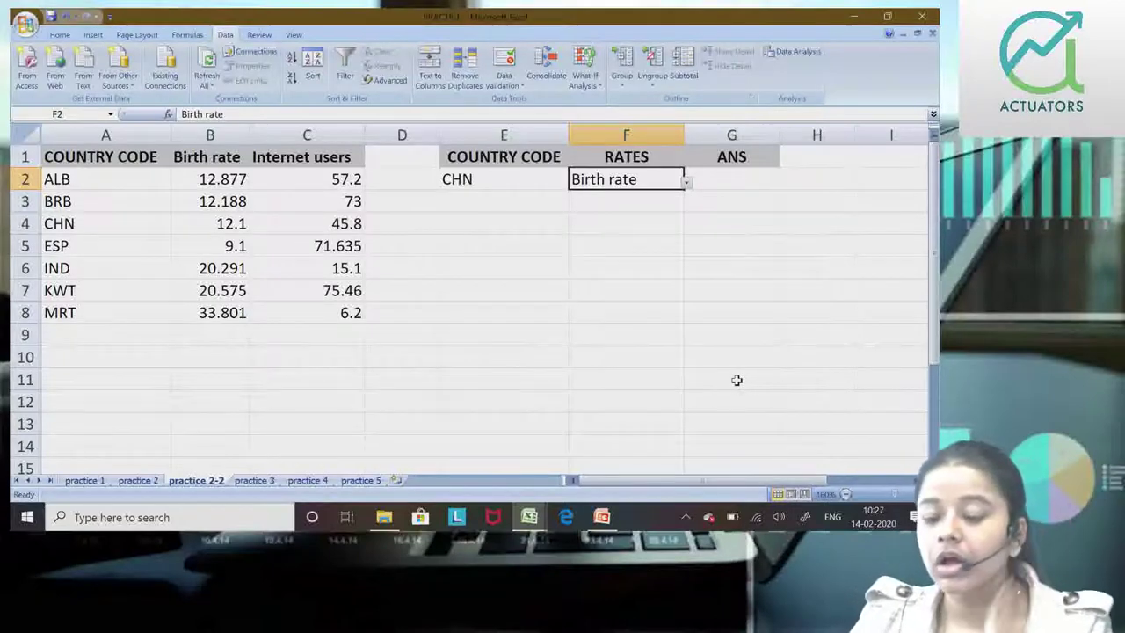
click(729, 185)
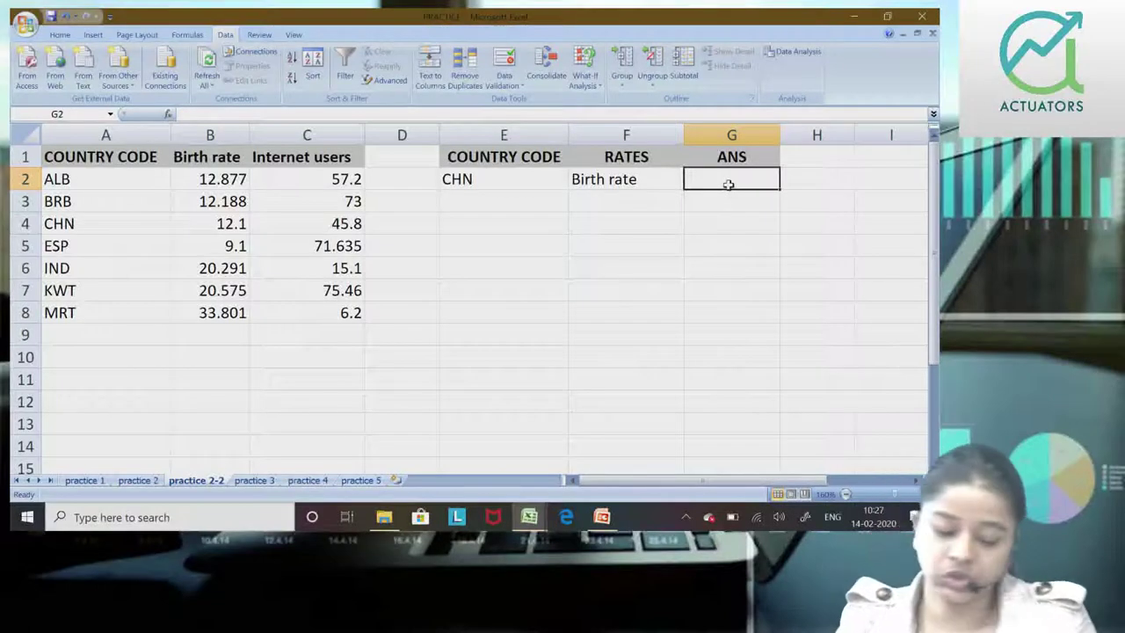
Start G2's formula with =INDEX( over practice 2's table A1:E196.
text(=INDEX()
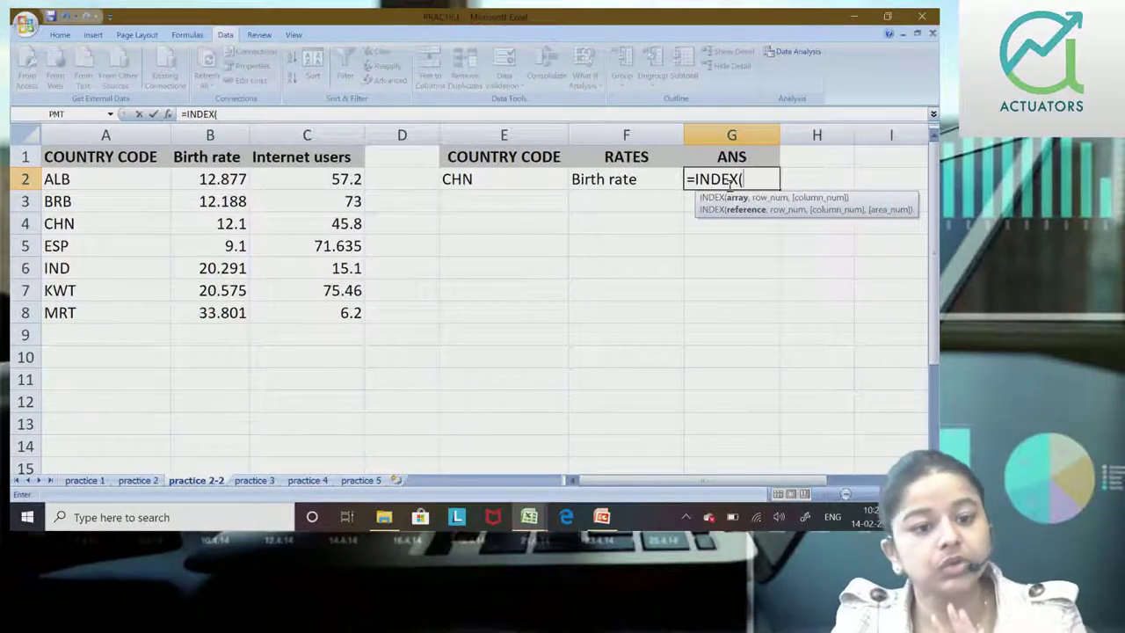
click(138, 480)
click(134, 158)
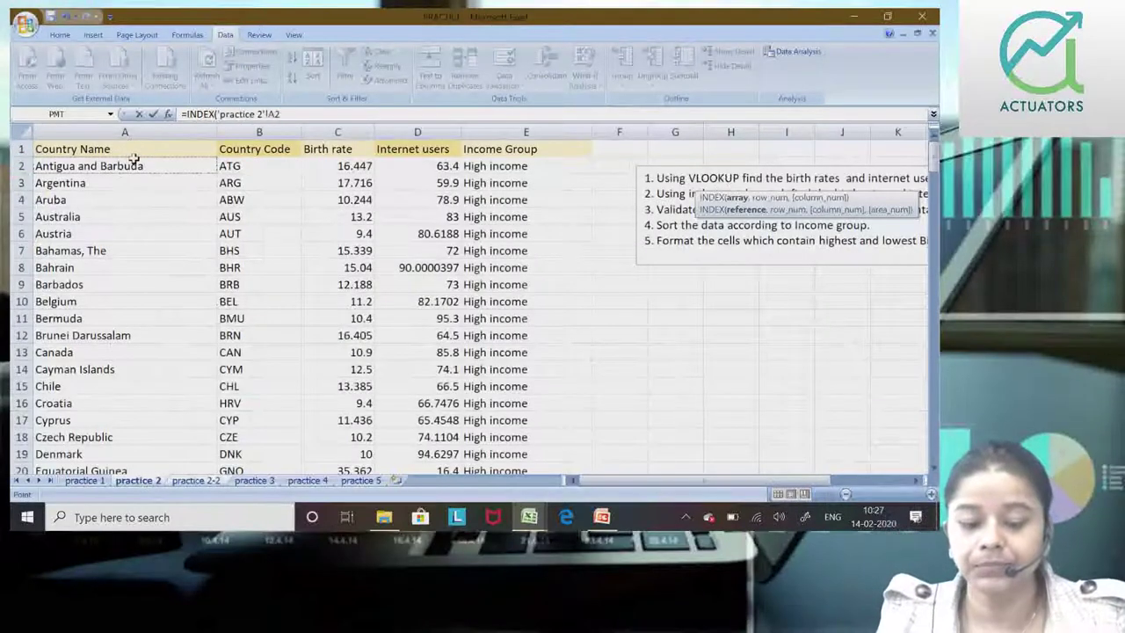
click(128, 150)
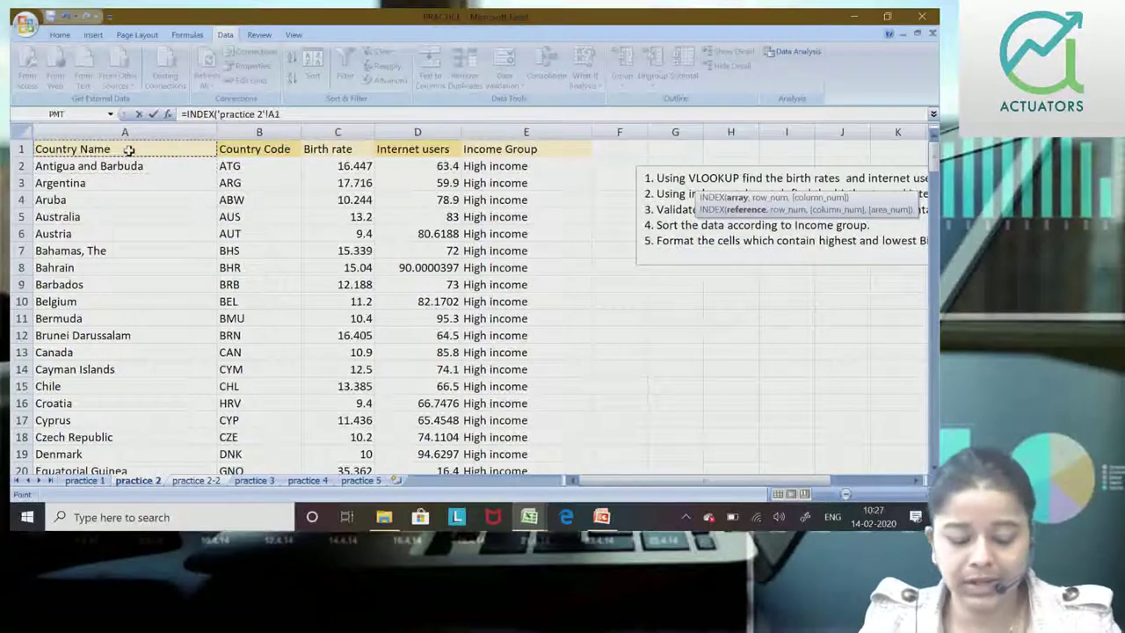
key(ctrl+shift+Right)
key(ctrl+shift+Down)
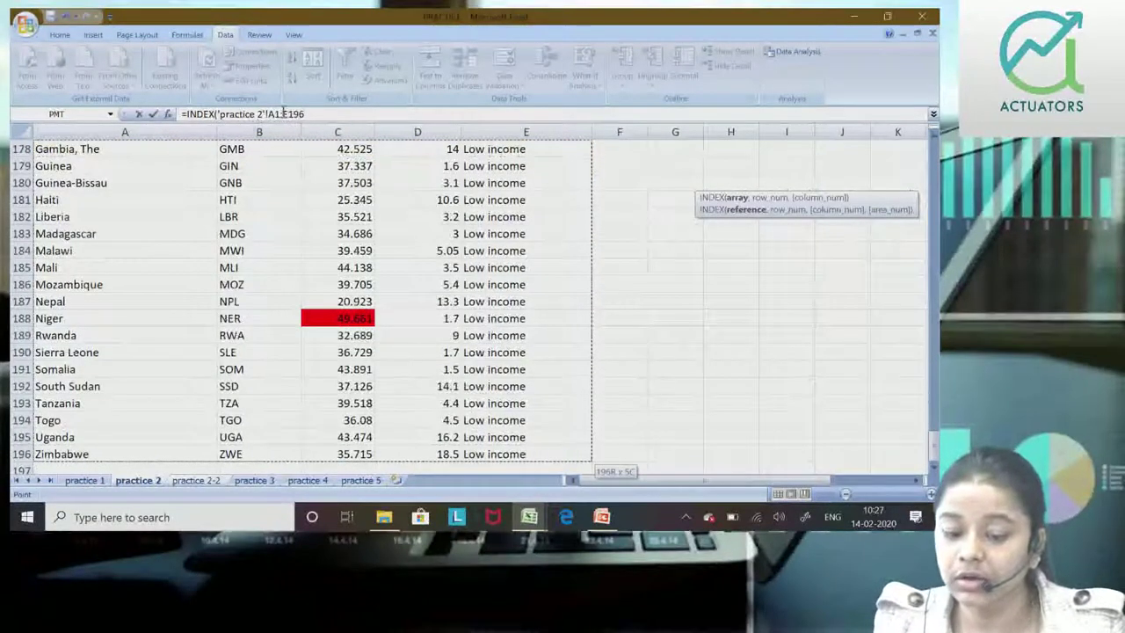
Make the table reference absolute ($A$1:$E$196) and add ,MATCH( to the formula.
click(352, 116)
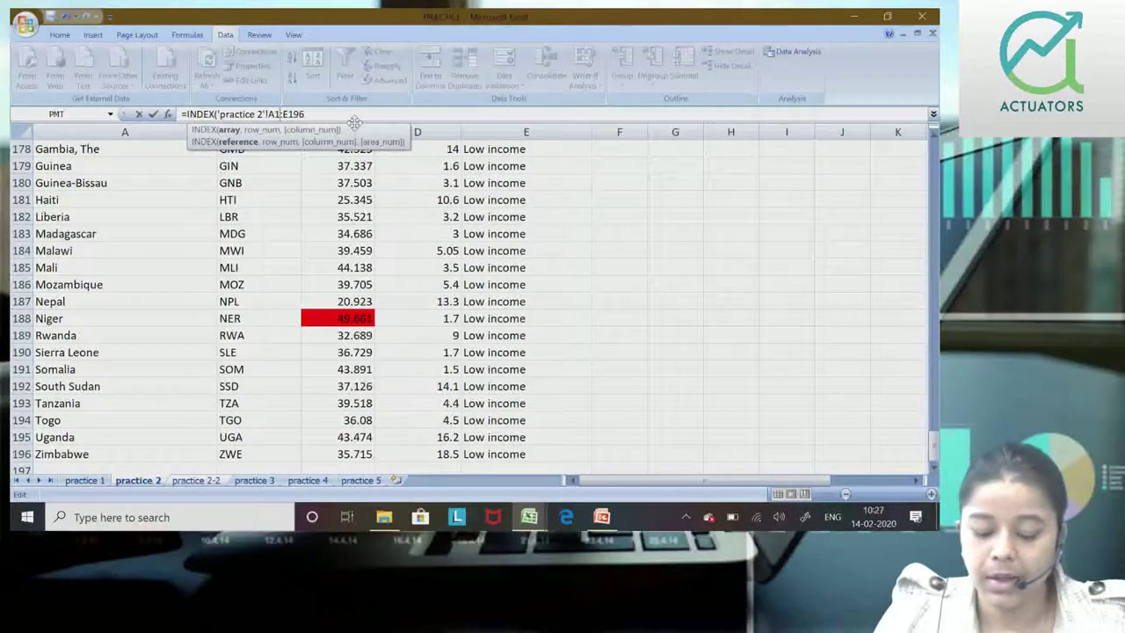
key(F4)
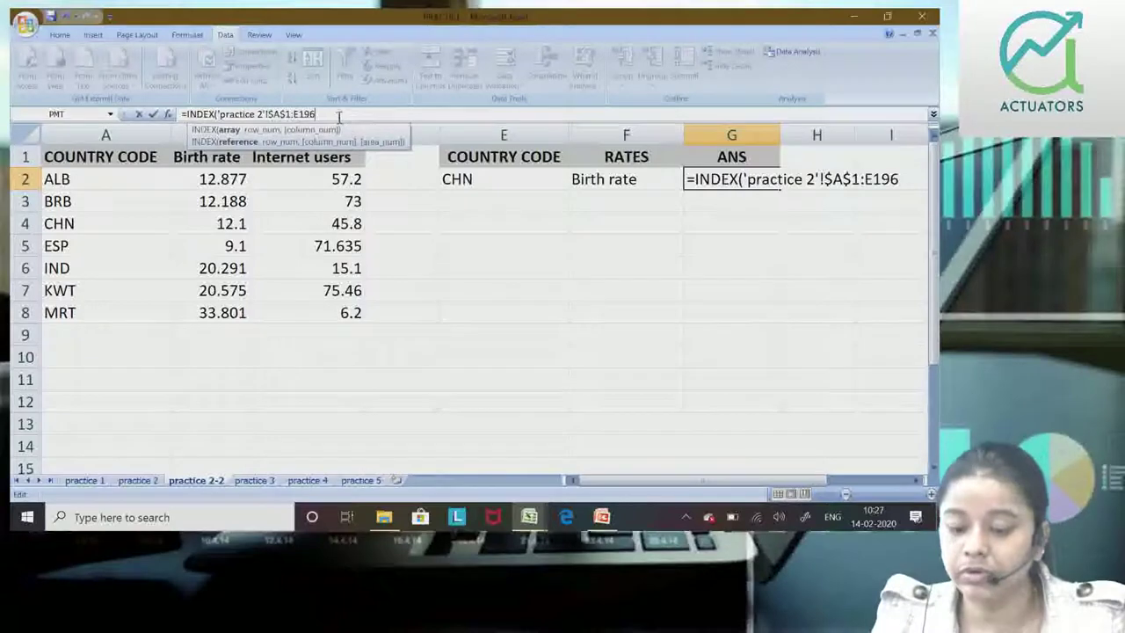
key(F4)
text(,)
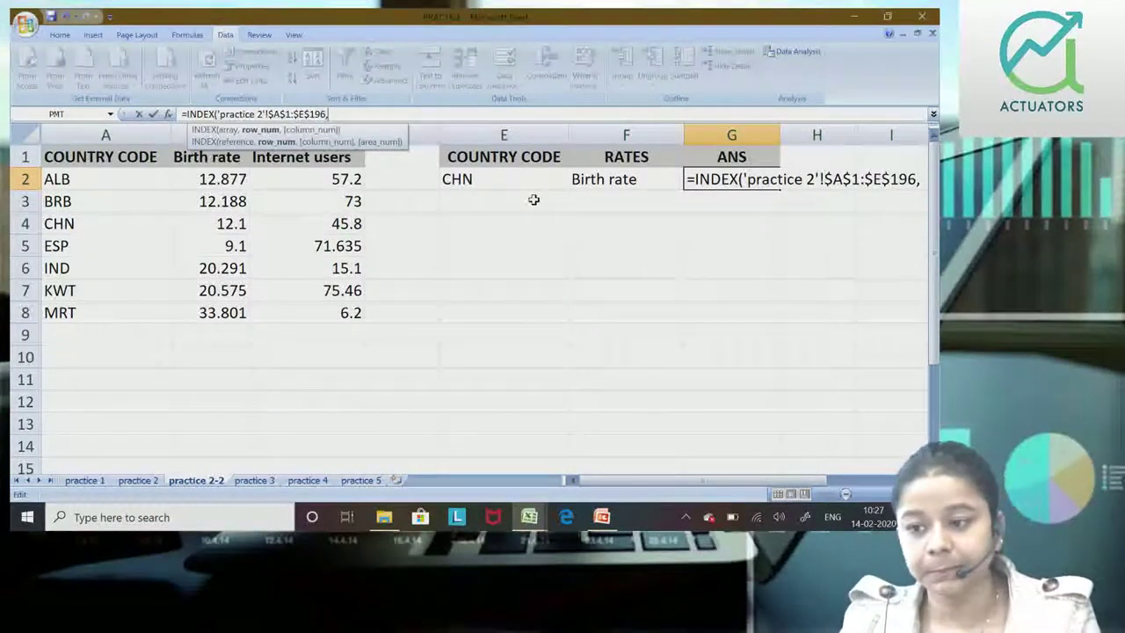
text(MATCH()
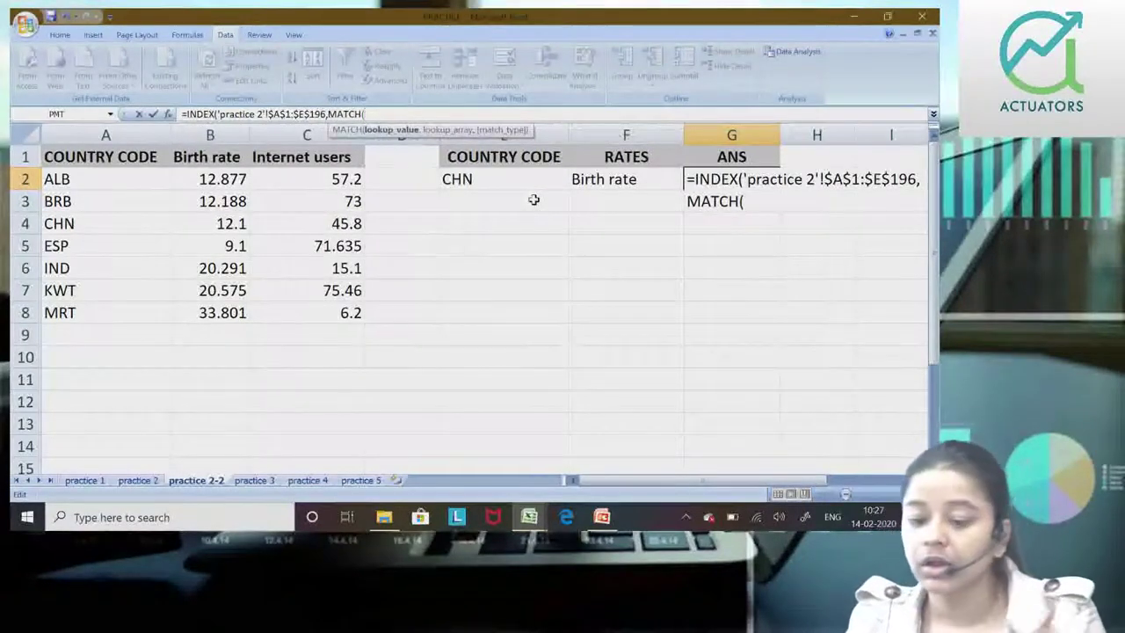
Make the first MATCH look up E2 in practice 2's column B1:B196.
click(470, 186)
text(,)
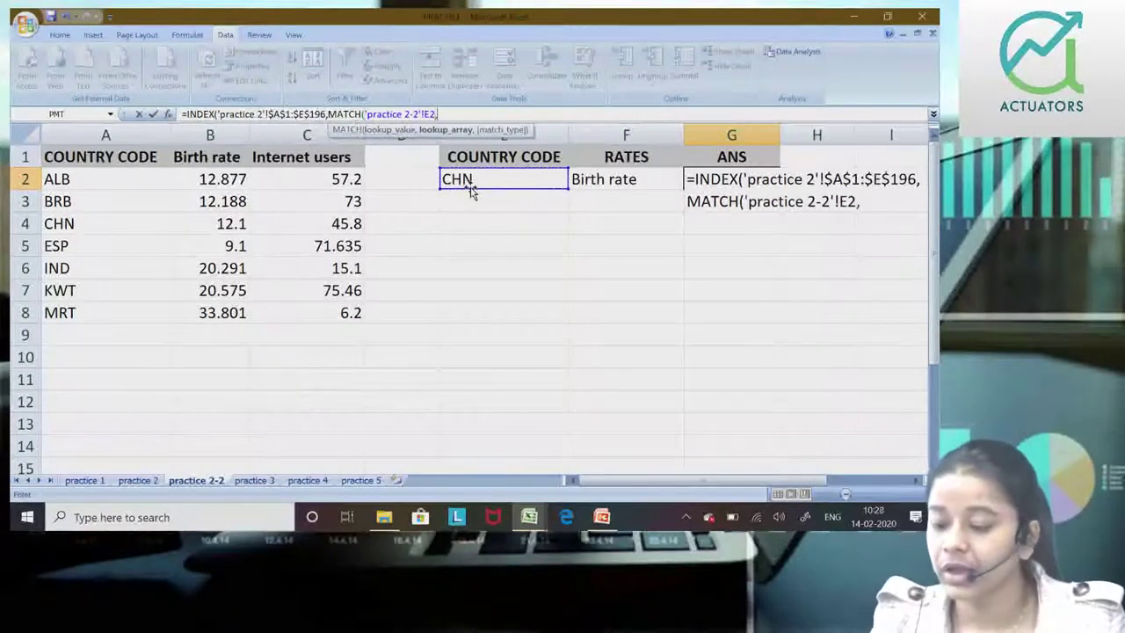
click(150, 483)
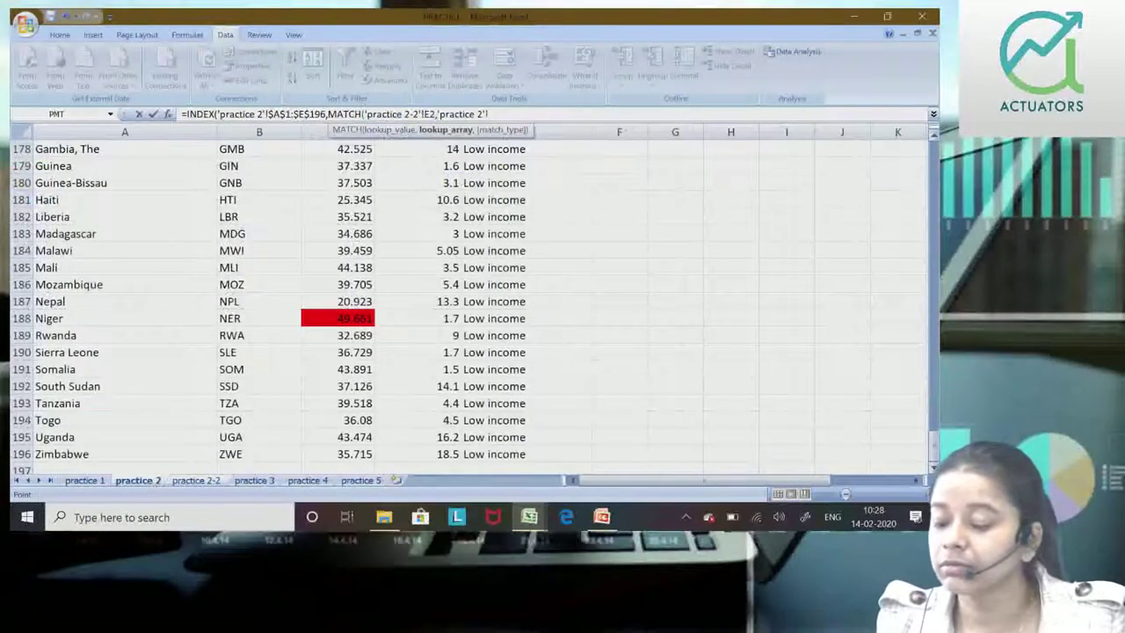
scroll(250, 167, up, 20)
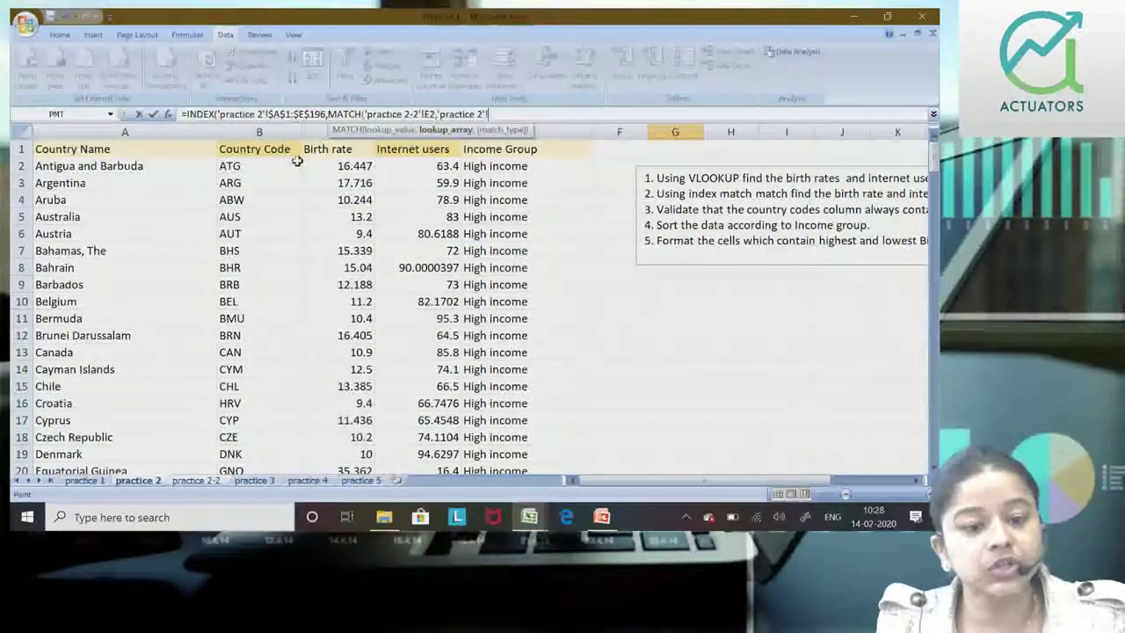
click(226, 149)
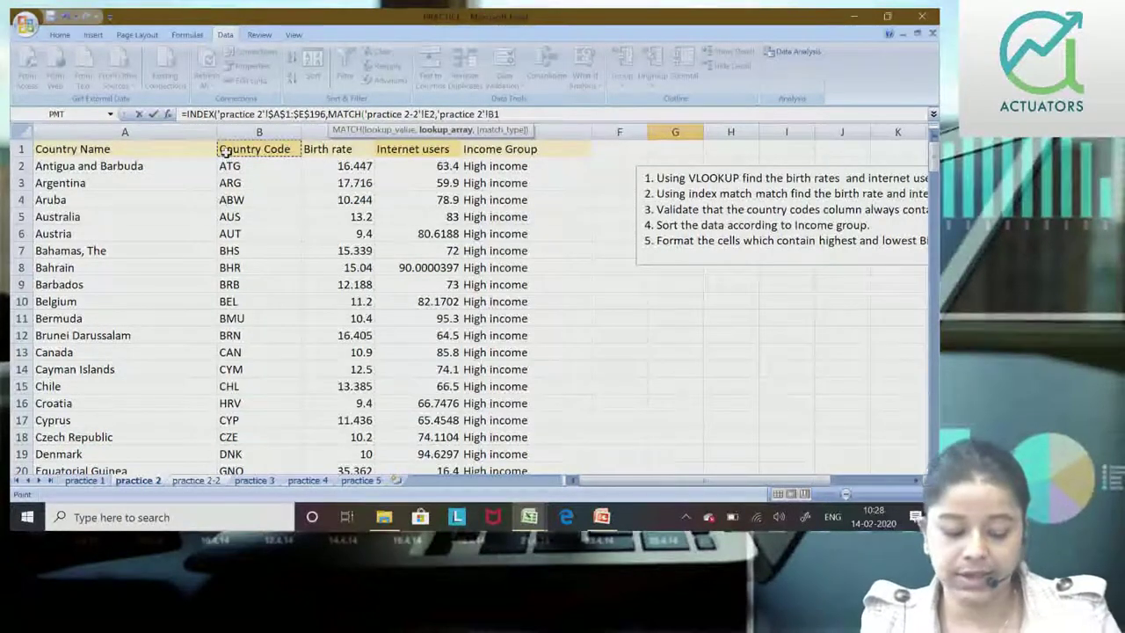
key(ctrl+shift+Down)
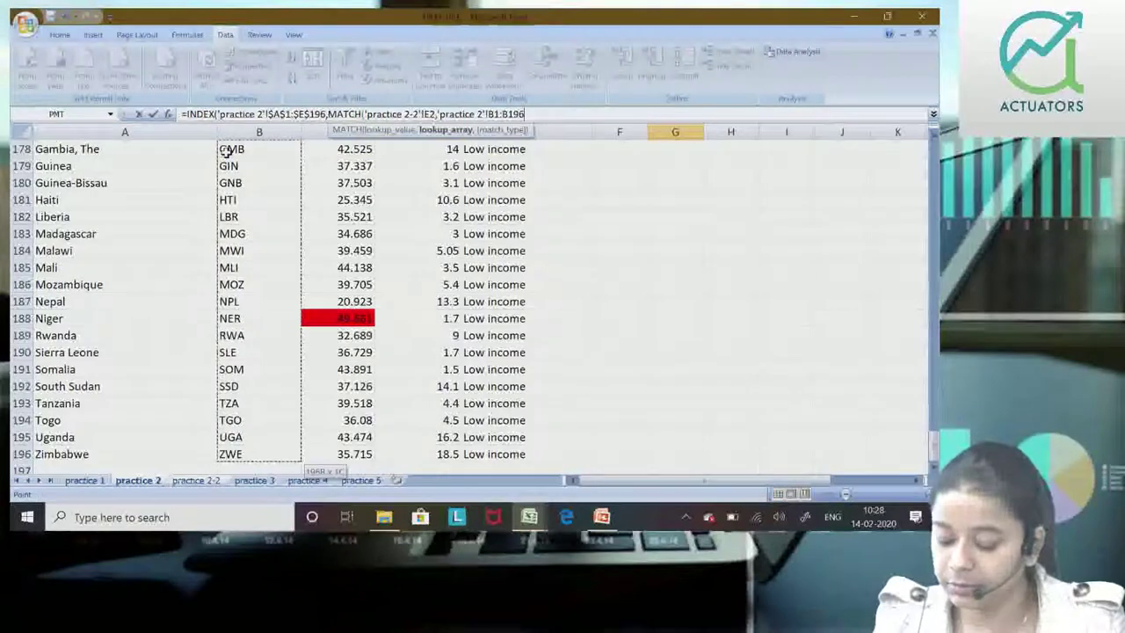
Set exact match (0), close the first MATCH and begin a second MATCH(.
text(,)
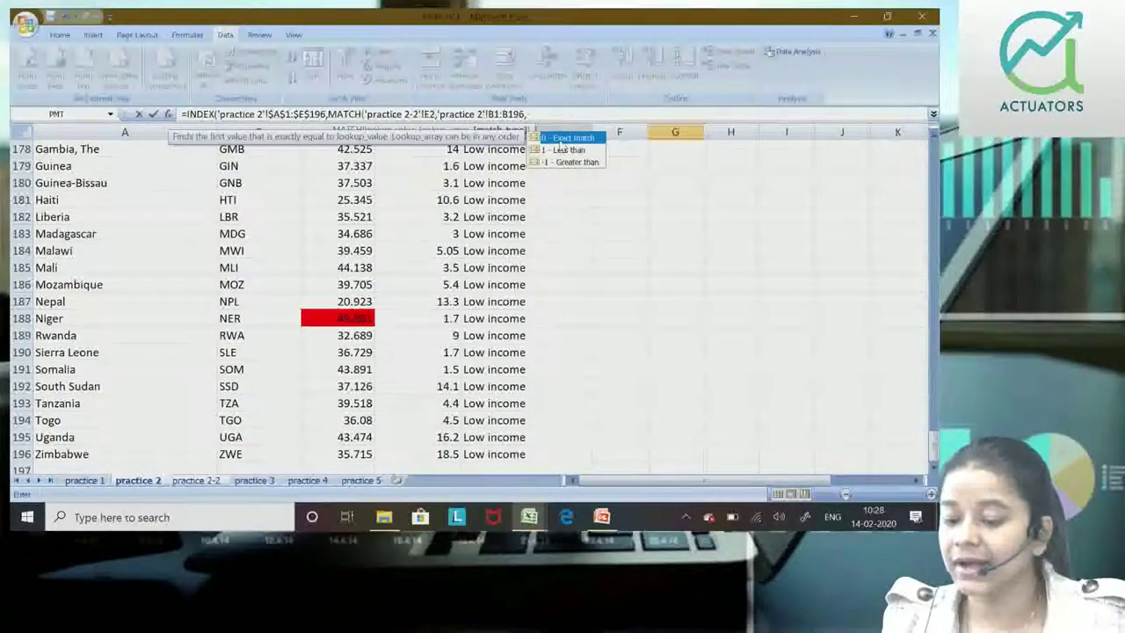
double_click(559, 139)
text())
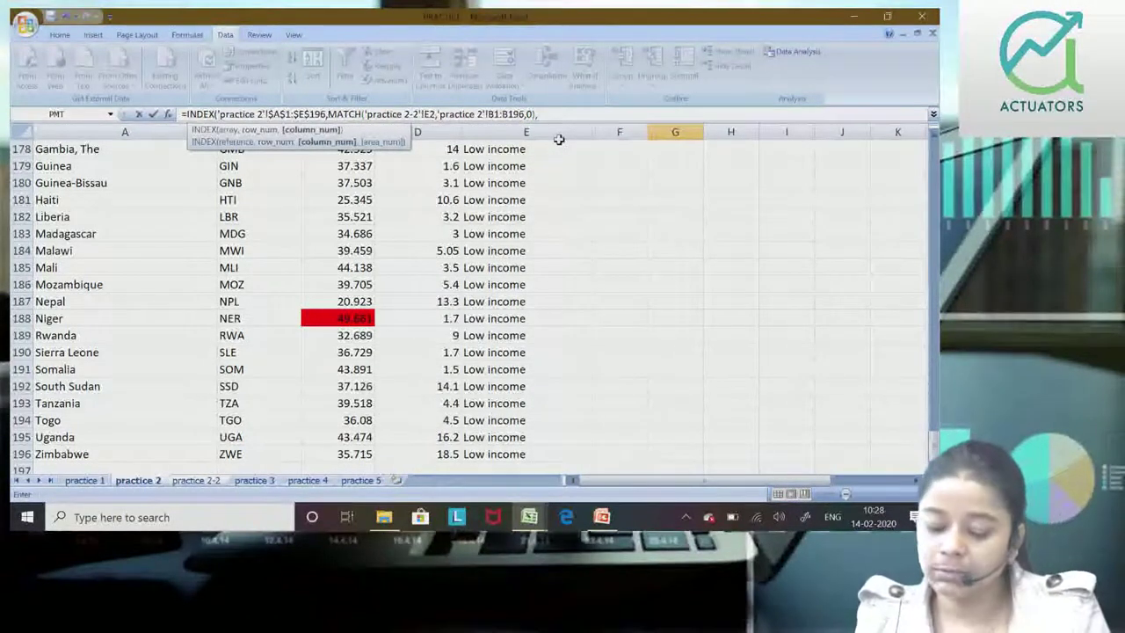
text(,MATCH()
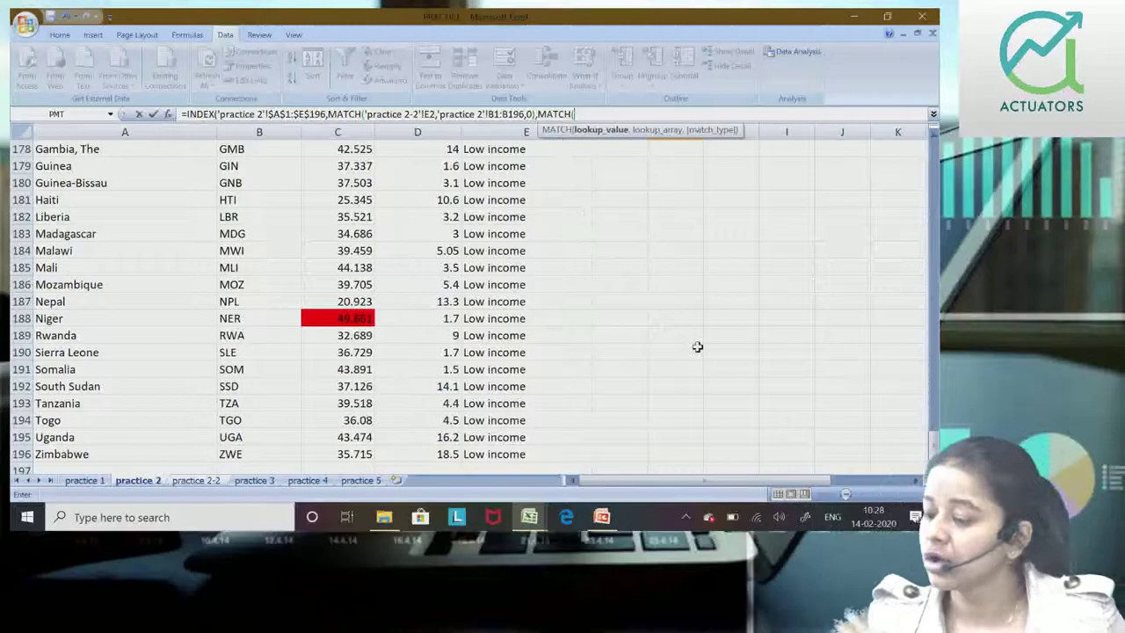
drag(933, 435, 933, 141)
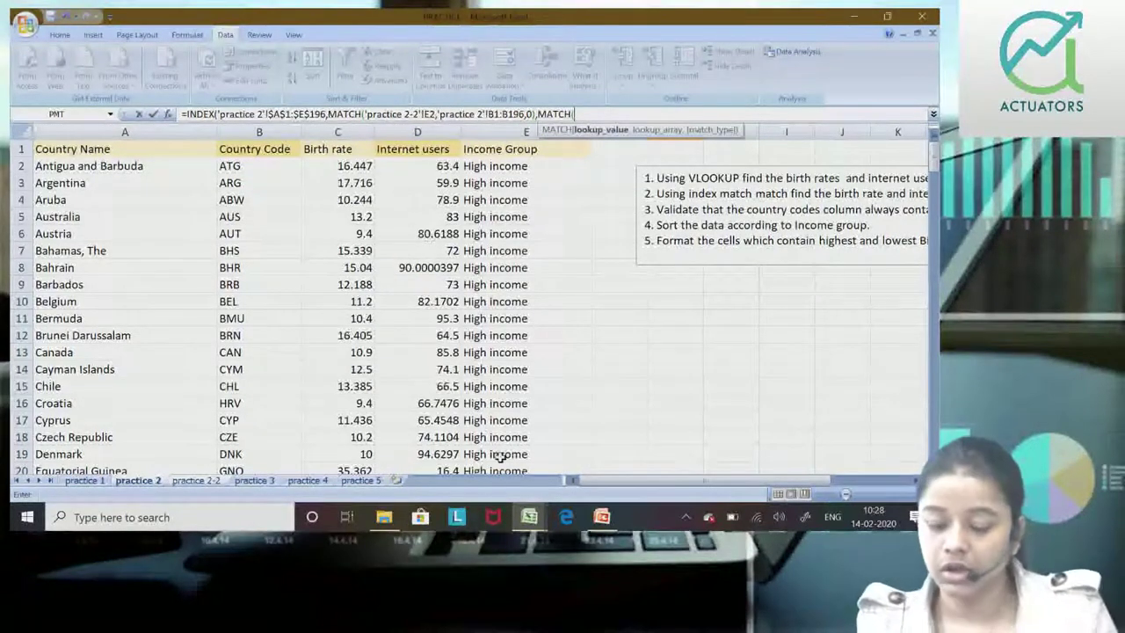
Use 'practice 2-2'!F2 as the second MATCH's lookup value, removing the stray comma.
click(197, 481)
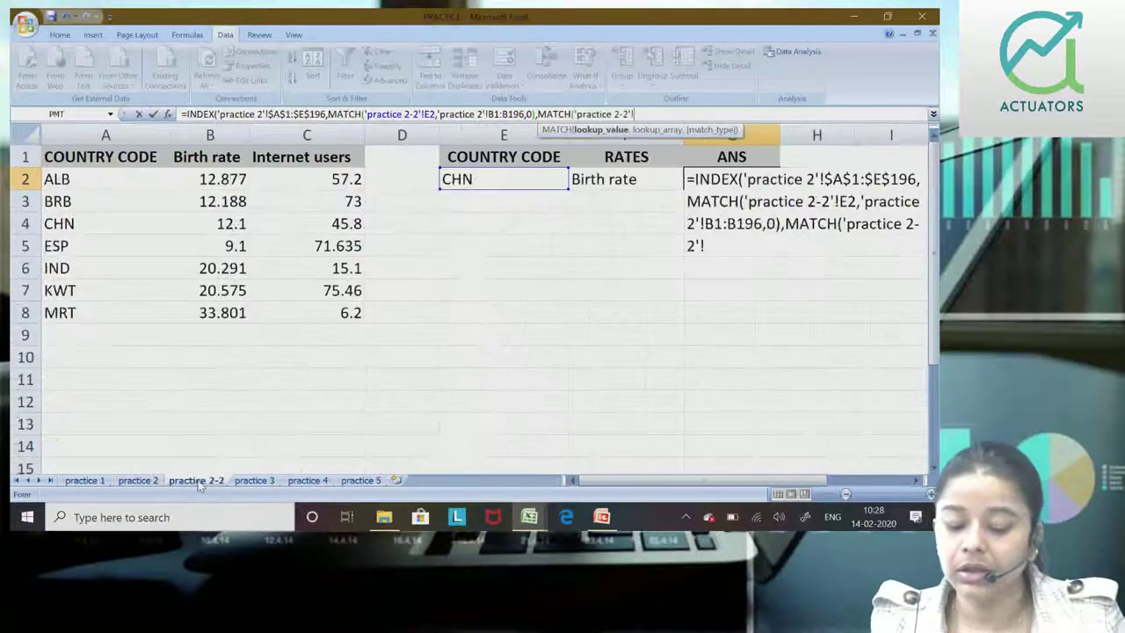
click(618, 179)
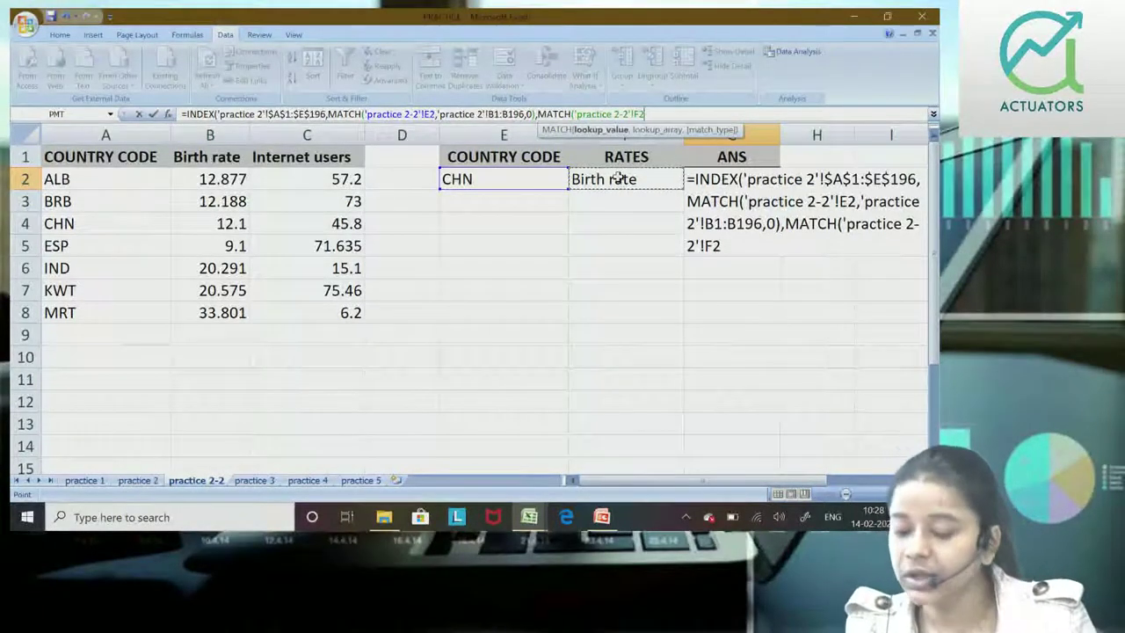
text(,)
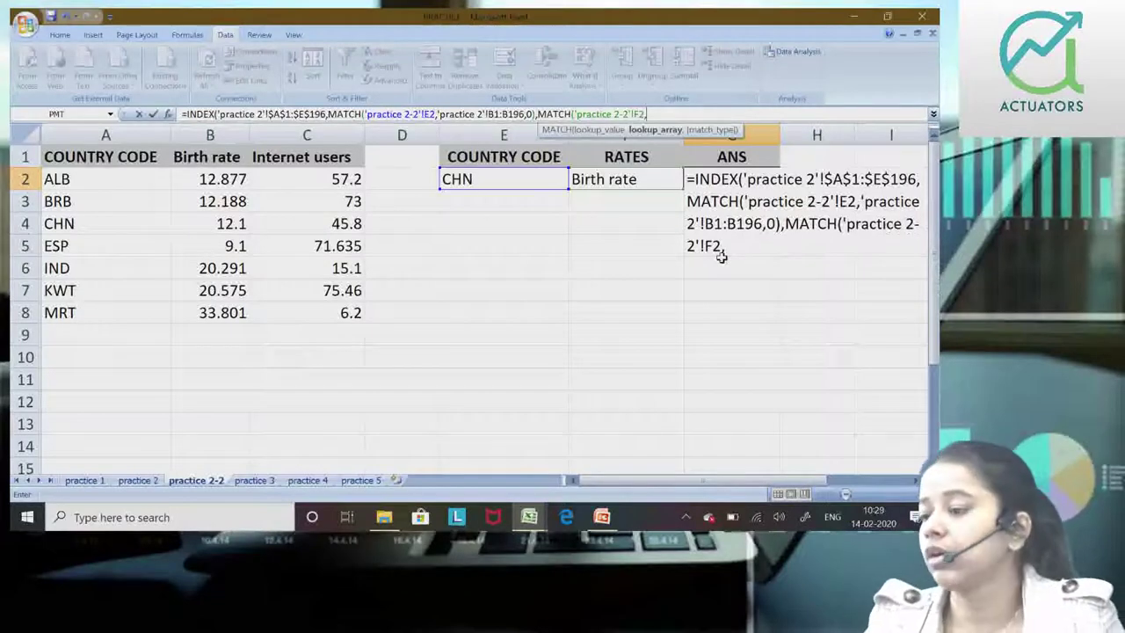
key(BackSpace)
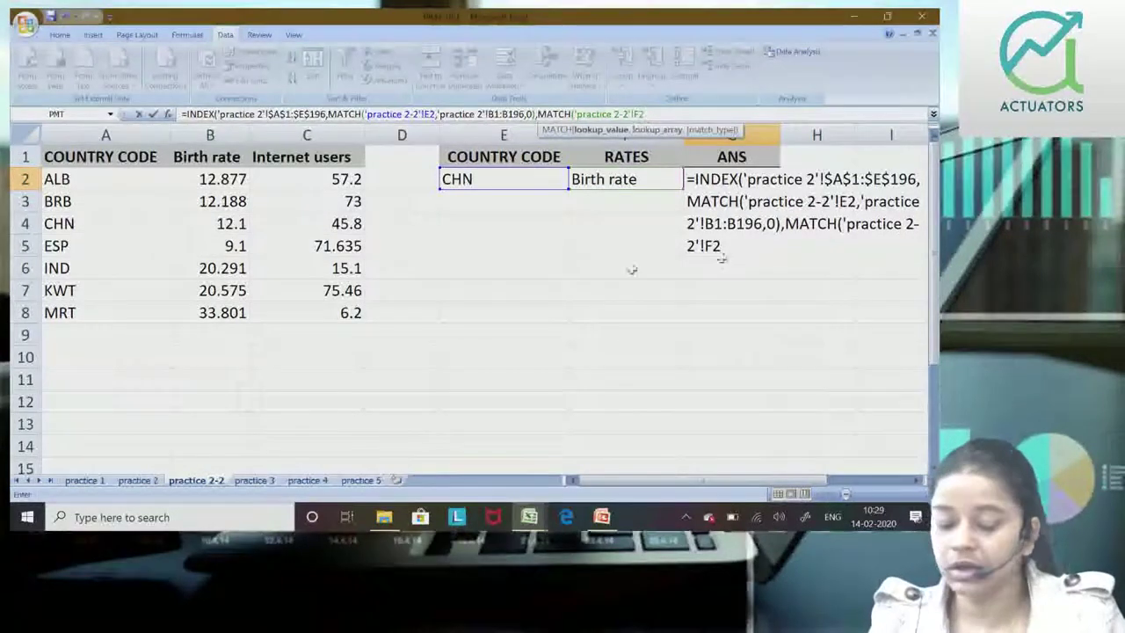
Dismiss the missing-parenthesis warning and correct the mistyped sheet name in the formula.
key(Return)
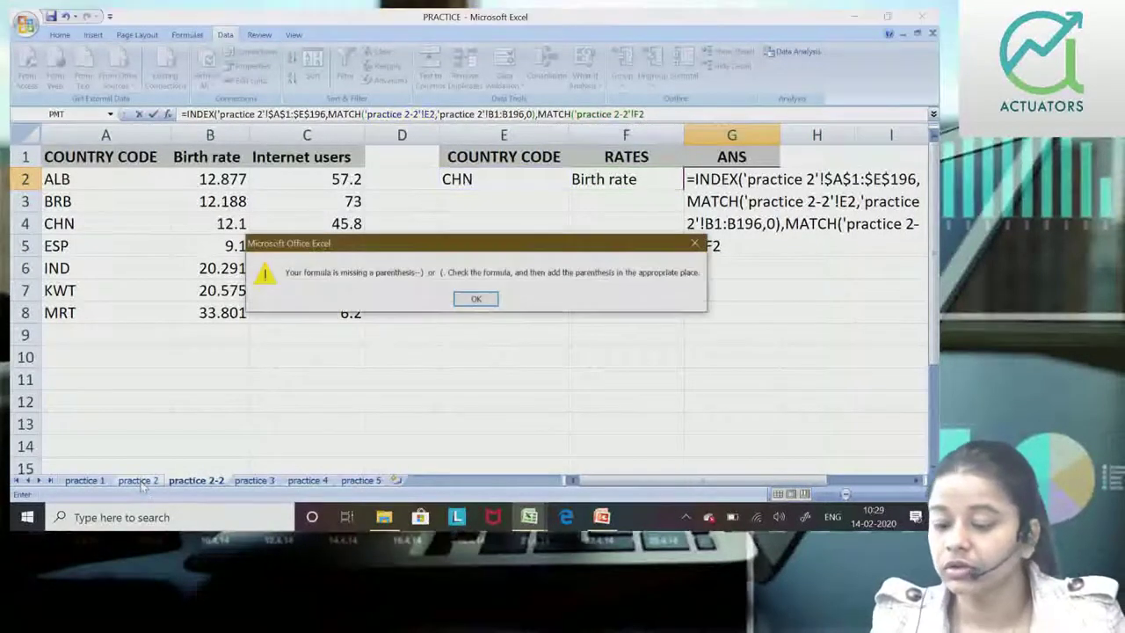
click(695, 243)
text(2-2'!)
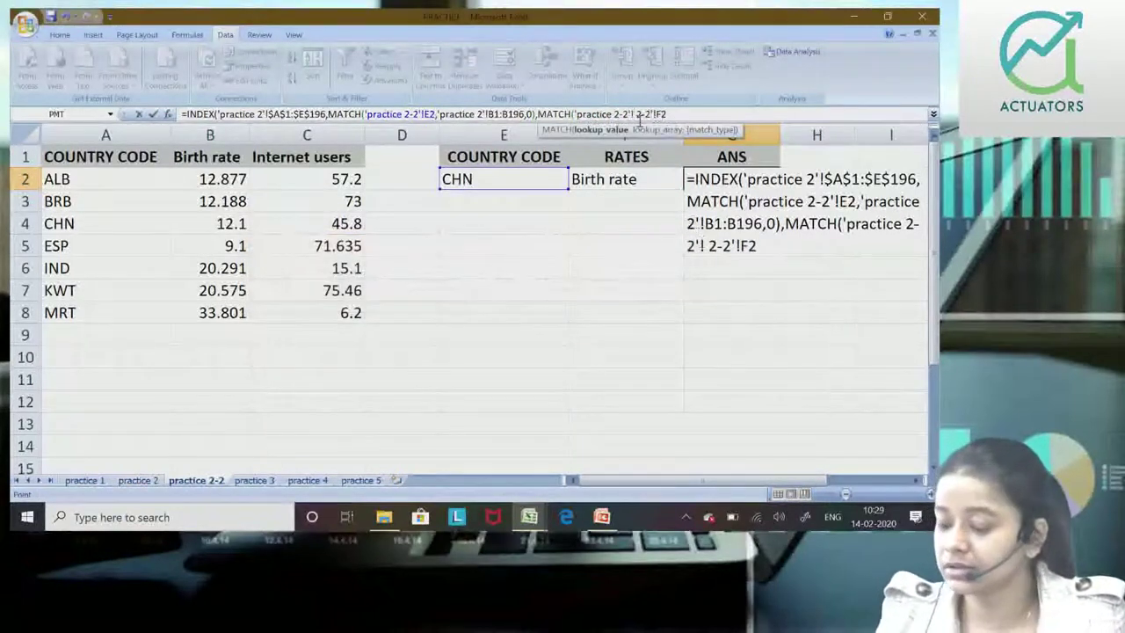
key(BackSpace)
key(BackSpace)
key(BackSpace)
key(BackSpace)
key(BackSpace)
key(BackSpace)
key(BackSpace)
key(BackSpace)
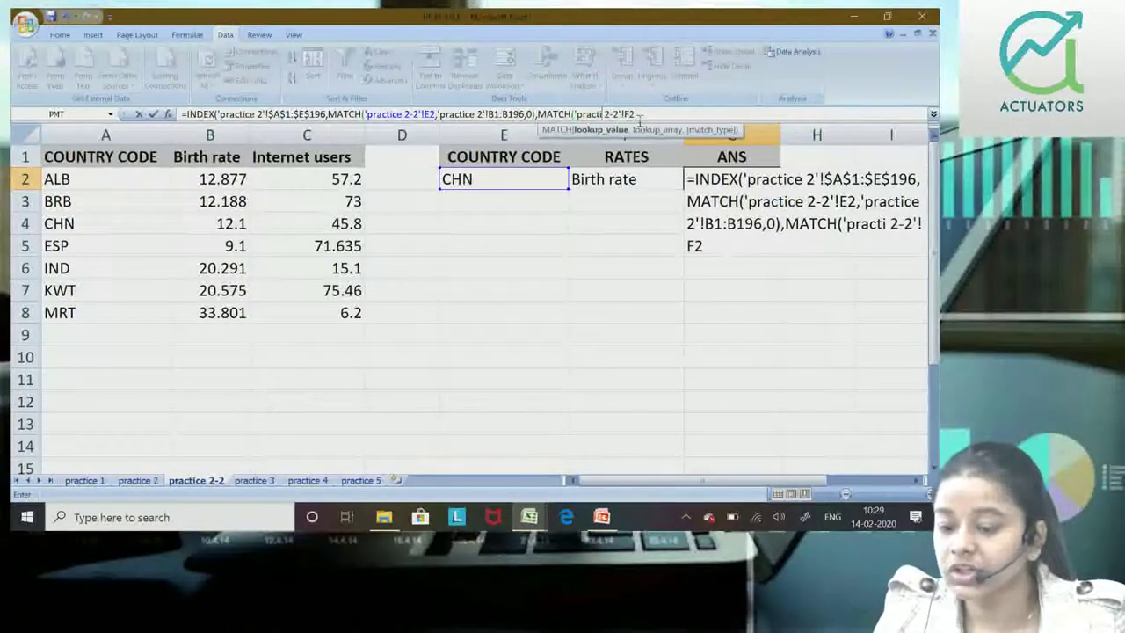
text(CE)
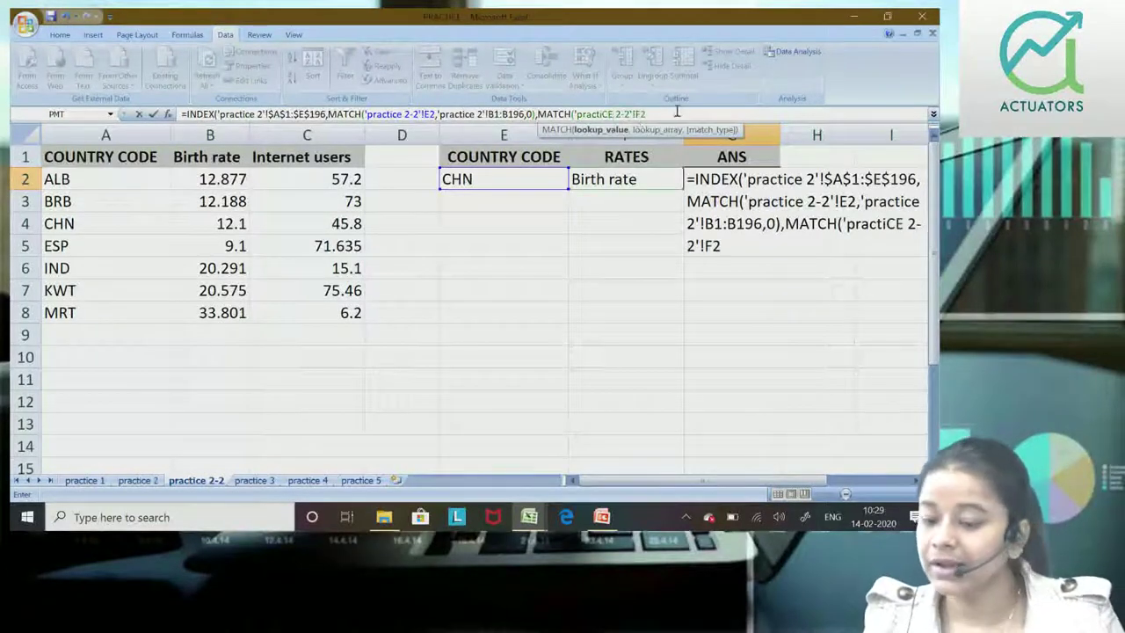
key(BackSpace)
key(BackSpace)
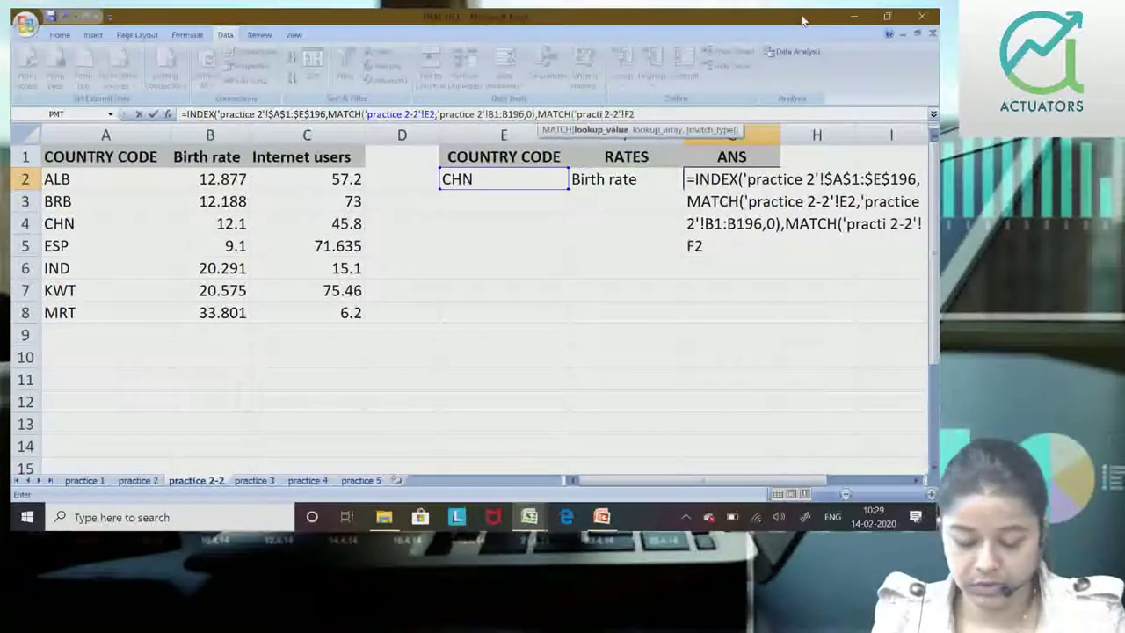
text(ce)
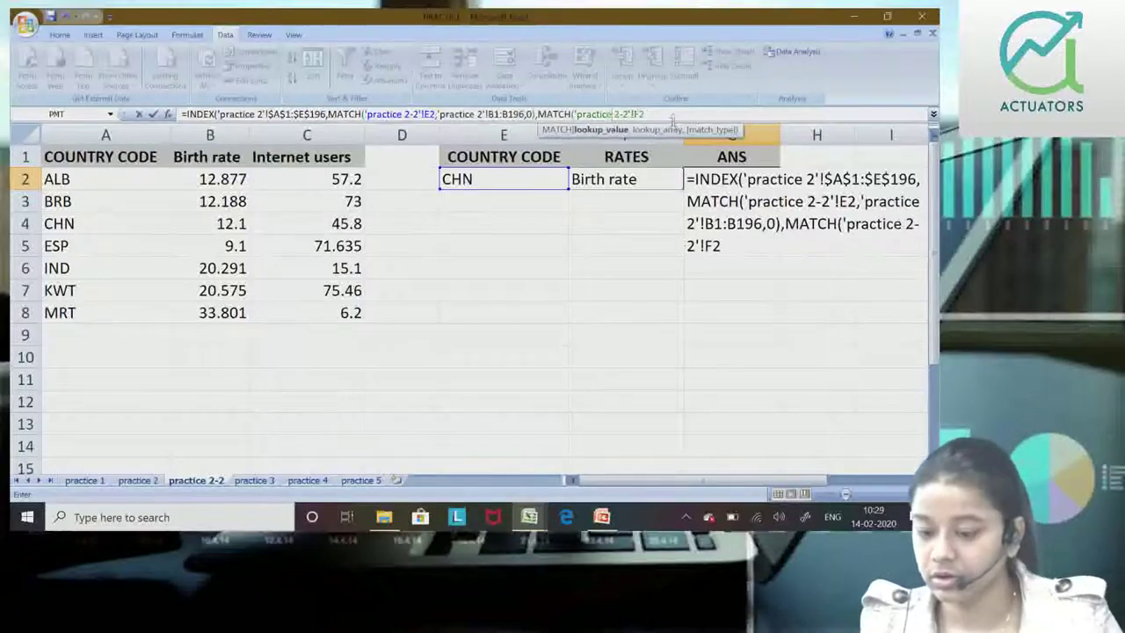
Finish the second MATCH with 'practice 2'!A1:E1 and 0, closing the formula to return 12.1.
click(660, 113)
text(,)
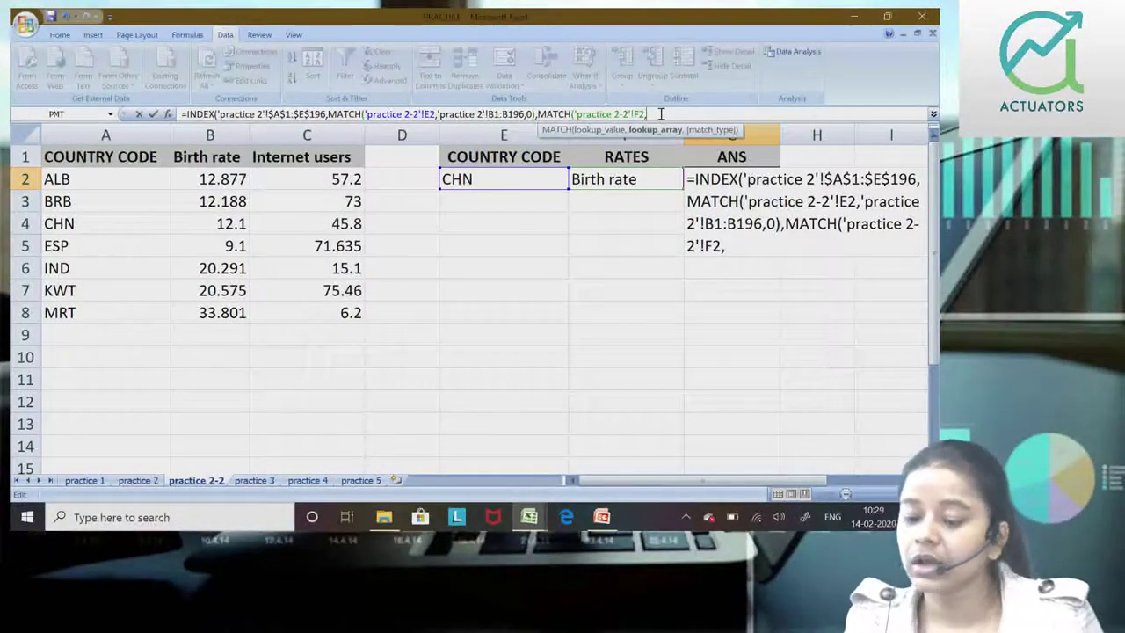
click(138, 479)
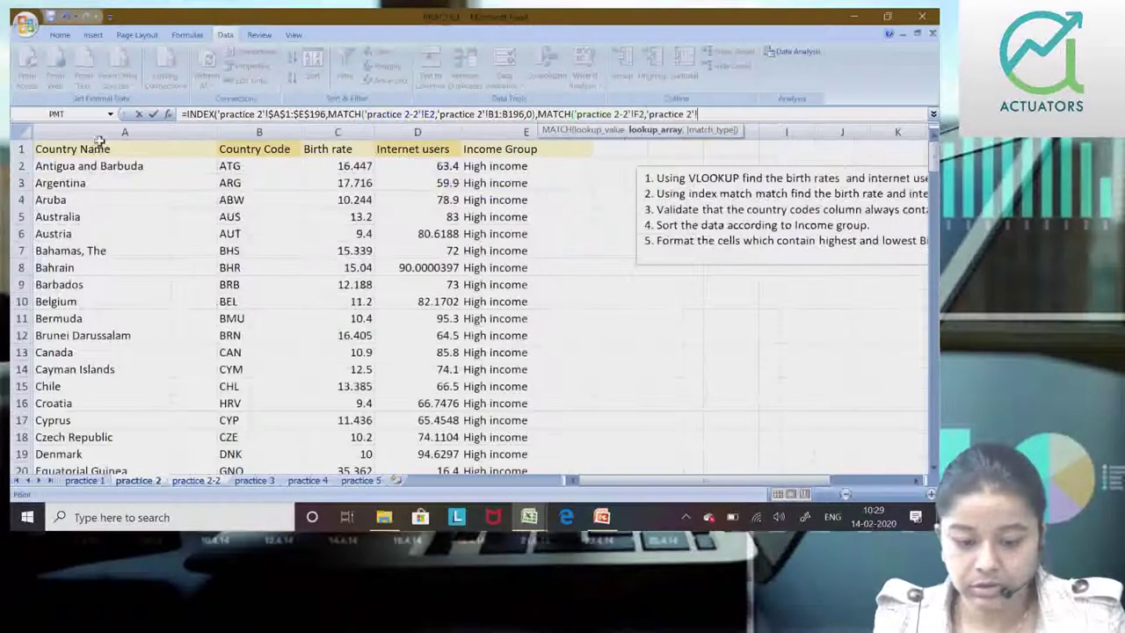
drag(99, 143, 510, 151)
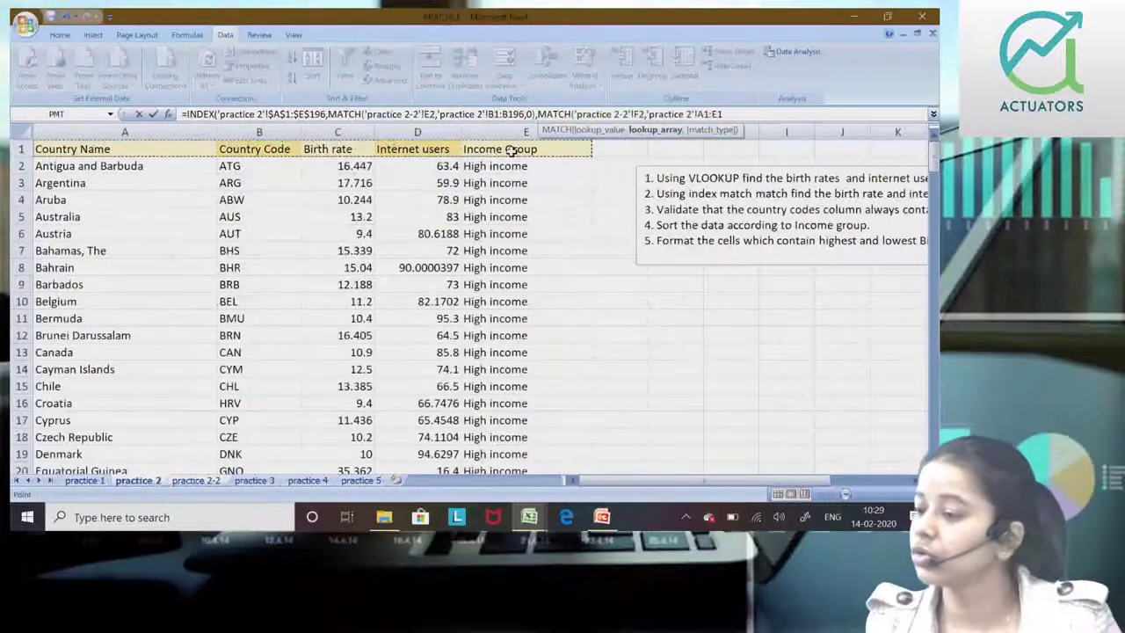
text(,0)
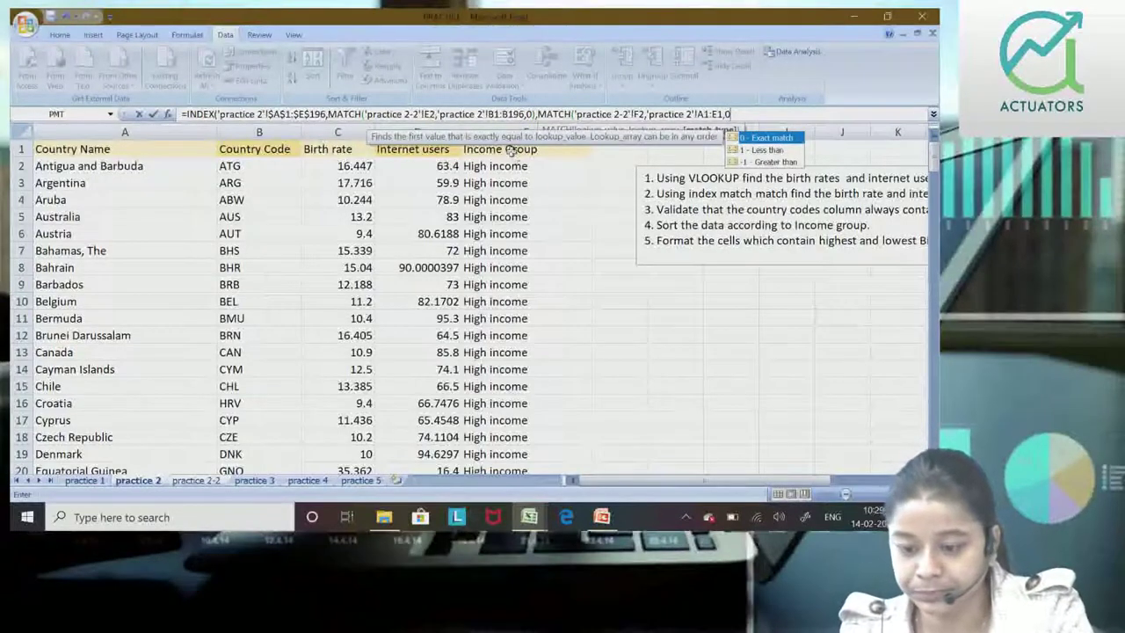
text()))
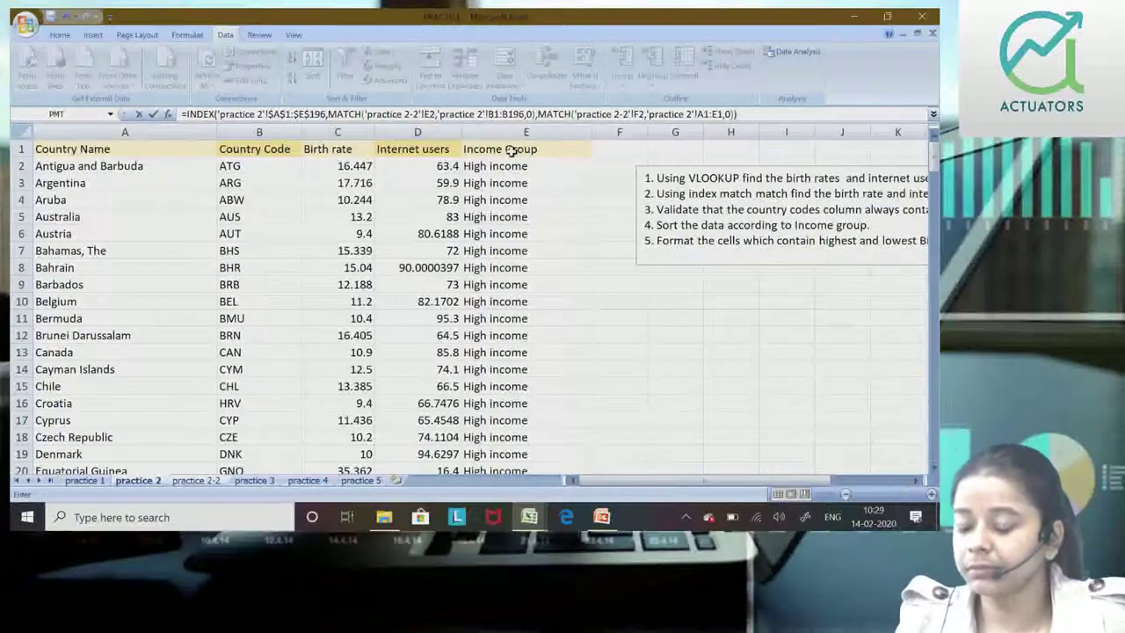
key(Return)
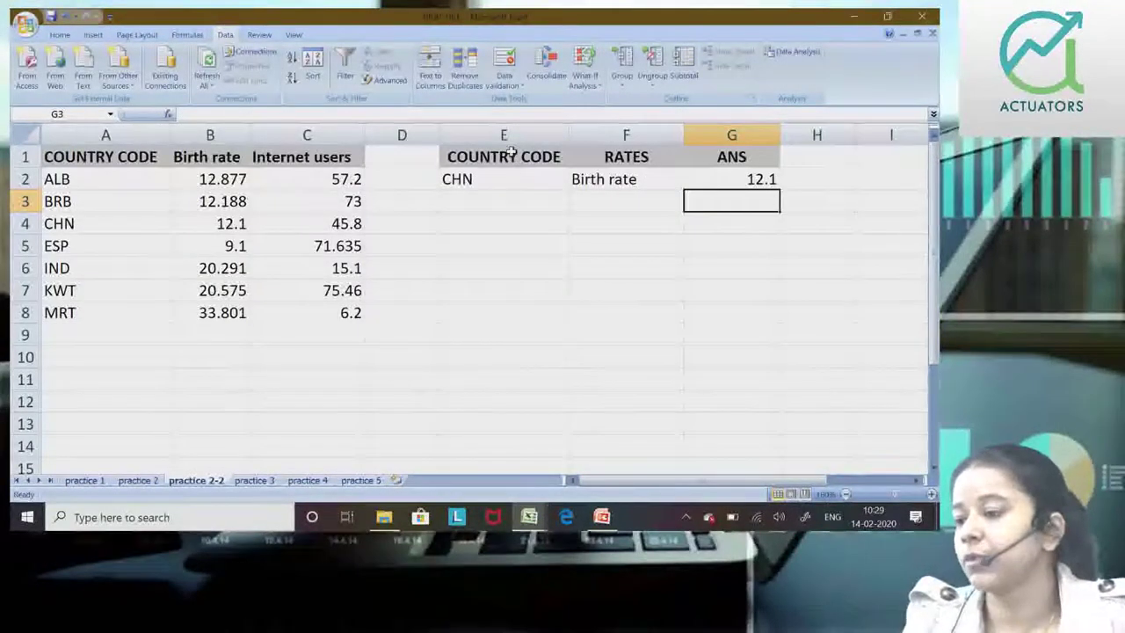
Switch F2 to Internet users and E2 to IND.
click(649, 181)
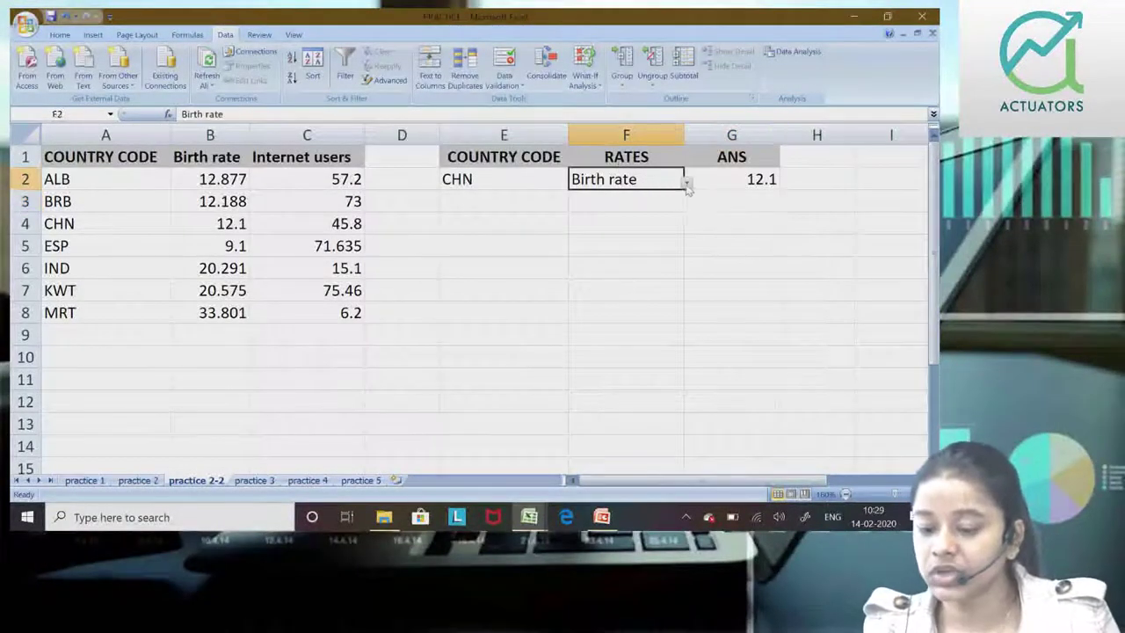
click(686, 183)
click(669, 212)
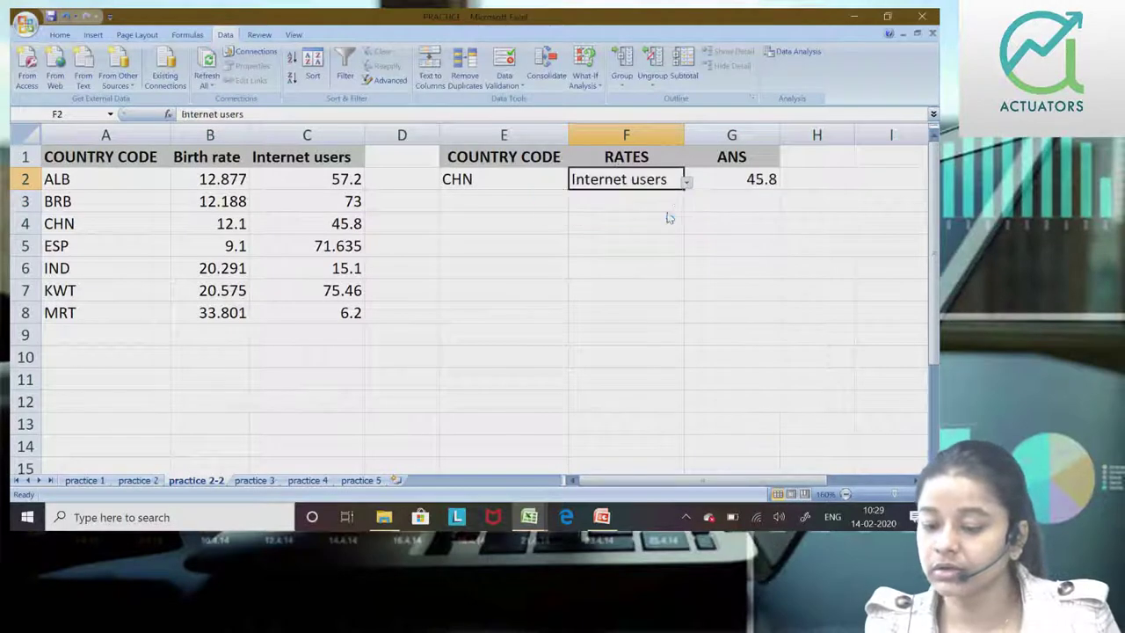
click(531, 188)
click(572, 182)
click(559, 252)
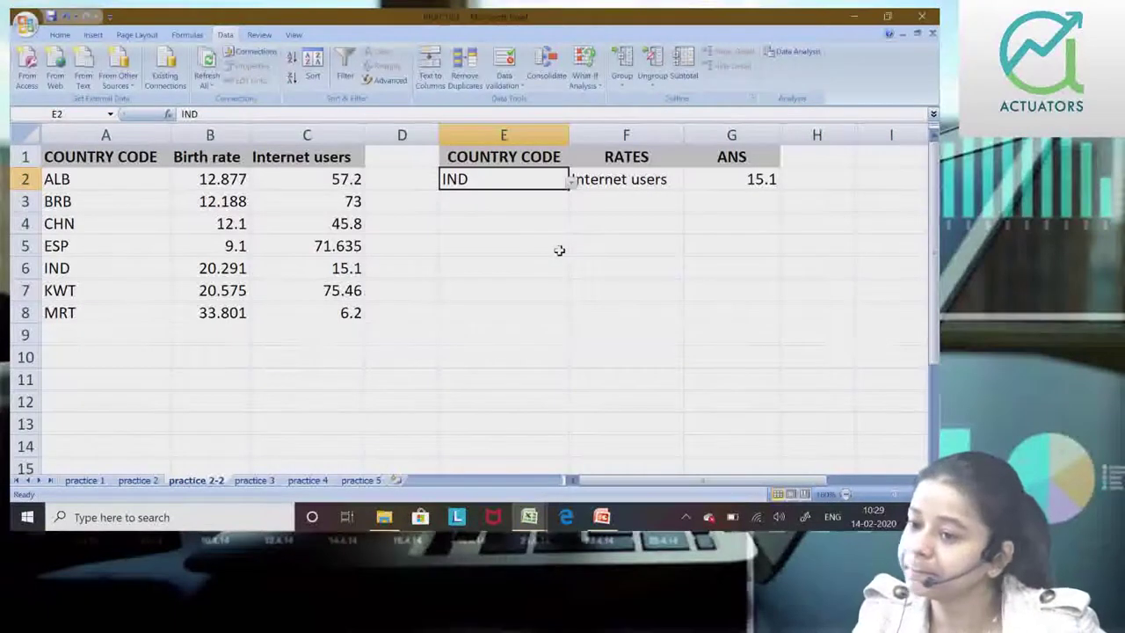
Review G2's formula, now returning 15.1, and return to the practice 2 sheet.
double_click(702, 178)
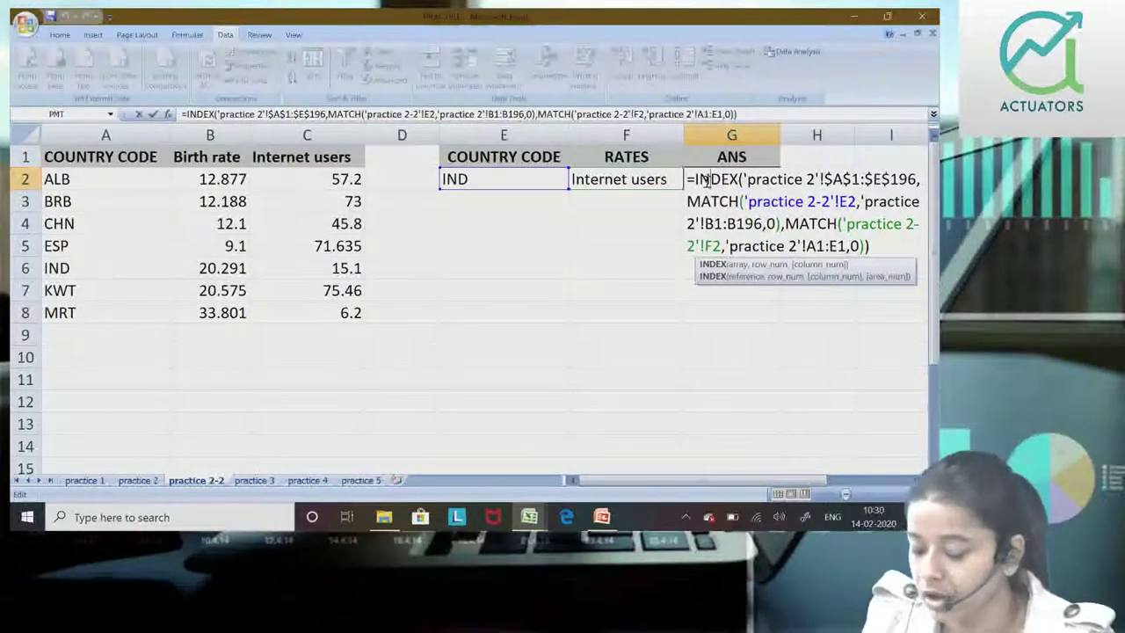
key(Return)
click(138, 480)
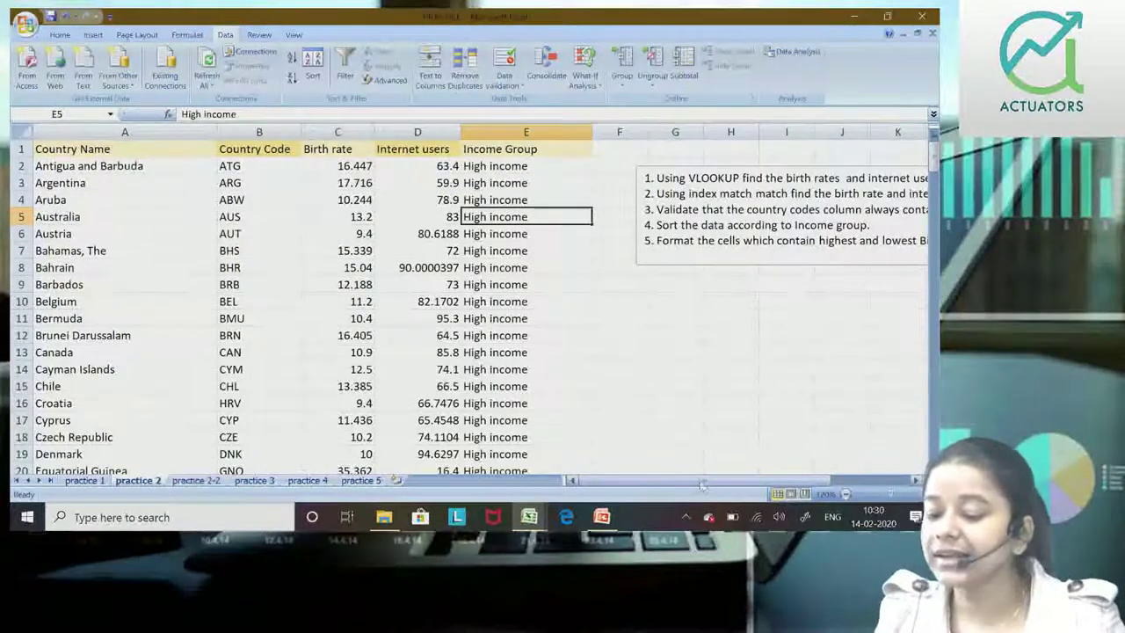
Select all country codes B2:B196 on the practice 2 sheet.
drag(703, 486, 736, 483)
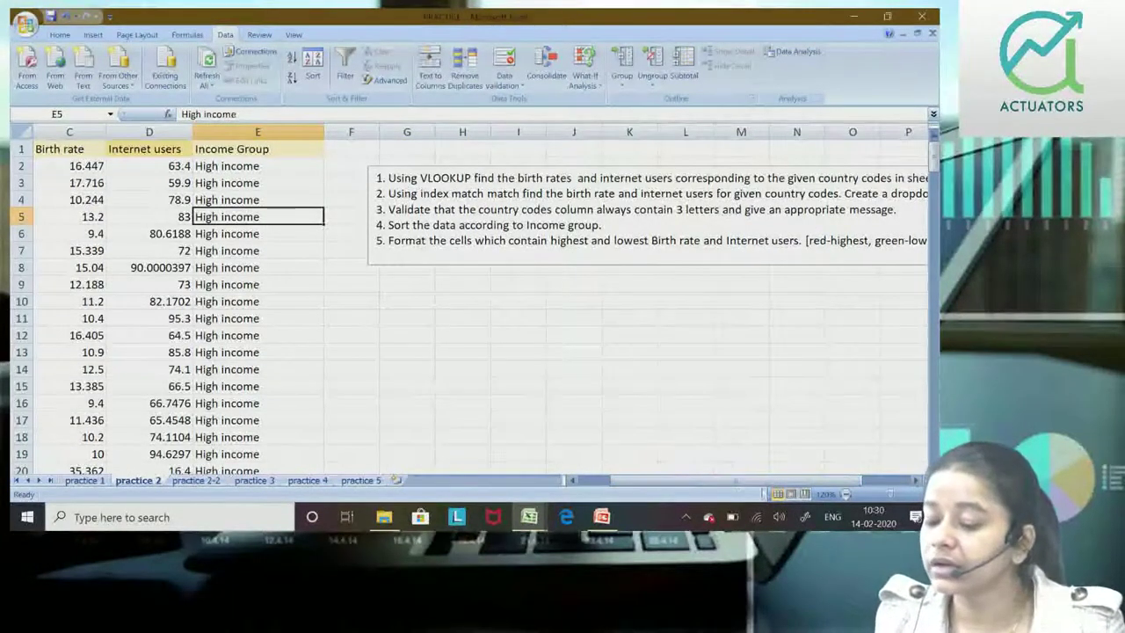
drag(756, 480, 723, 481)
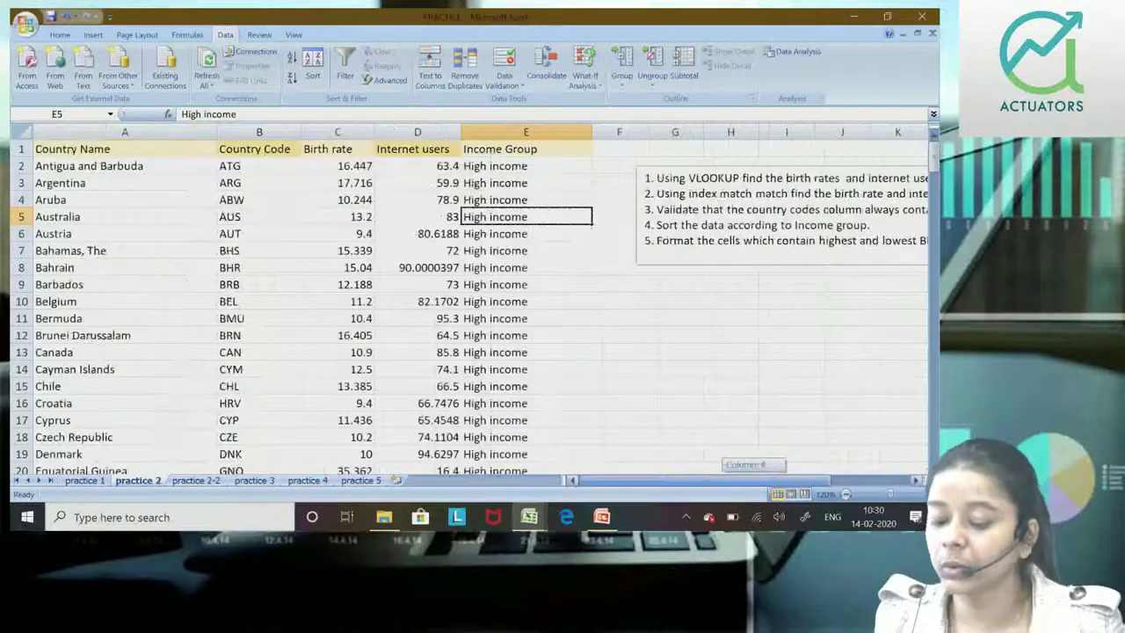
click(277, 163)
click(268, 284)
drag(268, 151, 266, 405)
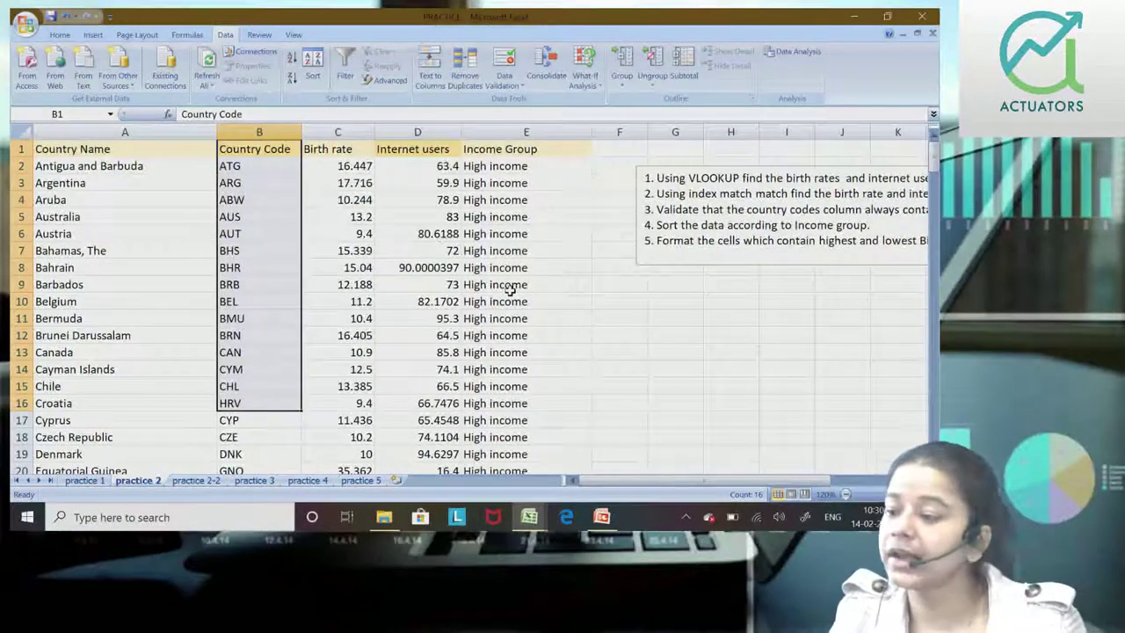
click(511, 285)
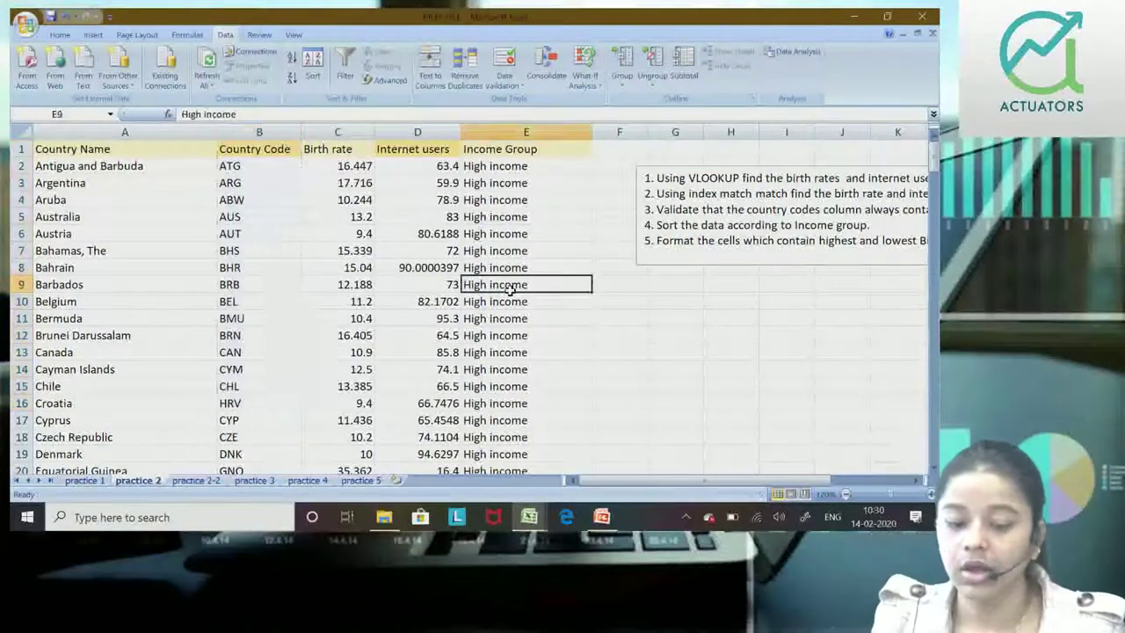
click(265, 165)
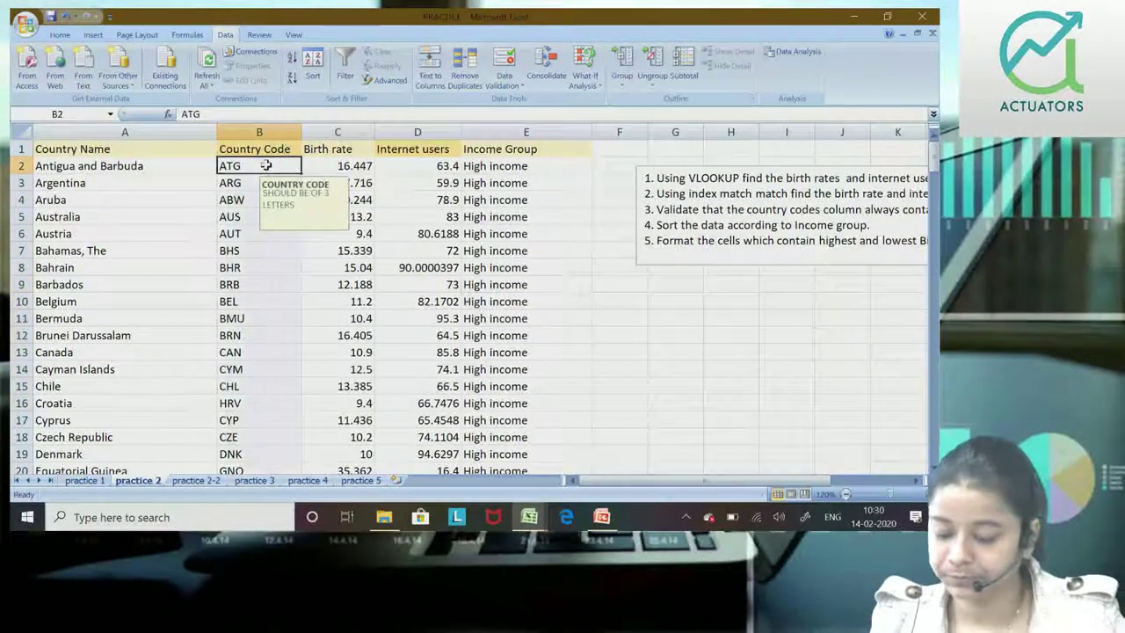
key(ctrl+shift+Down)
drag(933, 444, 933, 145)
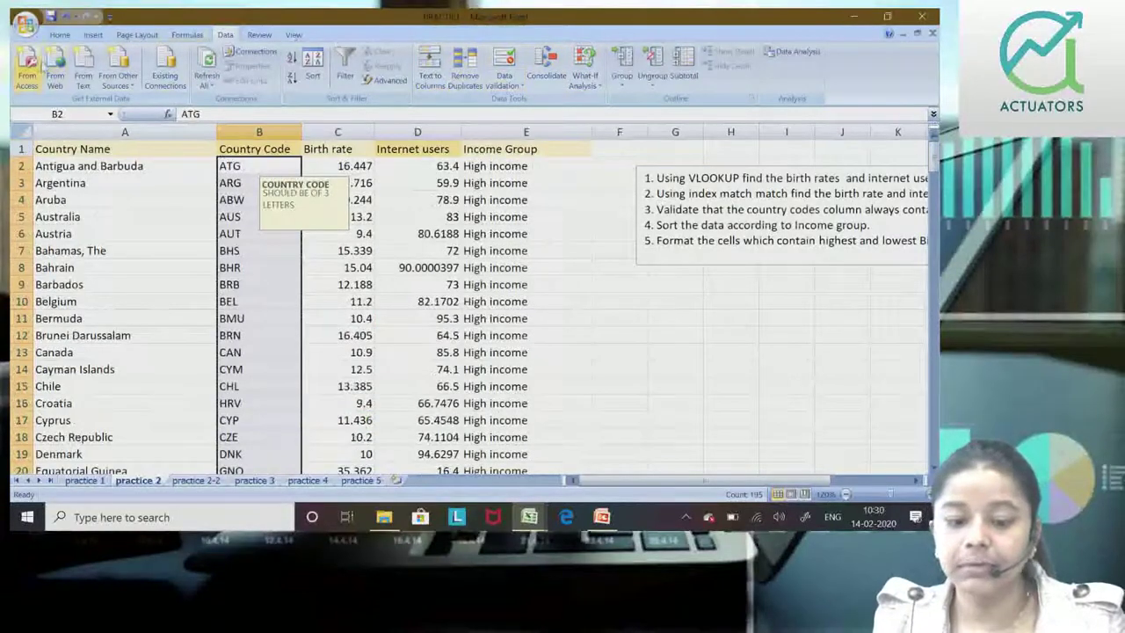
Set the country code validation to allow Text length equal to 3.
click(514, 85)
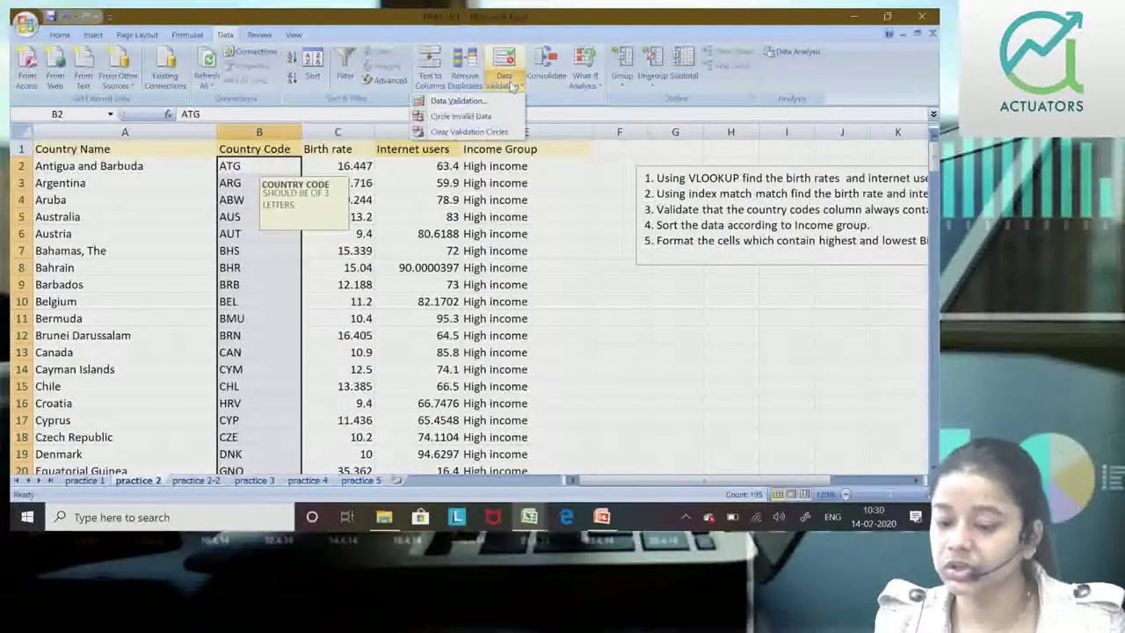
click(430, 105)
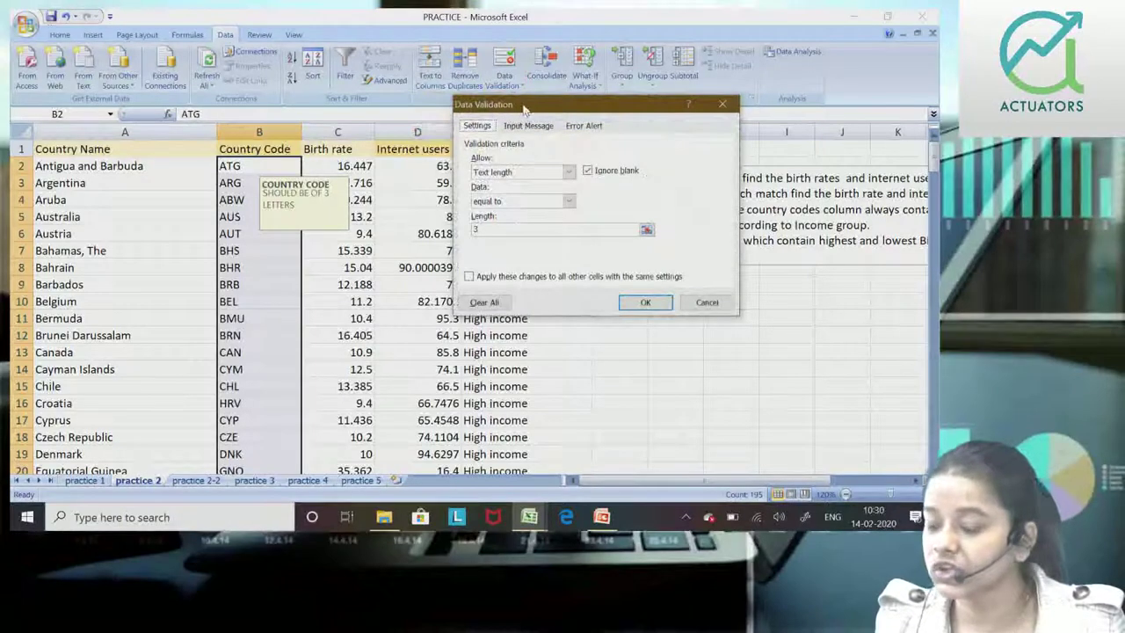
drag(525, 107, 426, 74)
click(470, 138)
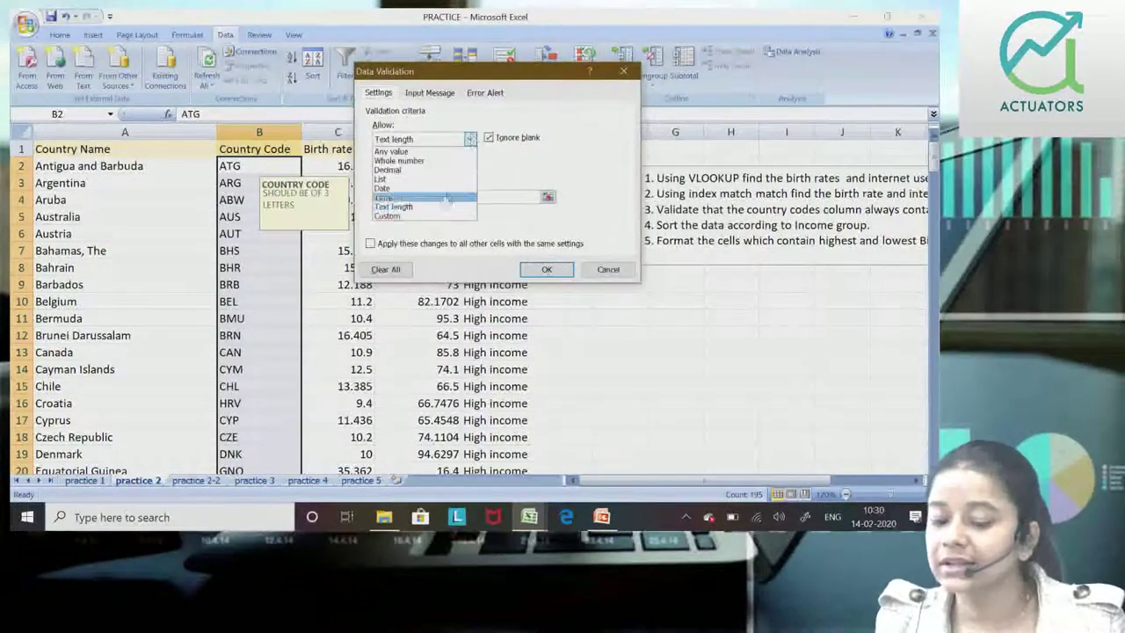
click(400, 206)
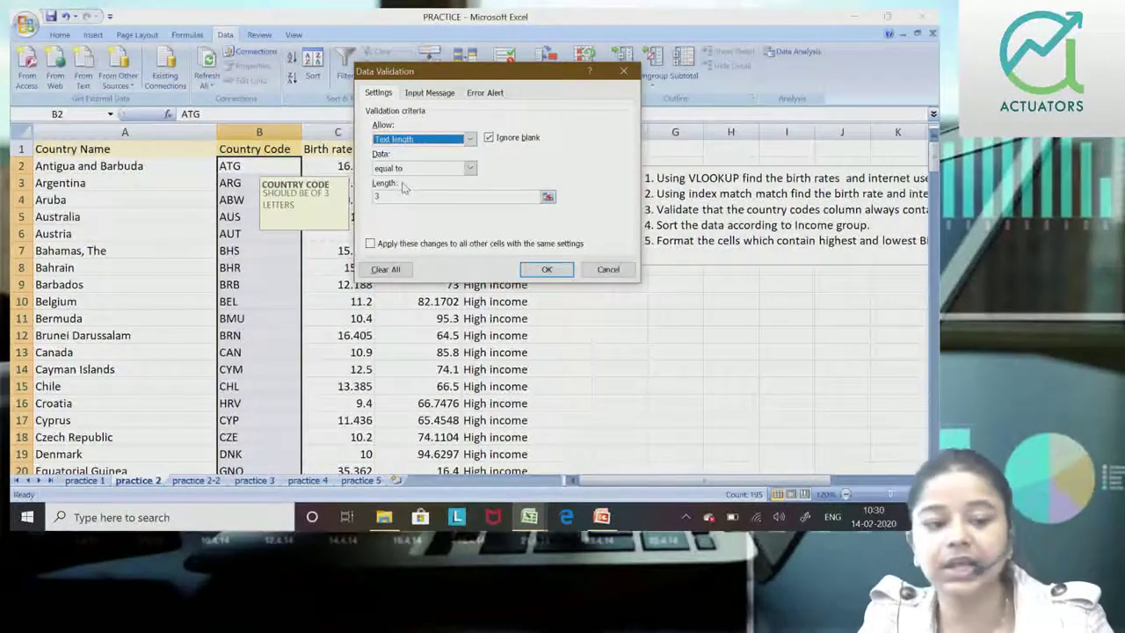
Add the COUNTRY CODE input message and a Stop alert titled 'error', then apply the rule.
click(430, 93)
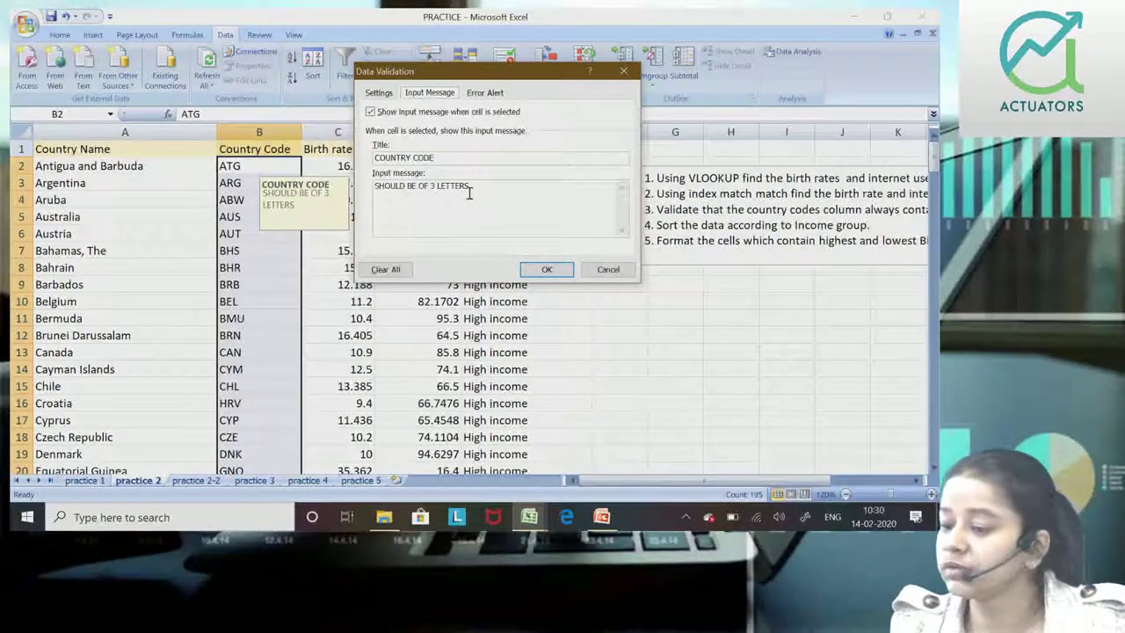
click(479, 93)
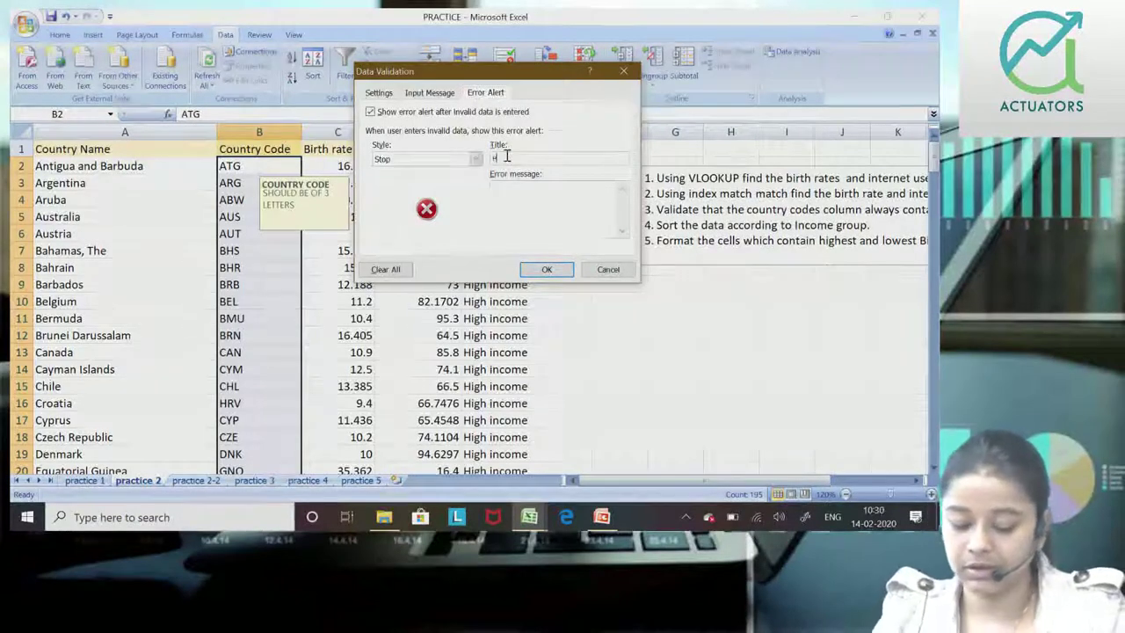
text(error)
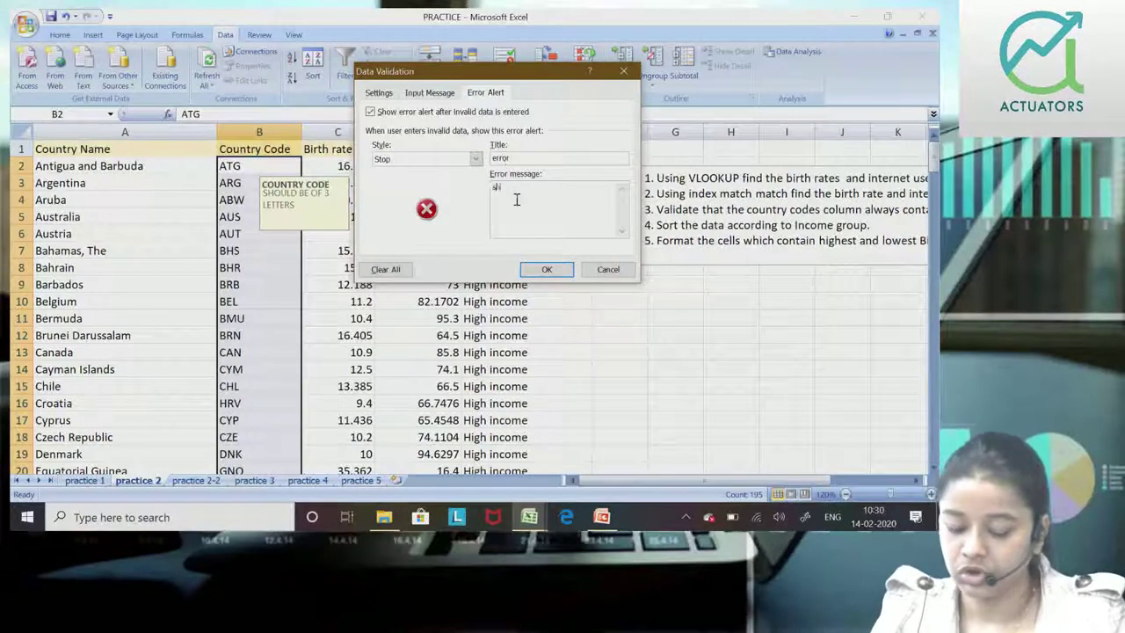
text(ould be of 3 letters)
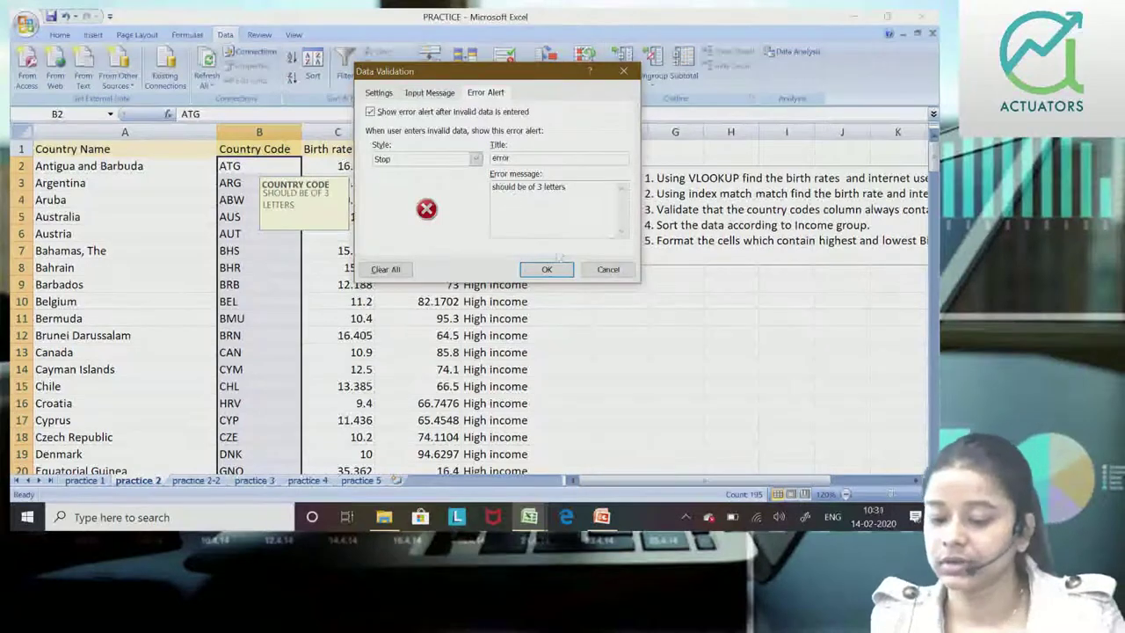
click(547, 269)
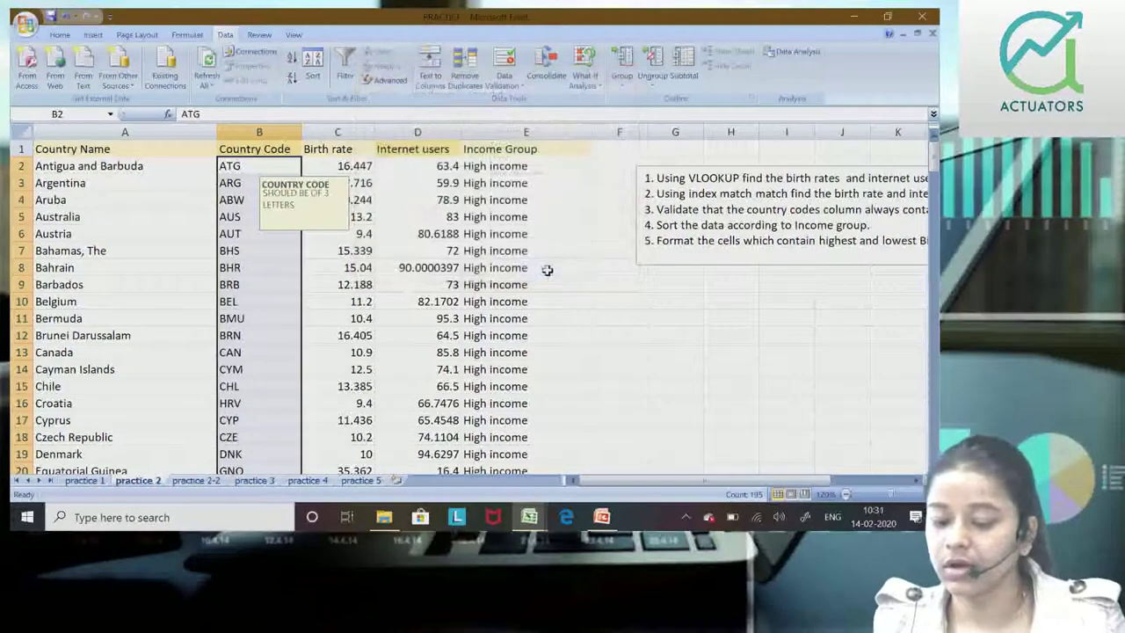
click(275, 239)
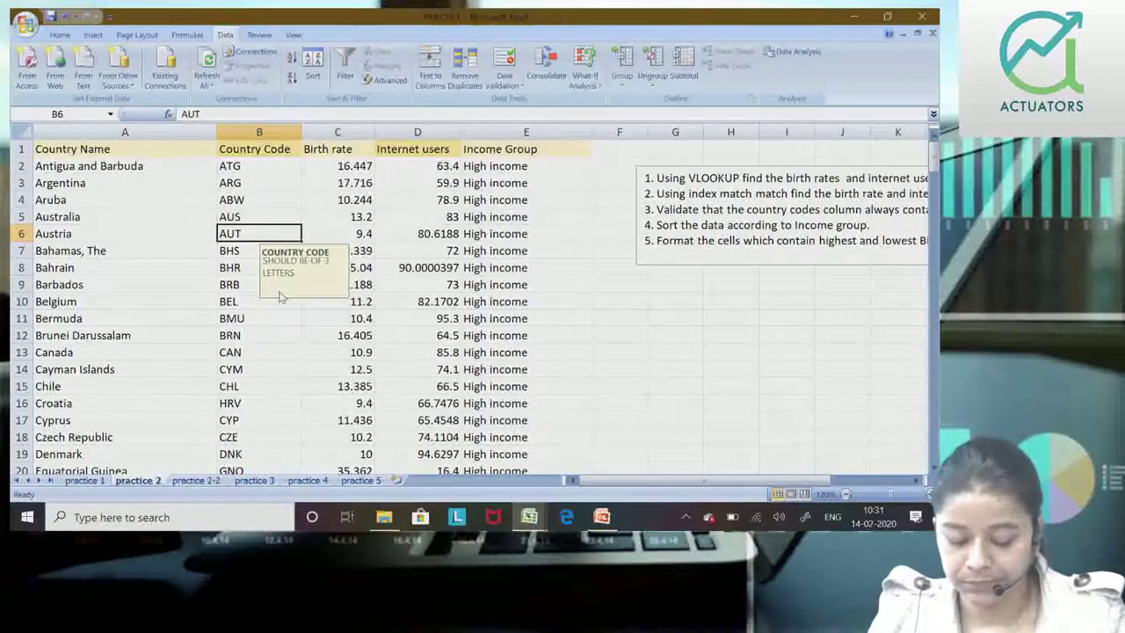
text(AUS)
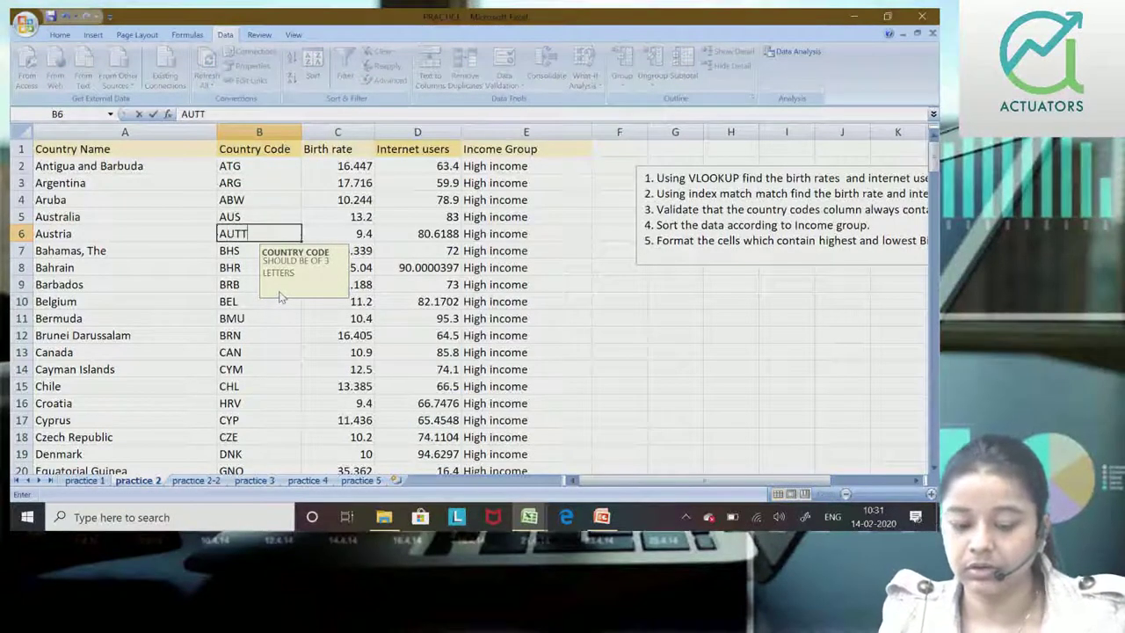
key(Return)
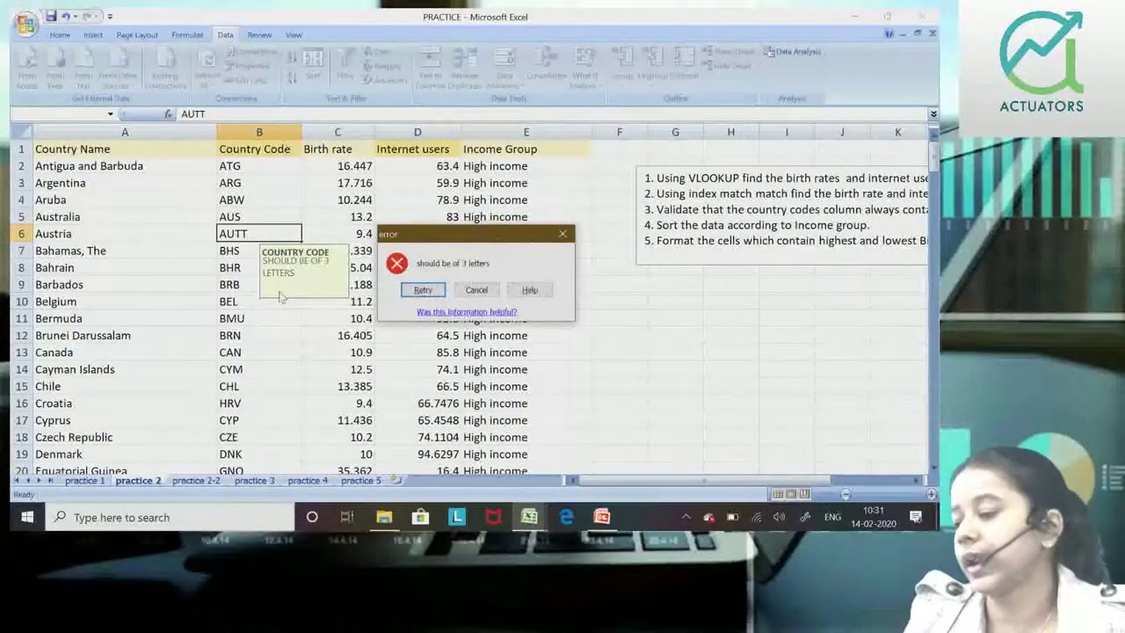
click(476, 289)
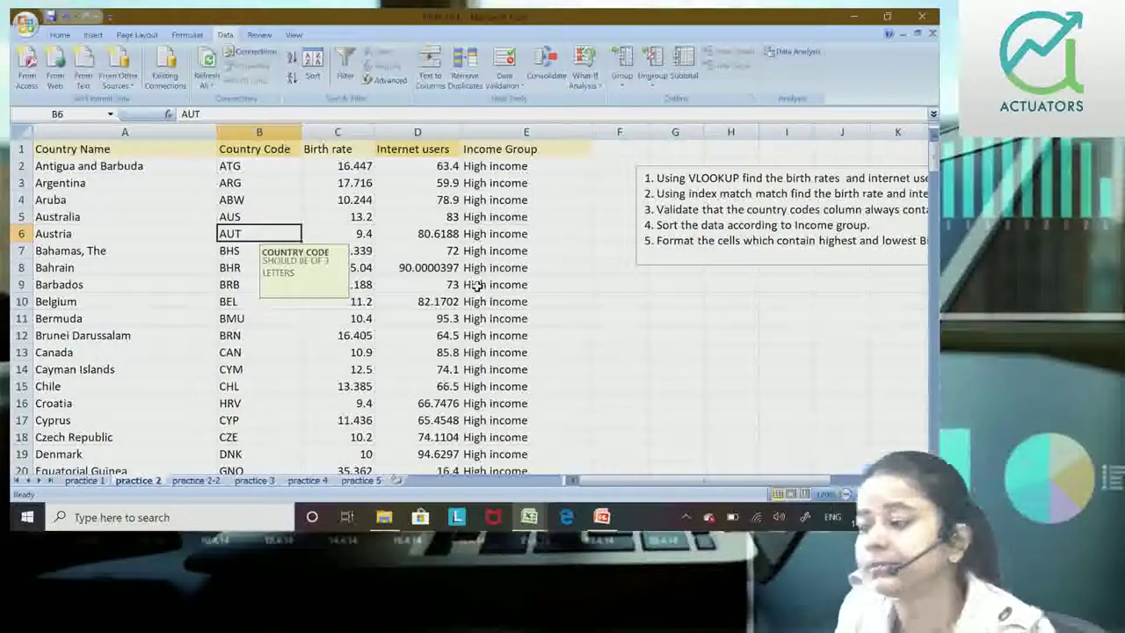
click(824, 294)
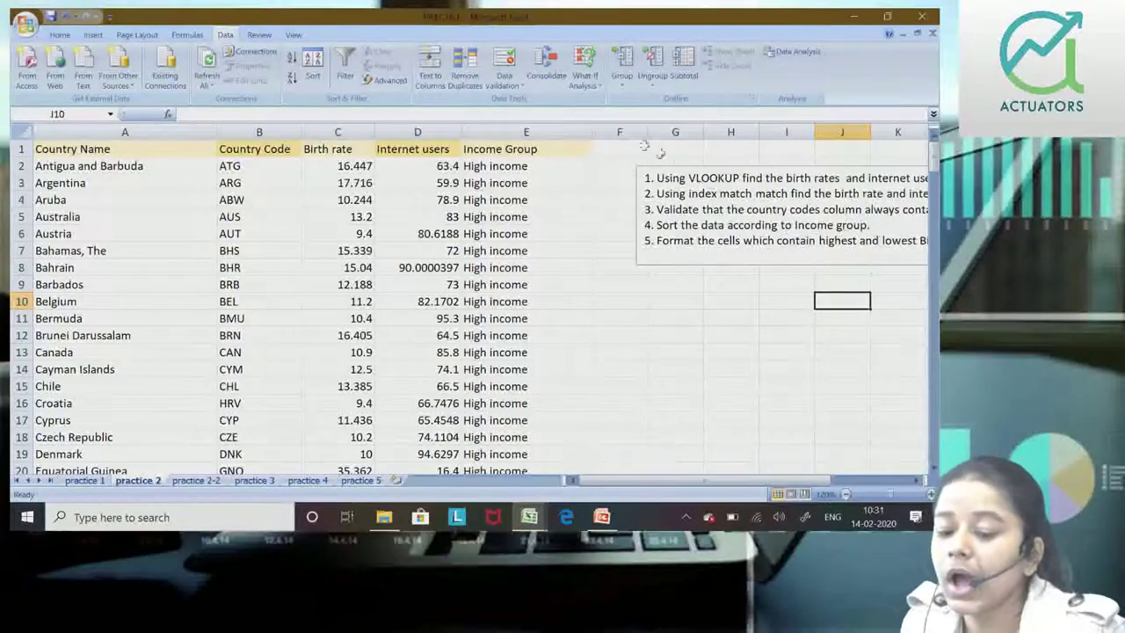
drag(497, 166, 521, 424)
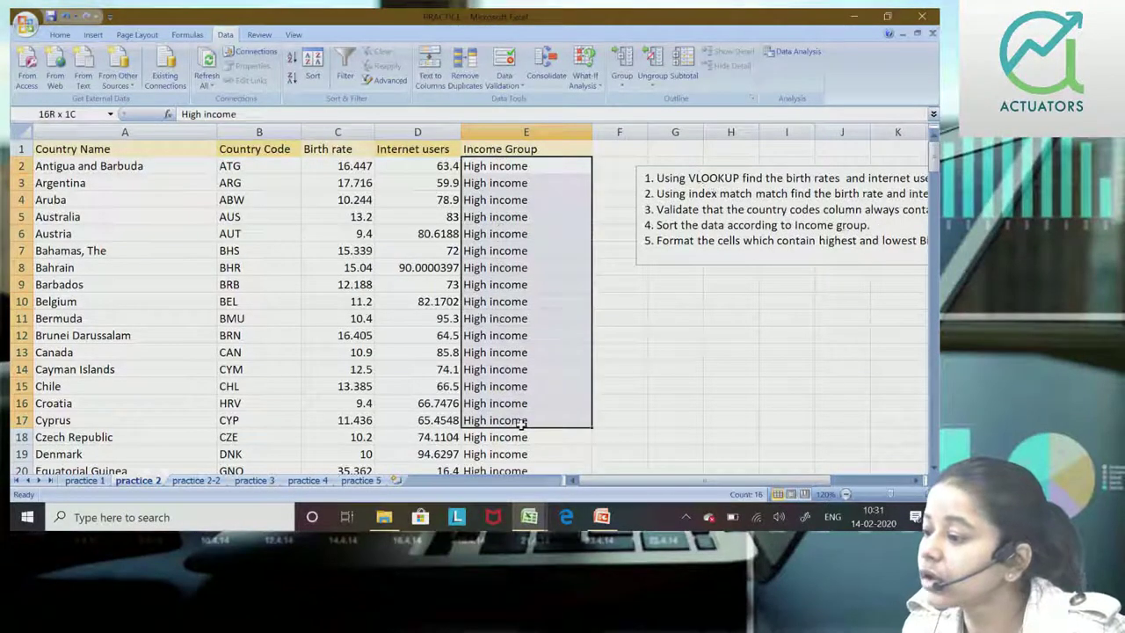
drag(522, 424, 528, 437)
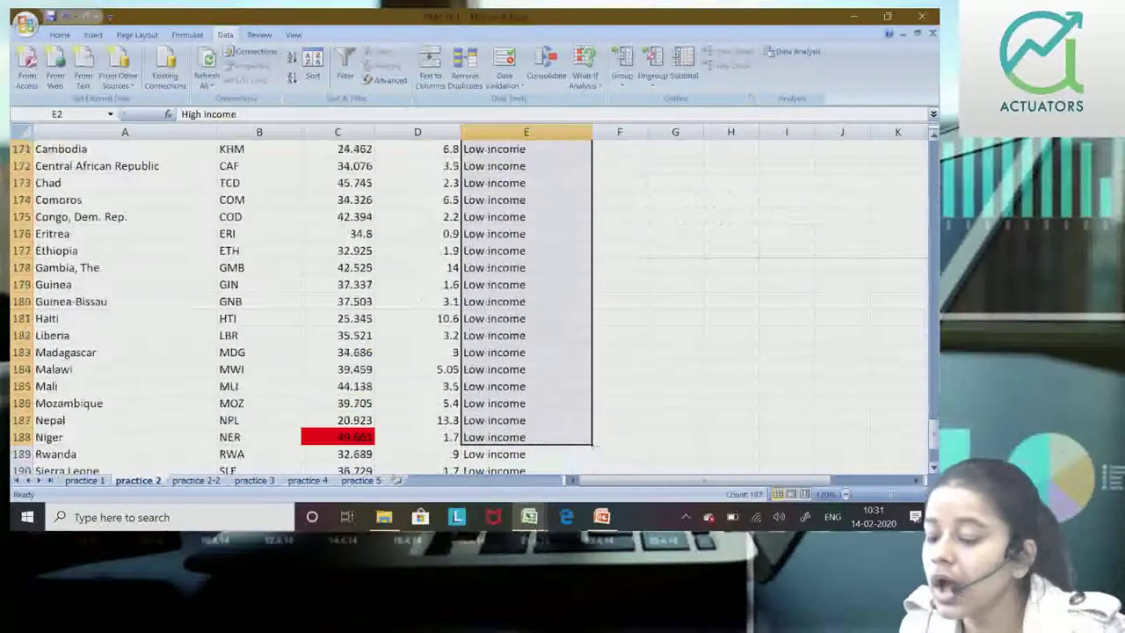
scroll(446, 153, up, 9)
scroll(446, 153, up, 20)
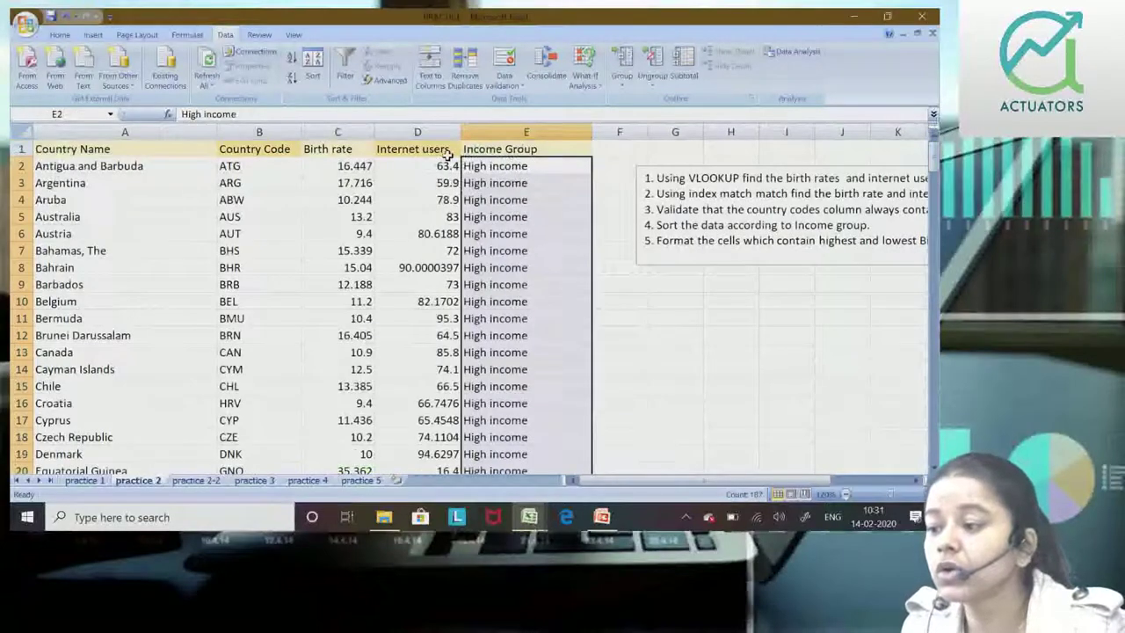
mouse_move(933, 148)
mouse_down()
mouse_move(920, 251)
mouse_move(922, 441)
mouse_move(930, 156)
mouse_up()
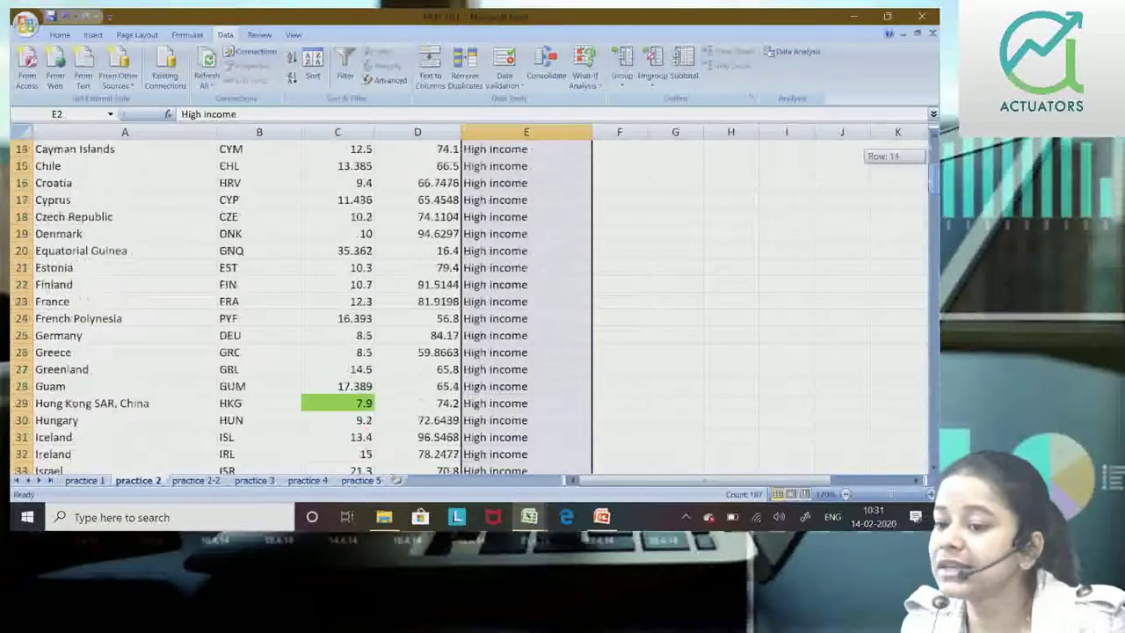
click(145, 151)
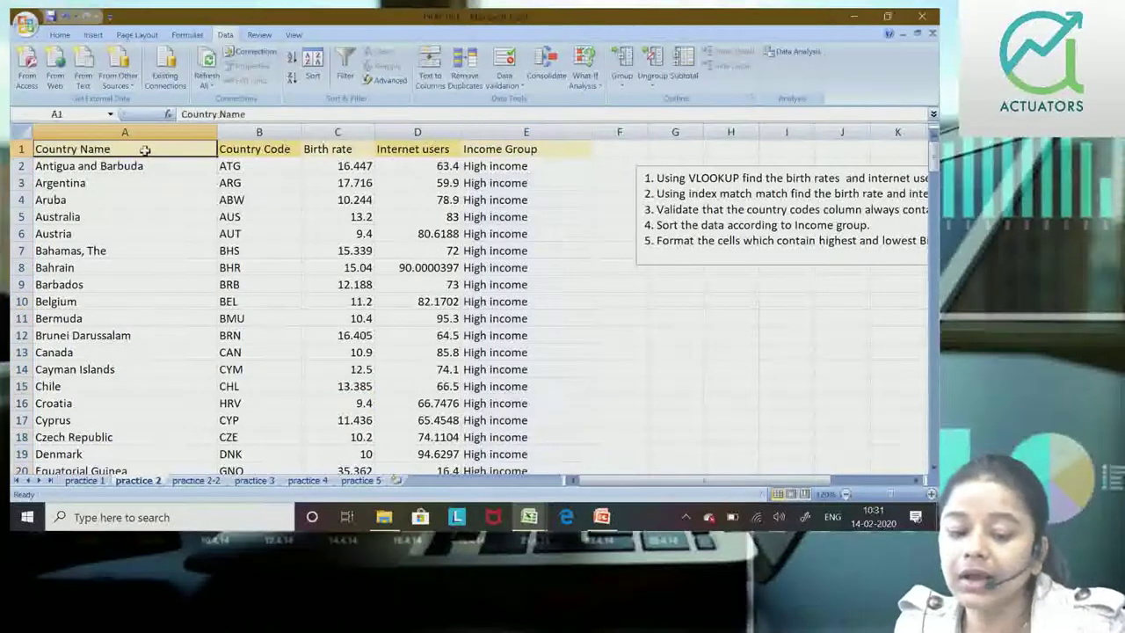
click(60, 35)
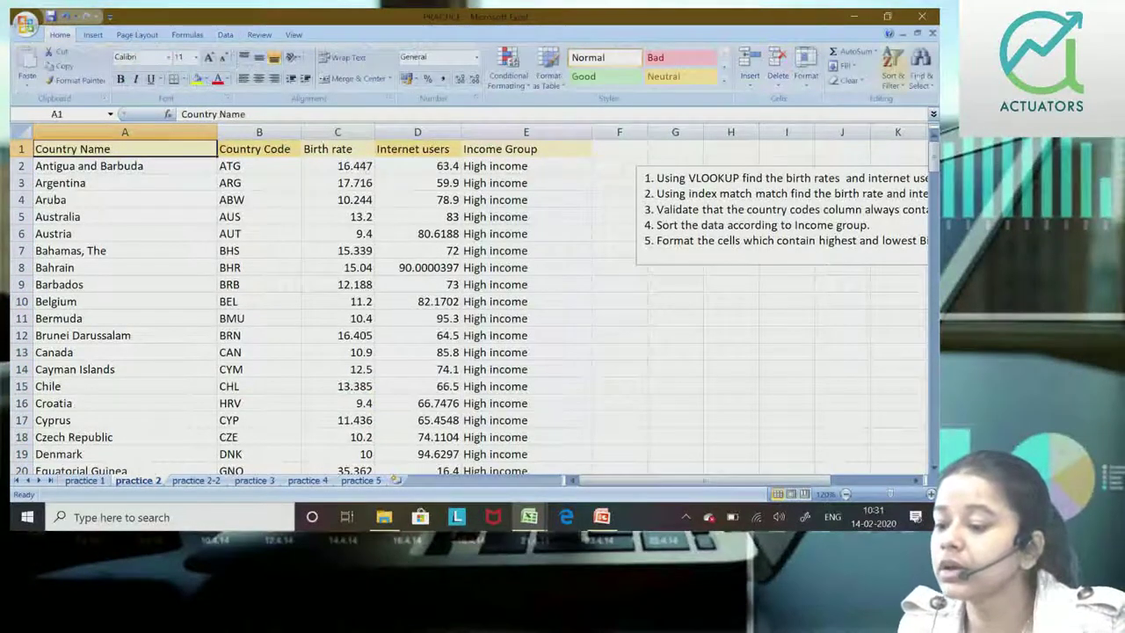
Open Custom Sort for the table and pick the Country Name sort level.
click(886, 84)
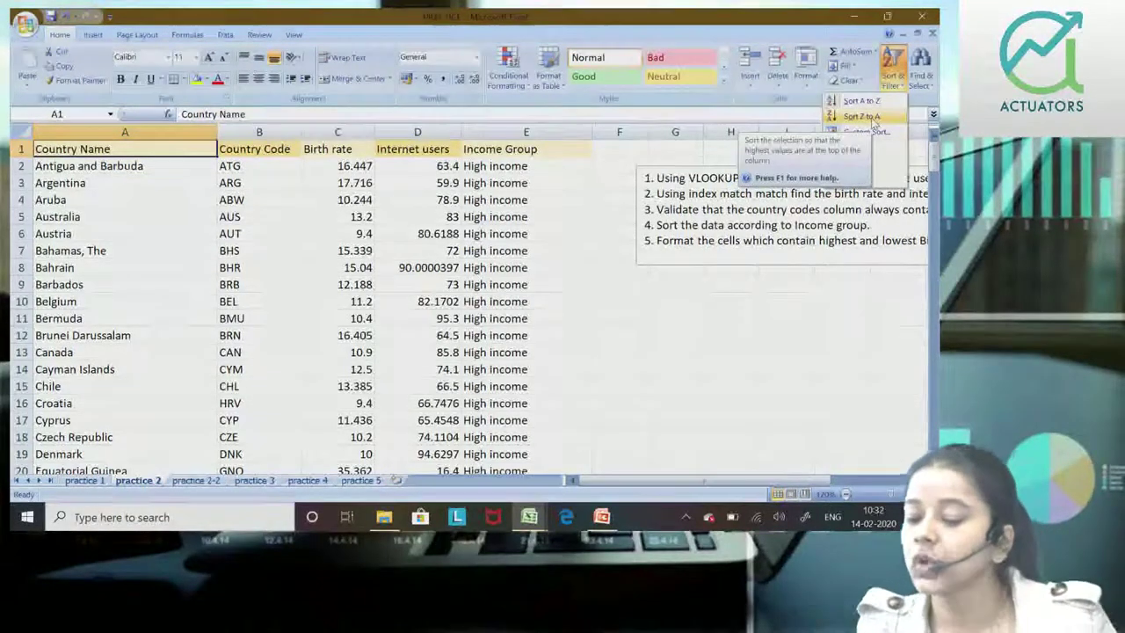
click(869, 131)
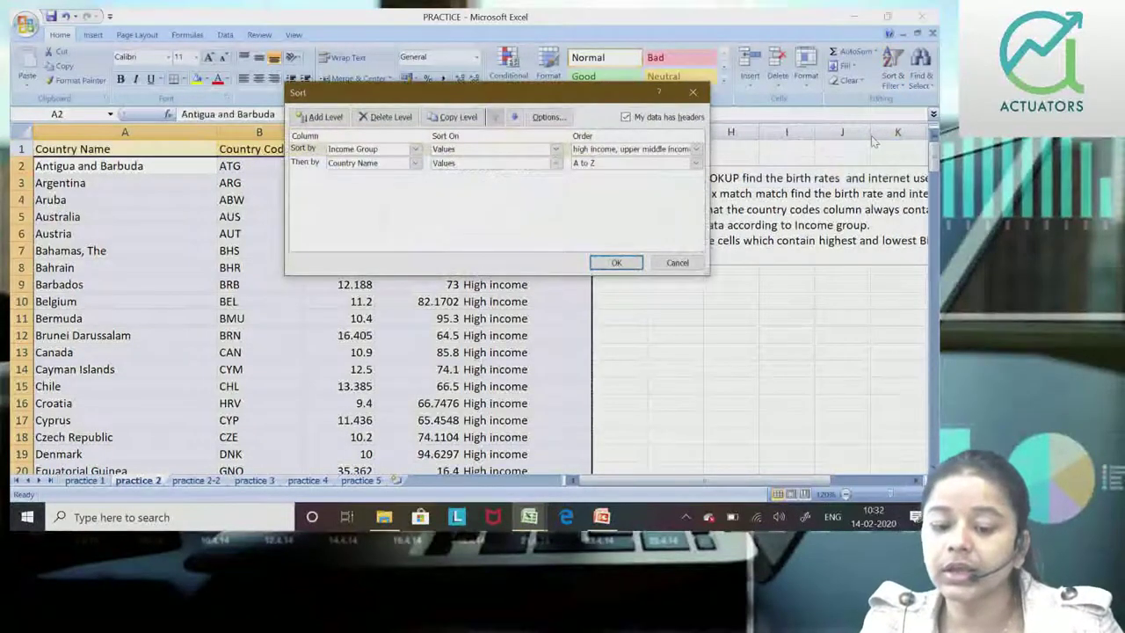
click(322, 162)
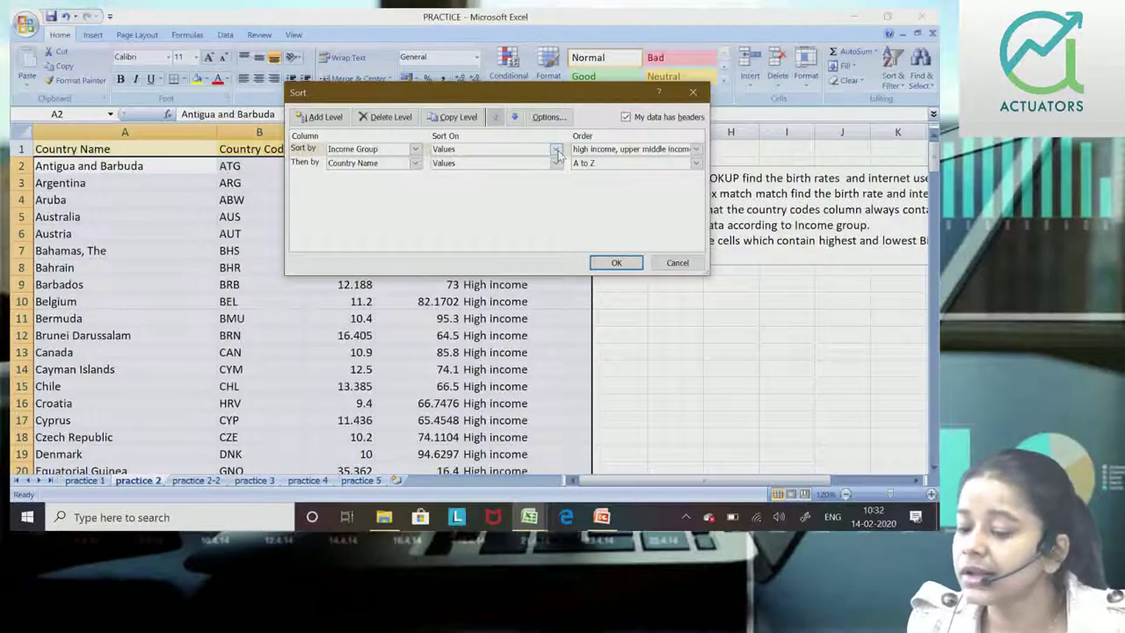
Set the Income Group order to the existing High income, Upper middle income custom list.
click(696, 149)
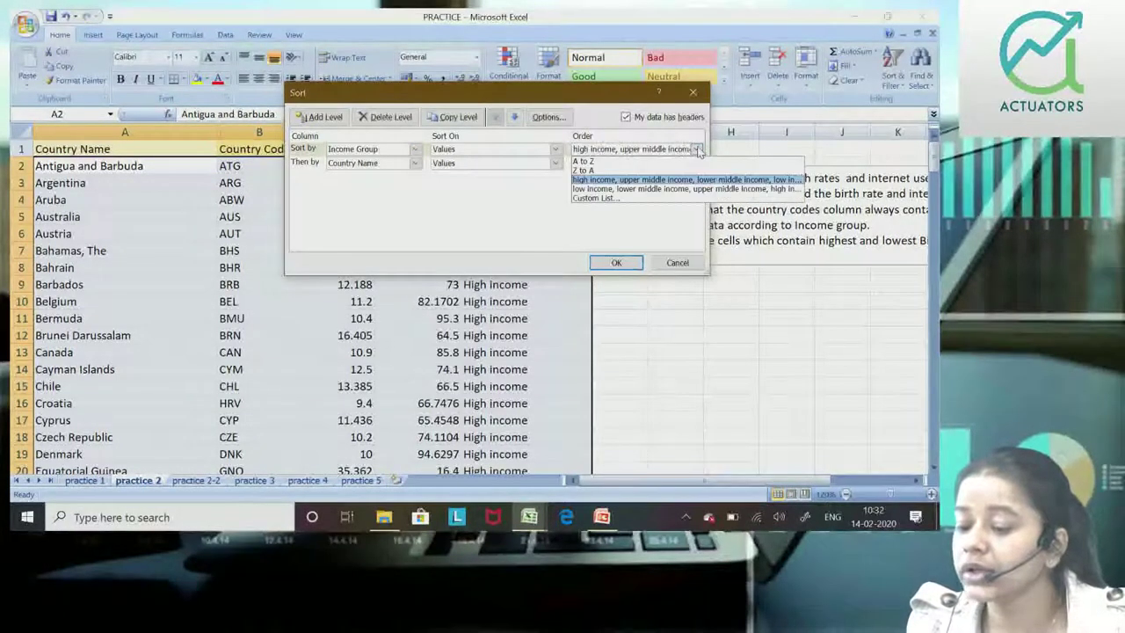
click(658, 200)
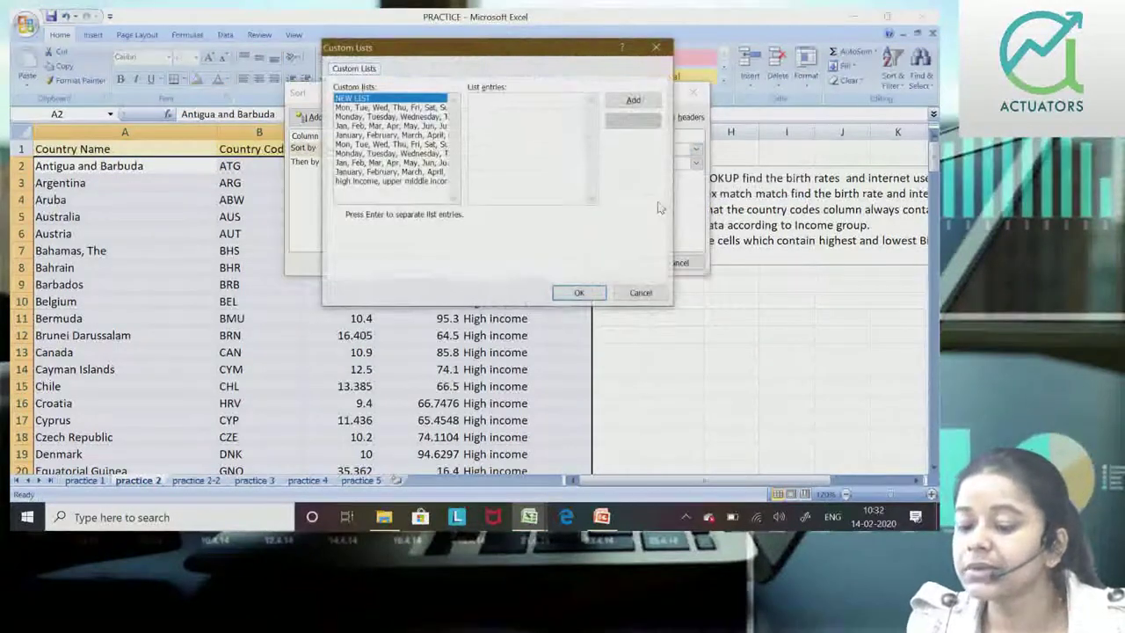
click(480, 108)
text(HIGH INCOME)
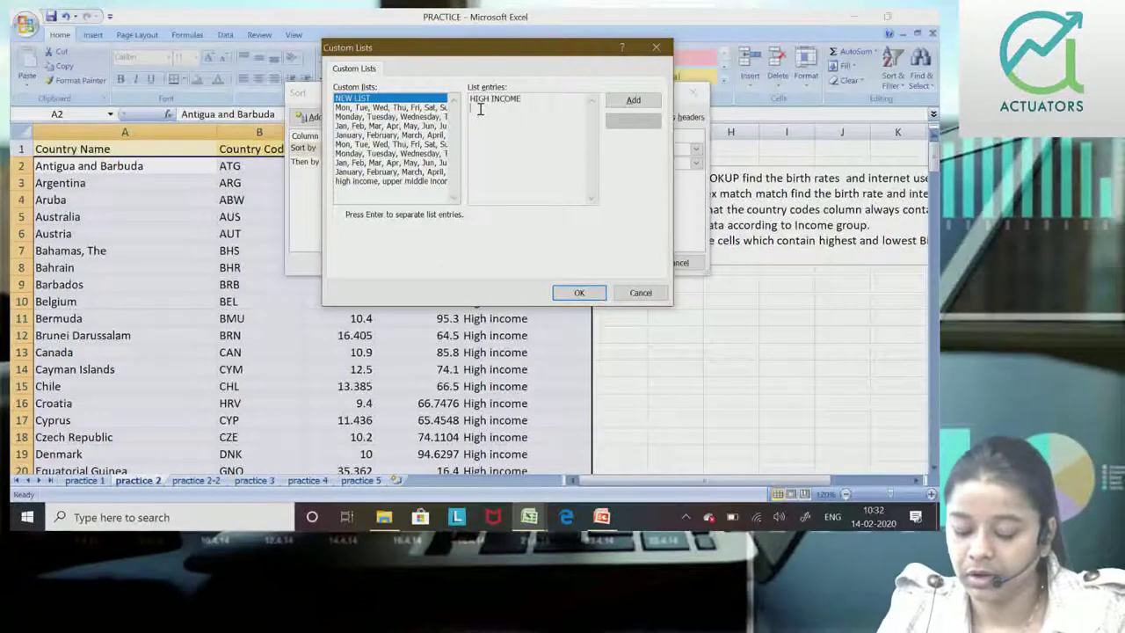
text(PPER MIDDLE INCOME)
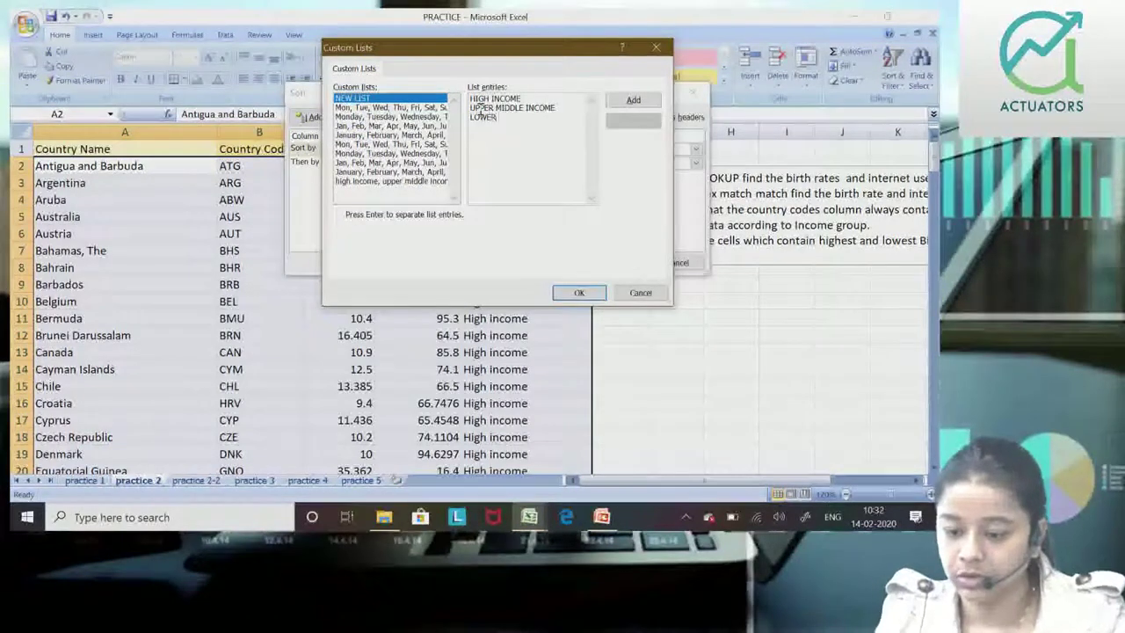
text(IDDLE IN)
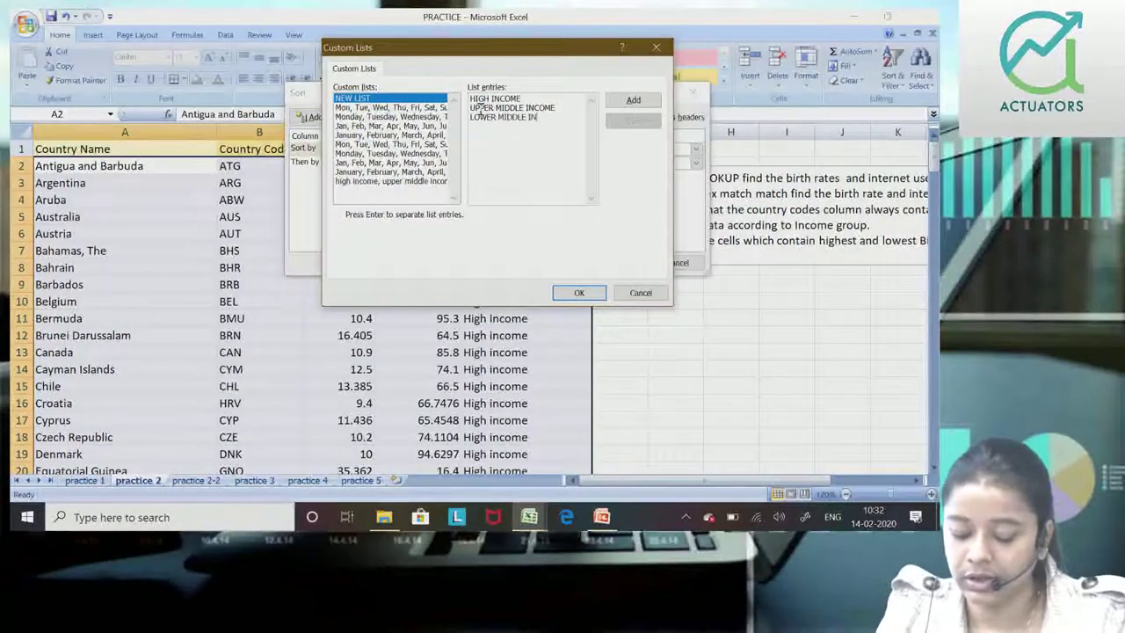
text(LOW INCOME)
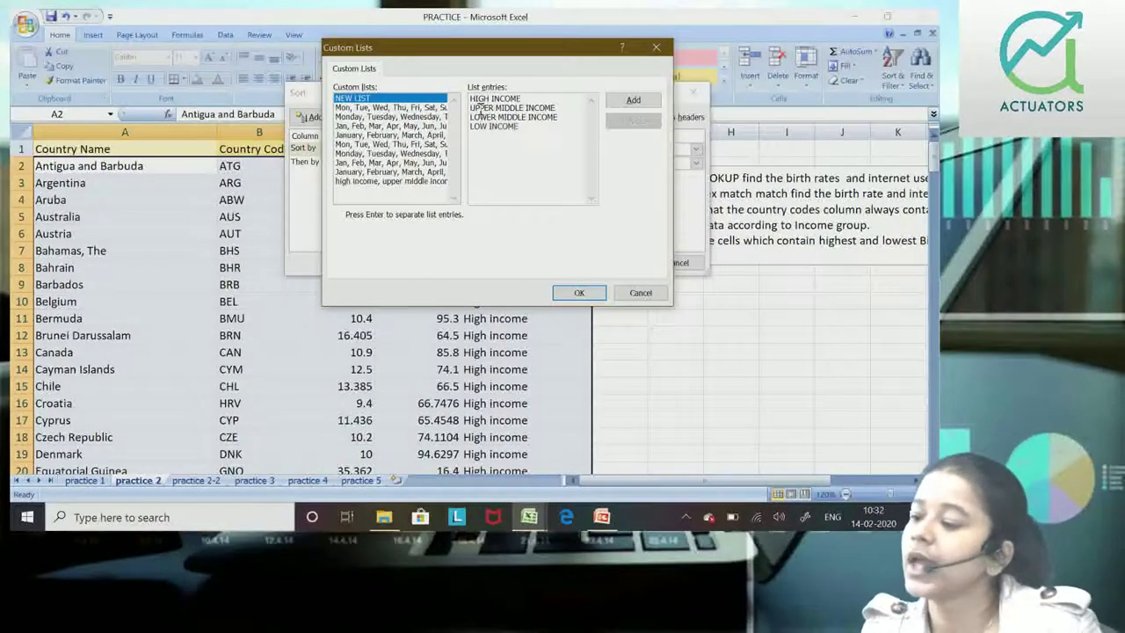
click(391, 97)
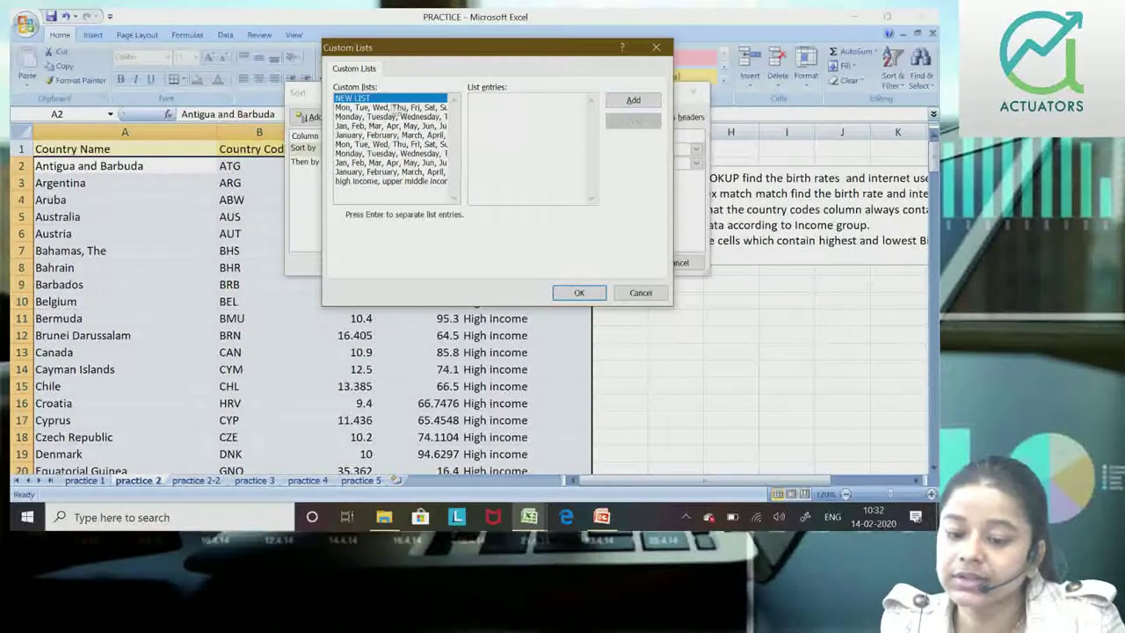
click(384, 180)
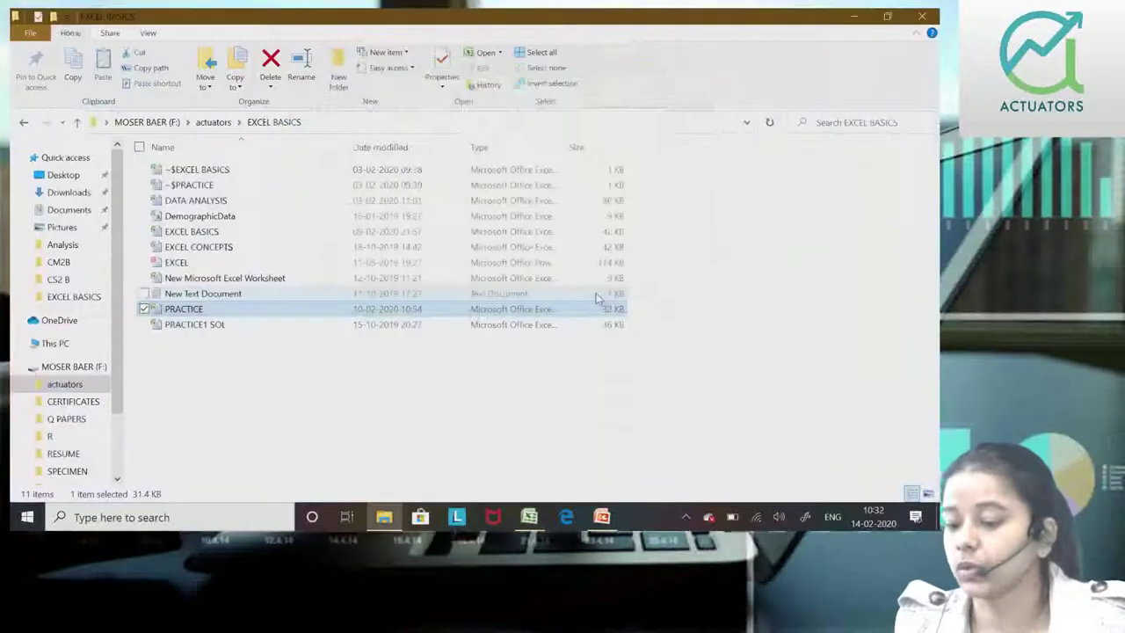
Return to the PRACTICE workbook, apply the income-group sort, and select Income Group cells E4:E17.
click(531, 519)
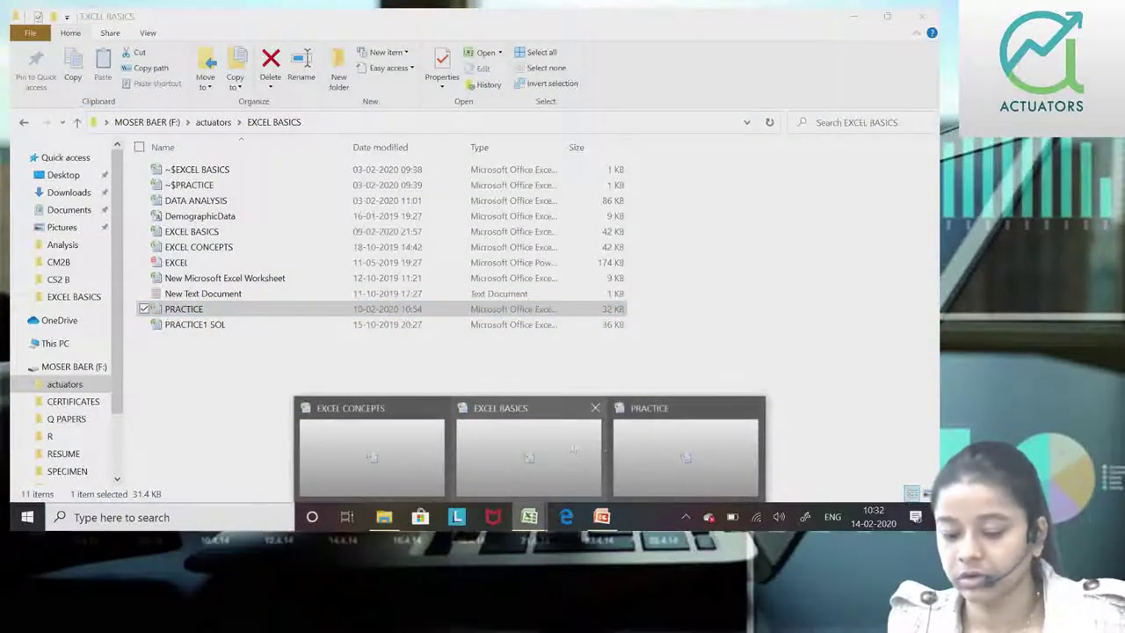
click(667, 456)
click(616, 263)
drag(510, 207, 508, 416)
click(508, 416)
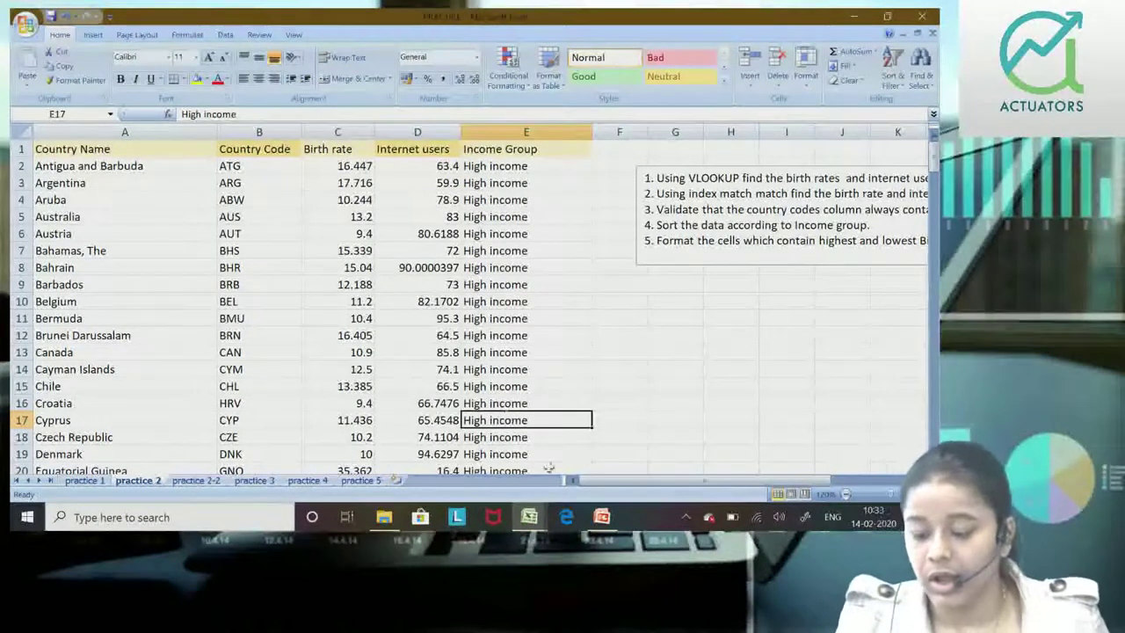
Select the Birth rate values C2 through C196, then scroll back to the top.
drag(615, 483, 658, 482)
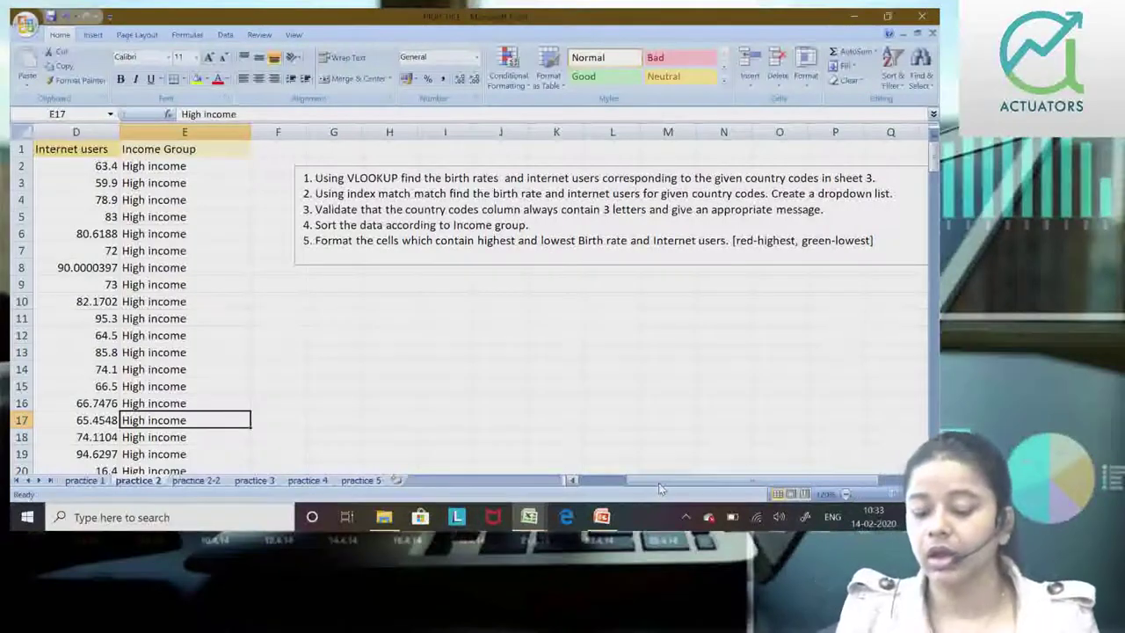
drag(658, 482, 607, 482)
click(343, 167)
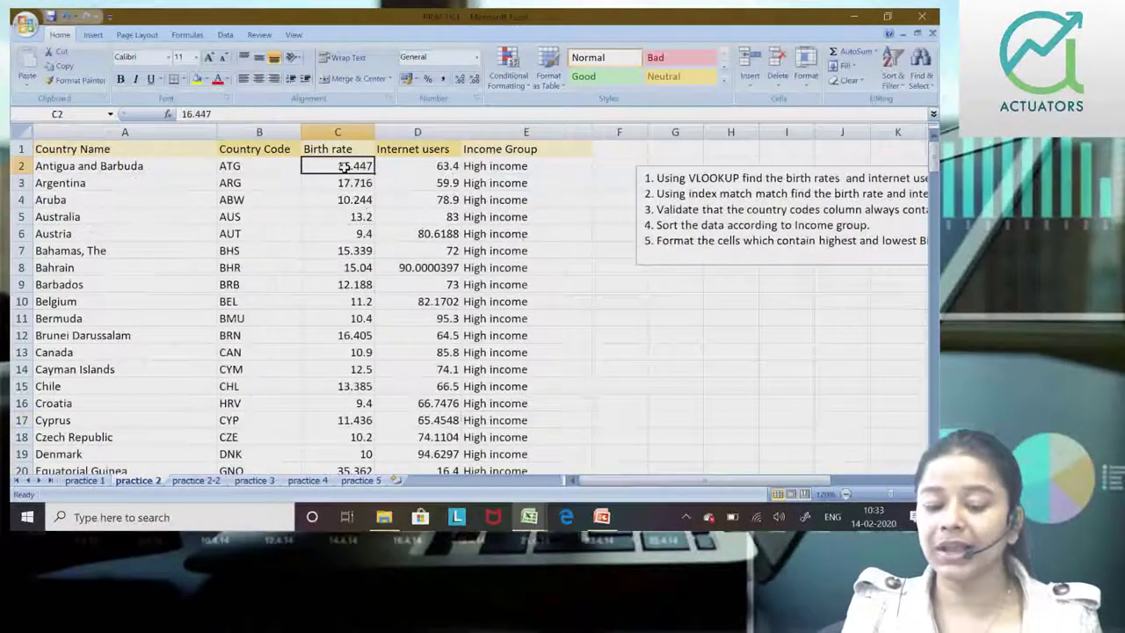
key(ctrl+shift+Down)
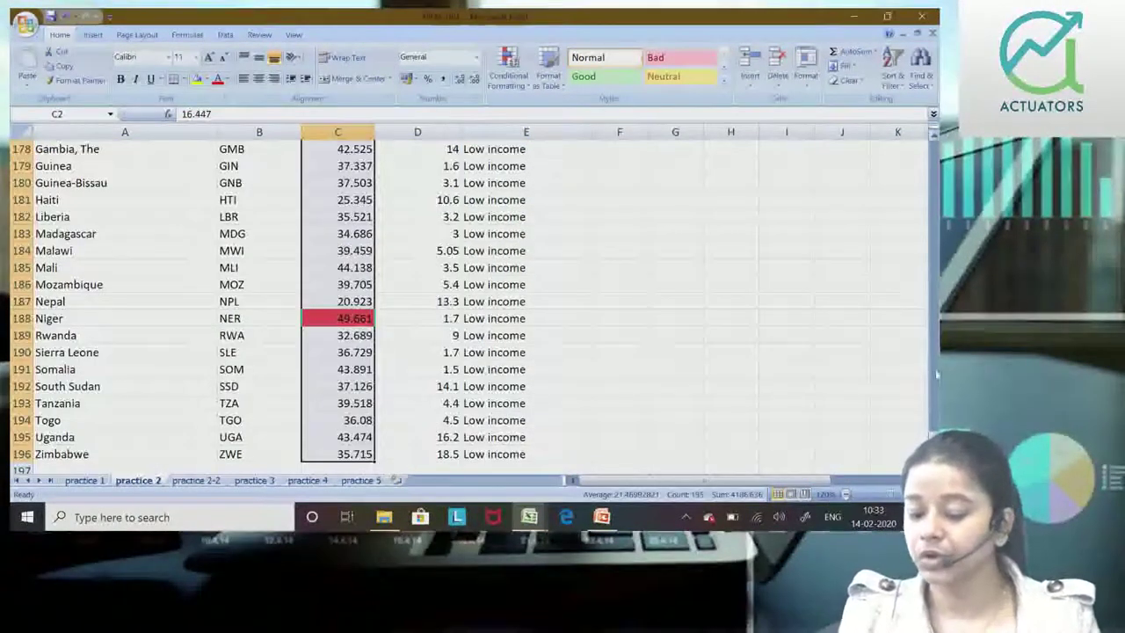
scroll(475, 299, up, 20)
scroll(475, 299, up, 14)
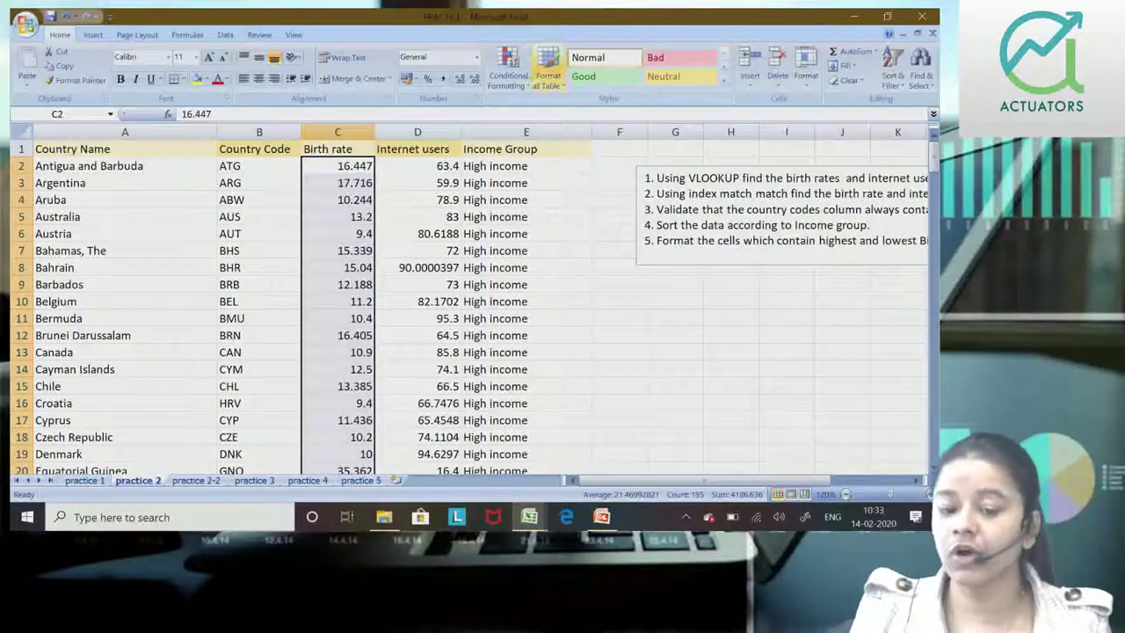
click(513, 82)
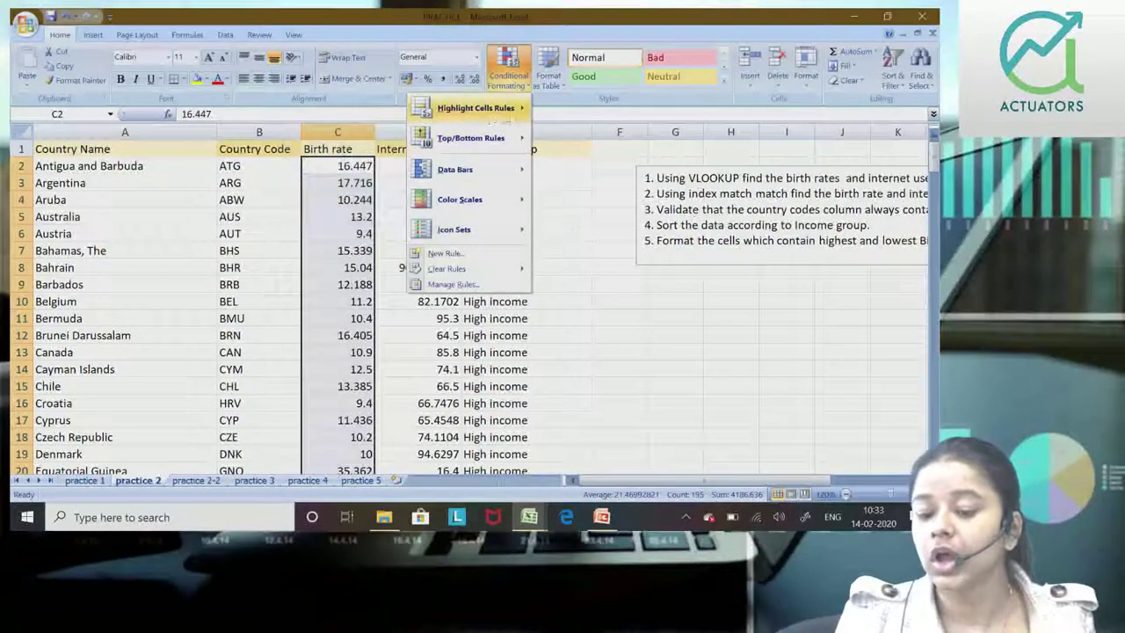
Add a Top 1 rule giving the highest birth rate Light Red Fill with Dark Red Text.
mouse_move(479, 139)
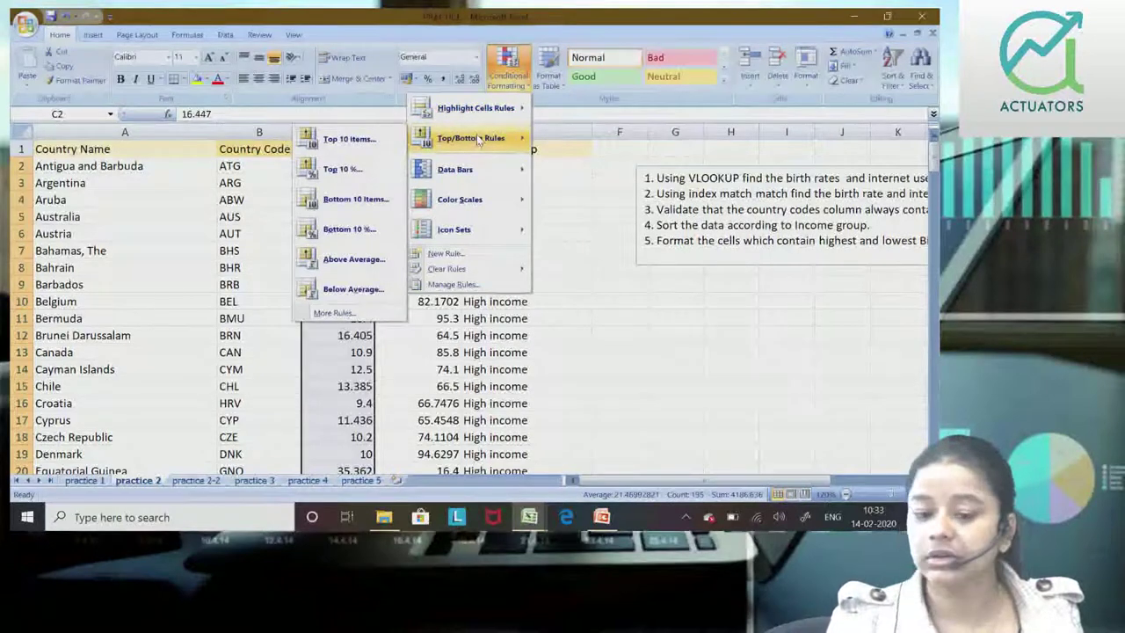
click(356, 142)
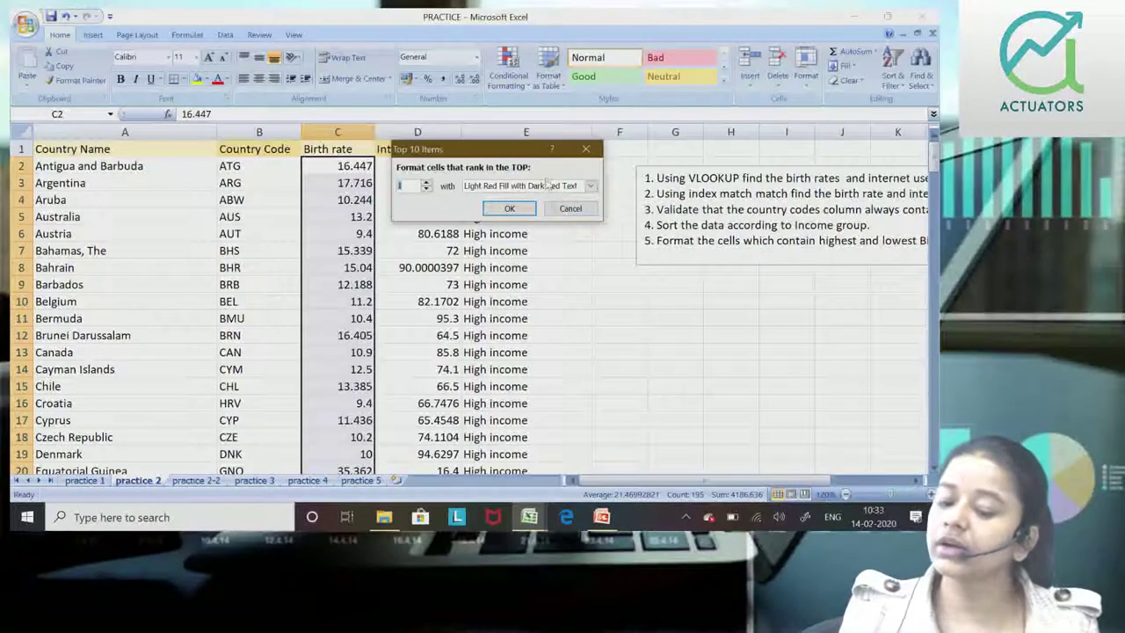
click(591, 188)
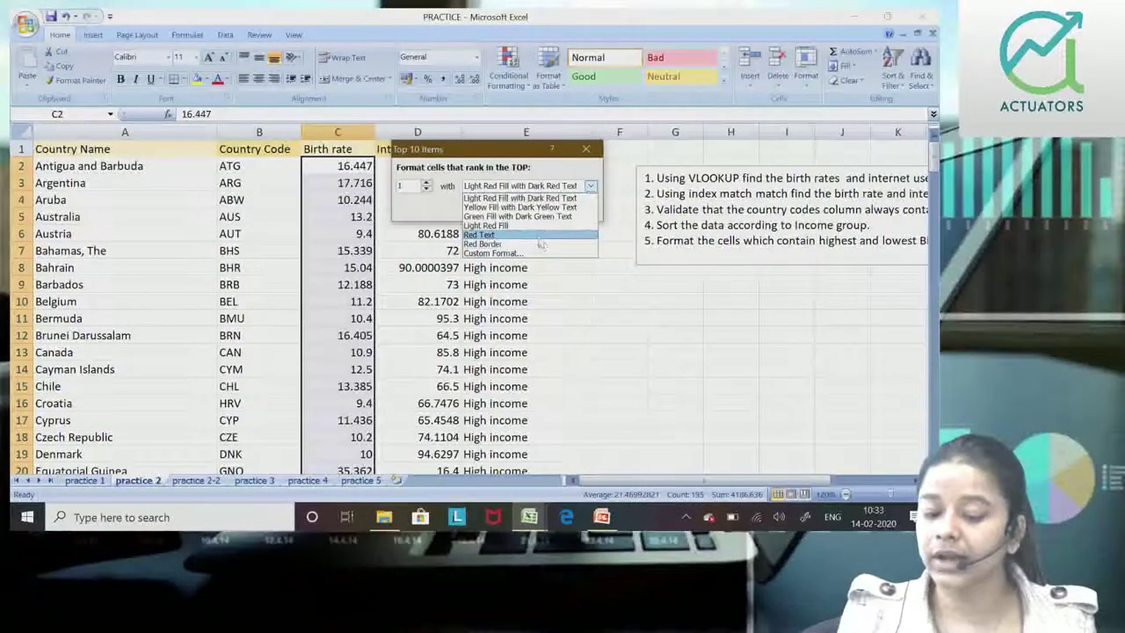
click(646, 155)
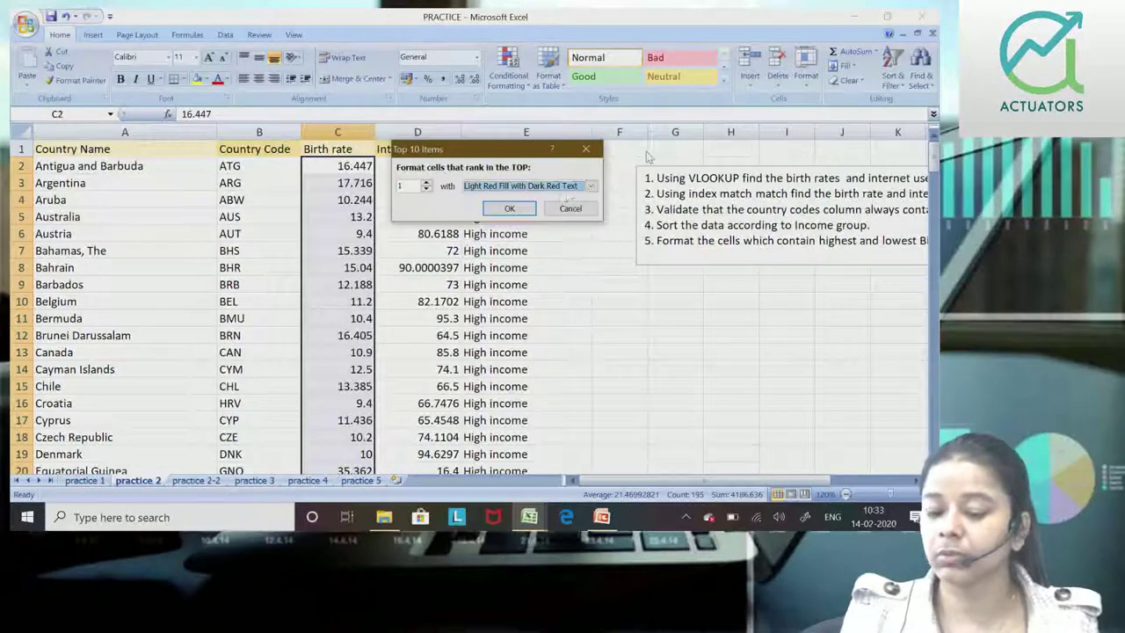
click(513, 209)
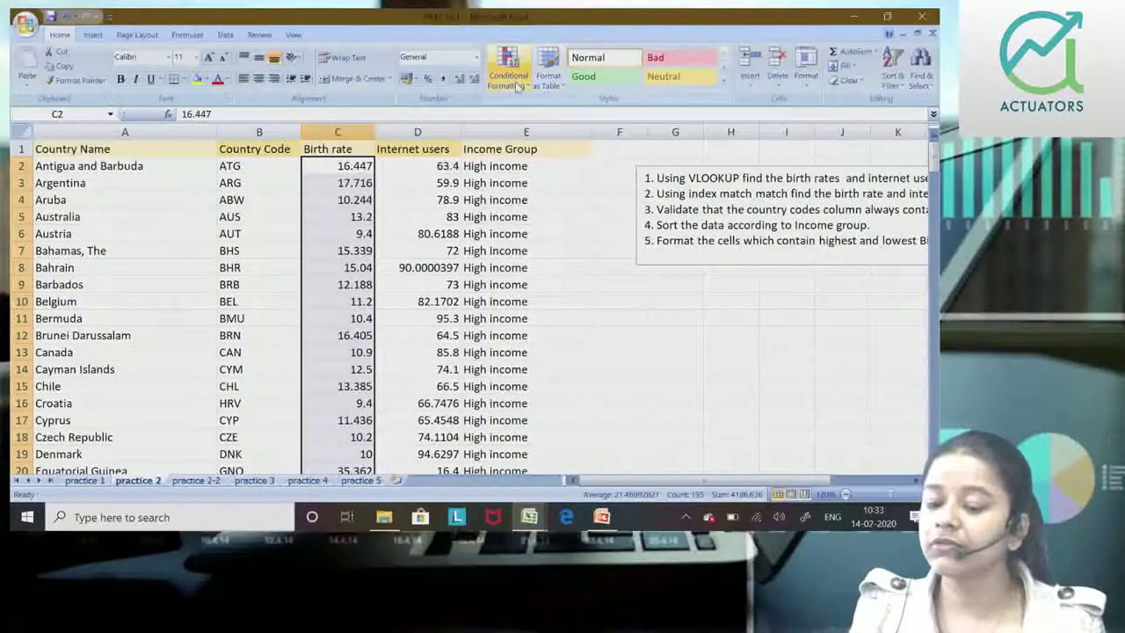
click(518, 86)
Add a Bottom 1 rule giving the lowest birth rate a custom green fill.
mouse_move(490, 138)
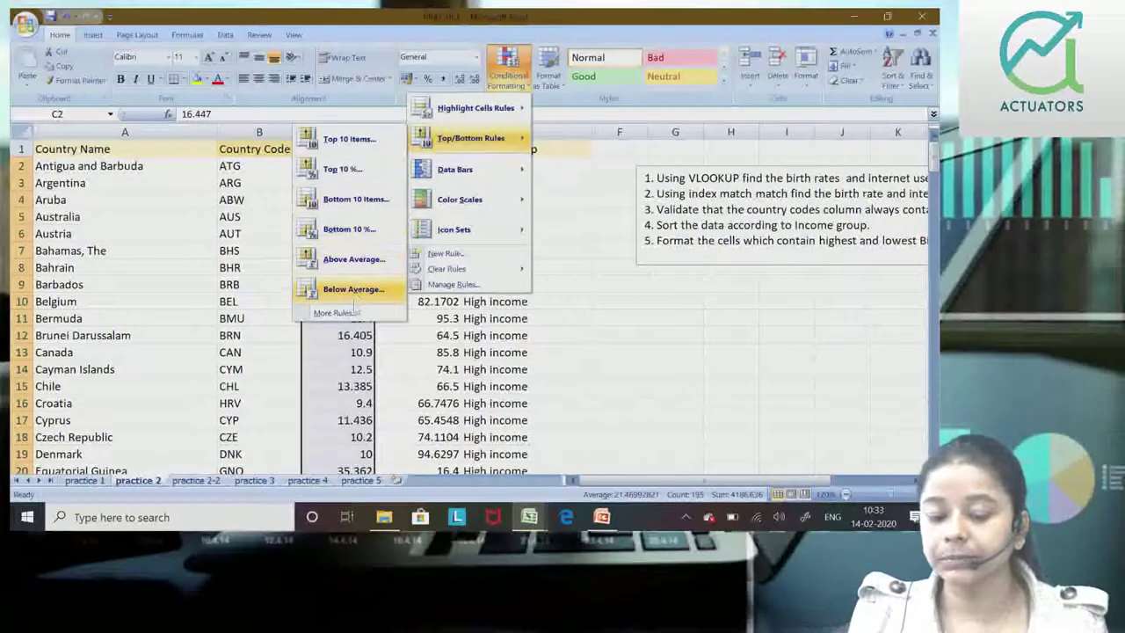
click(354, 204)
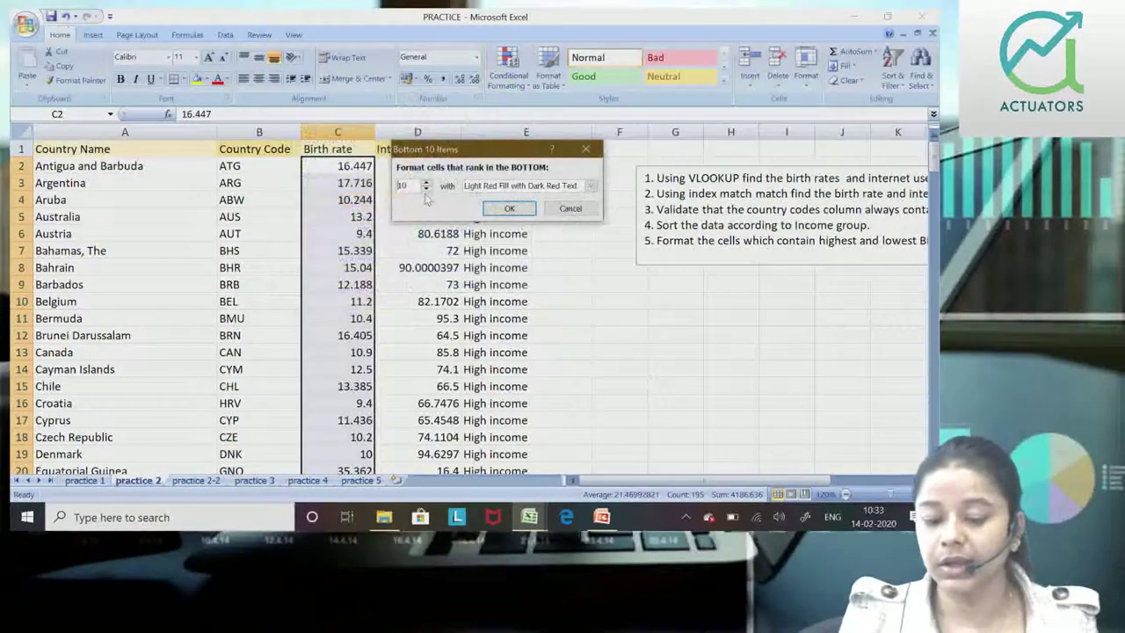
click(425, 190)
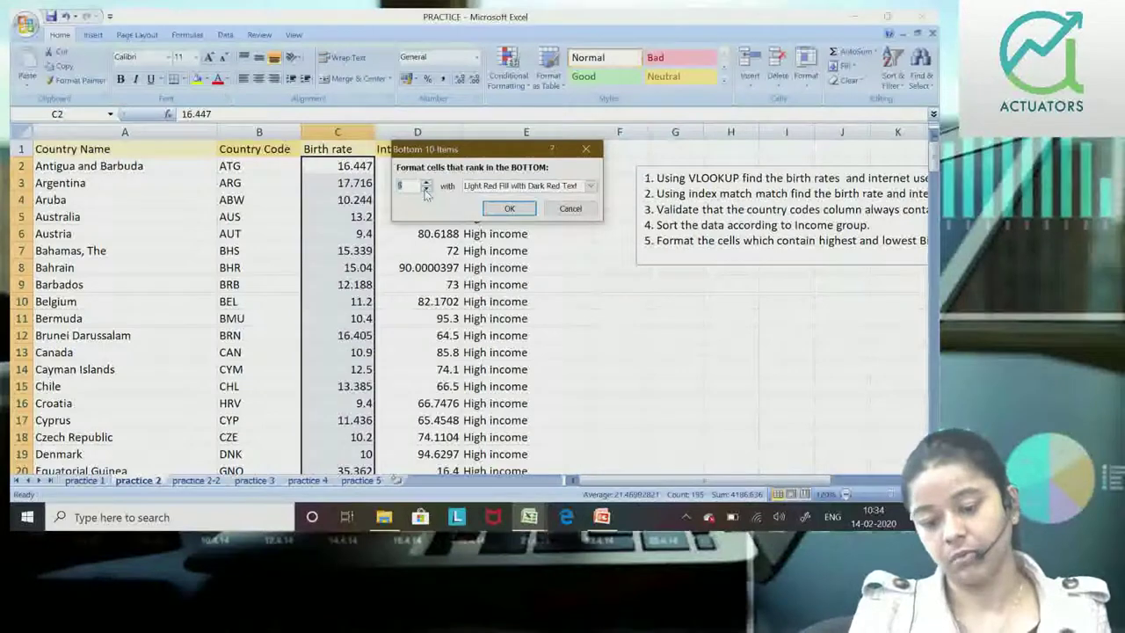
click(594, 185)
click(531, 261)
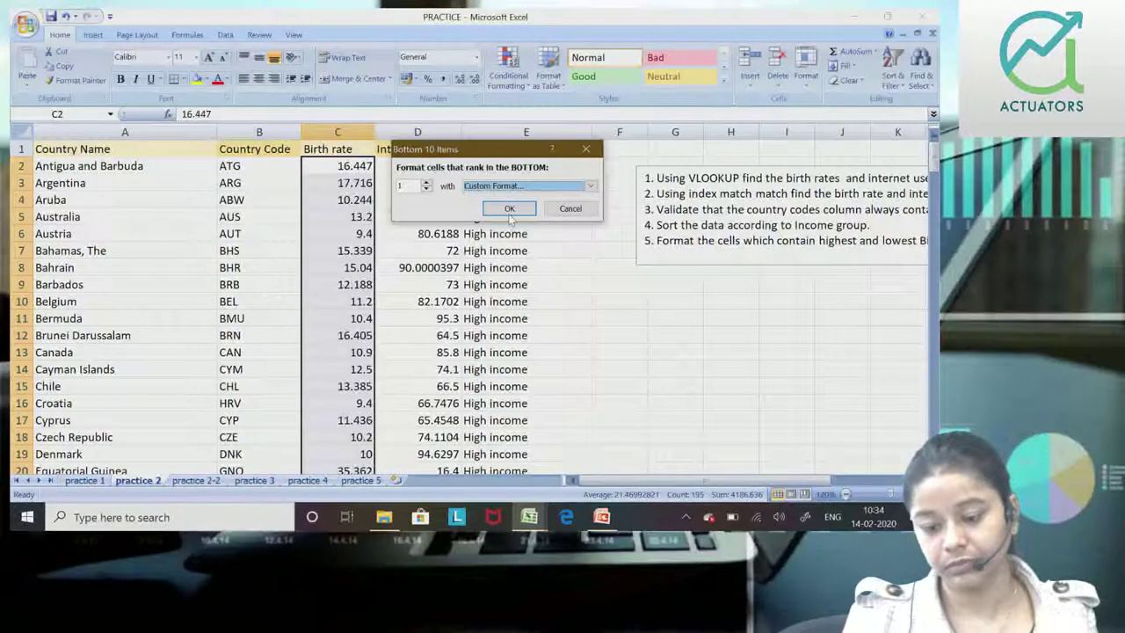
click(591, 188)
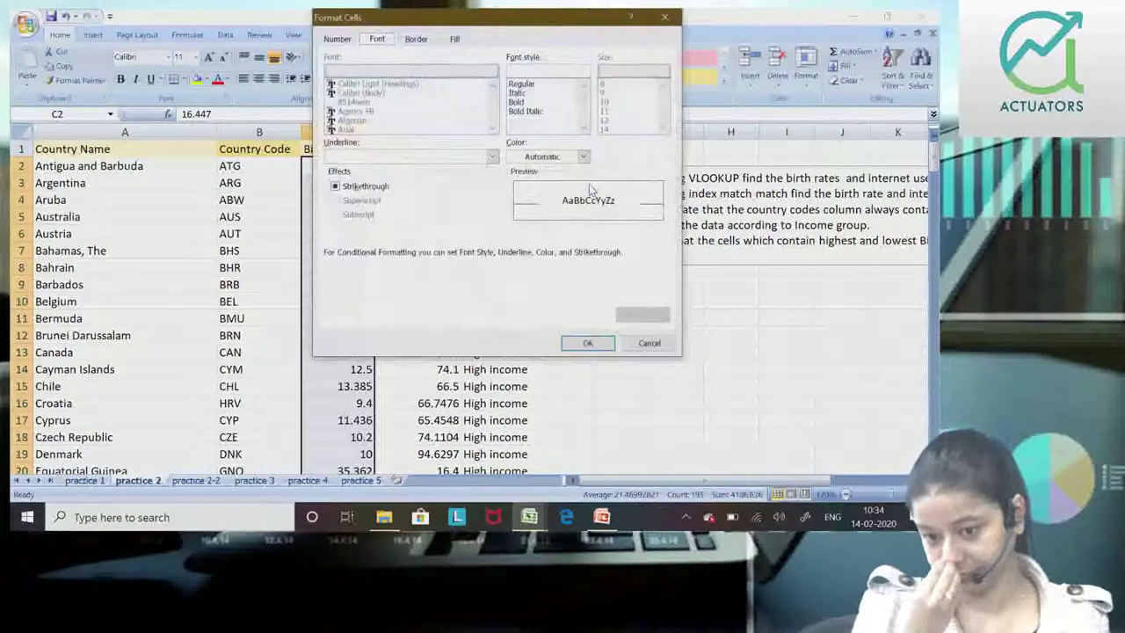
click(451, 40)
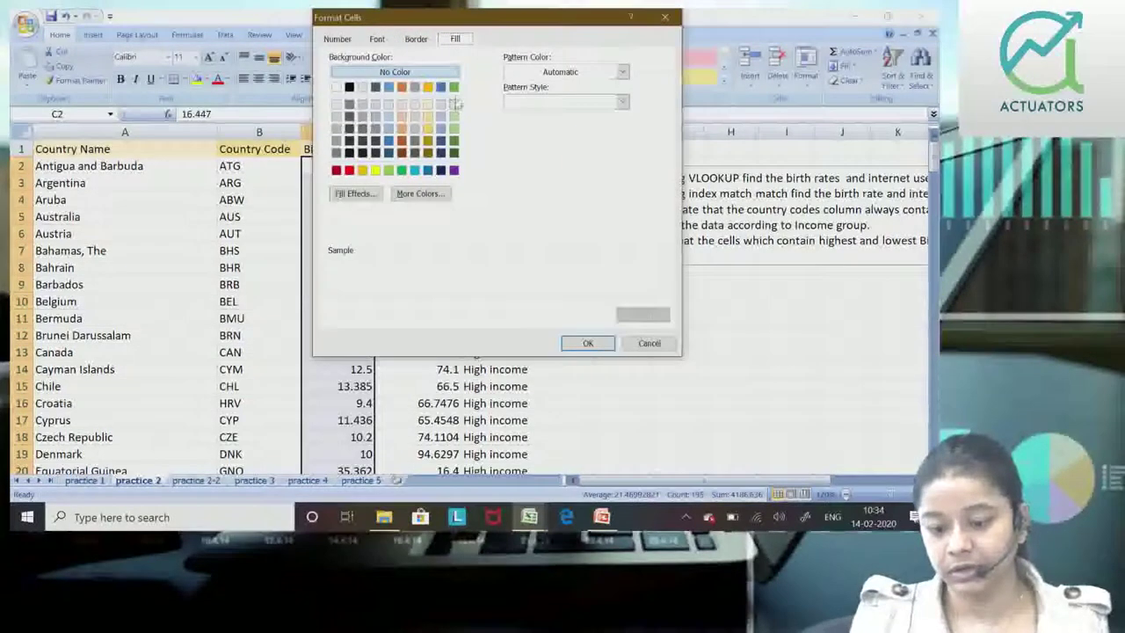
click(454, 88)
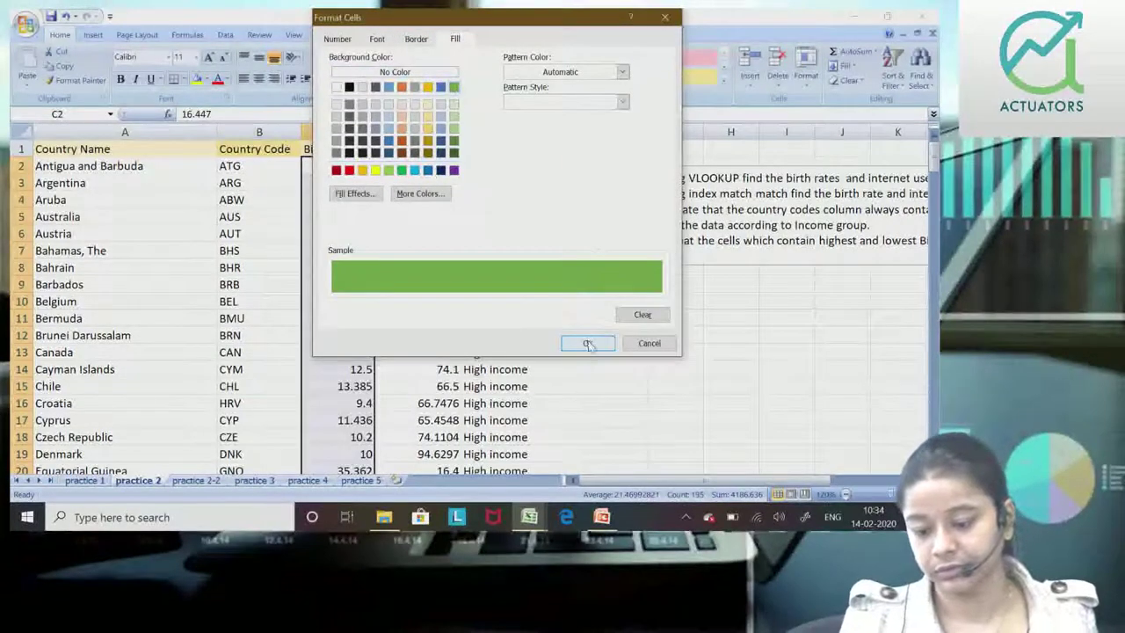
click(587, 343)
click(511, 209)
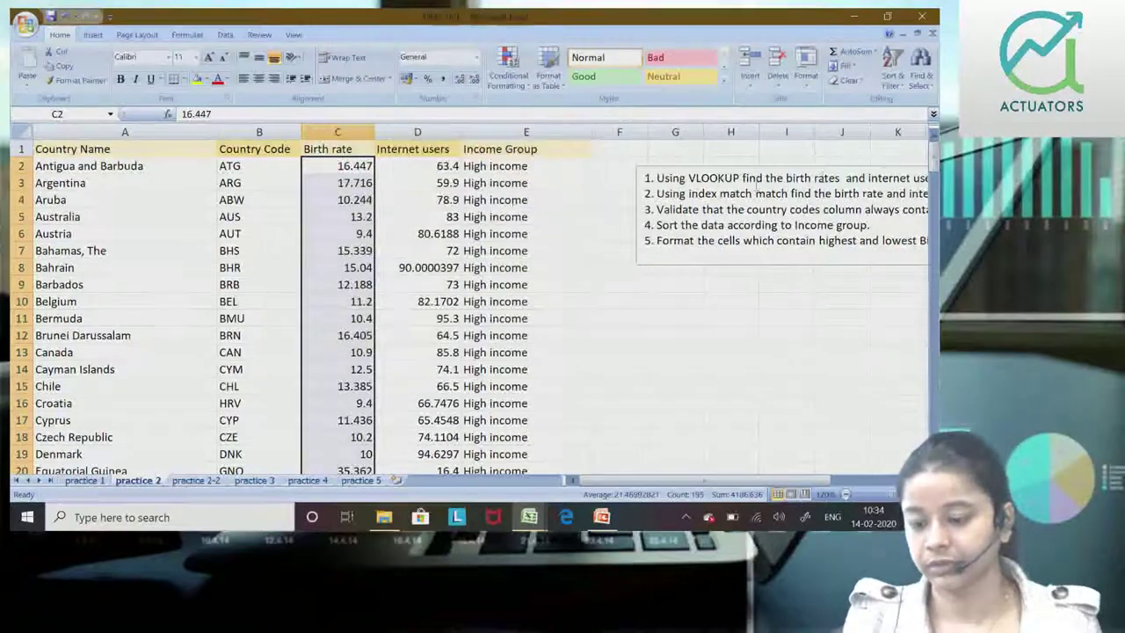
drag(935, 164, 934, 203)
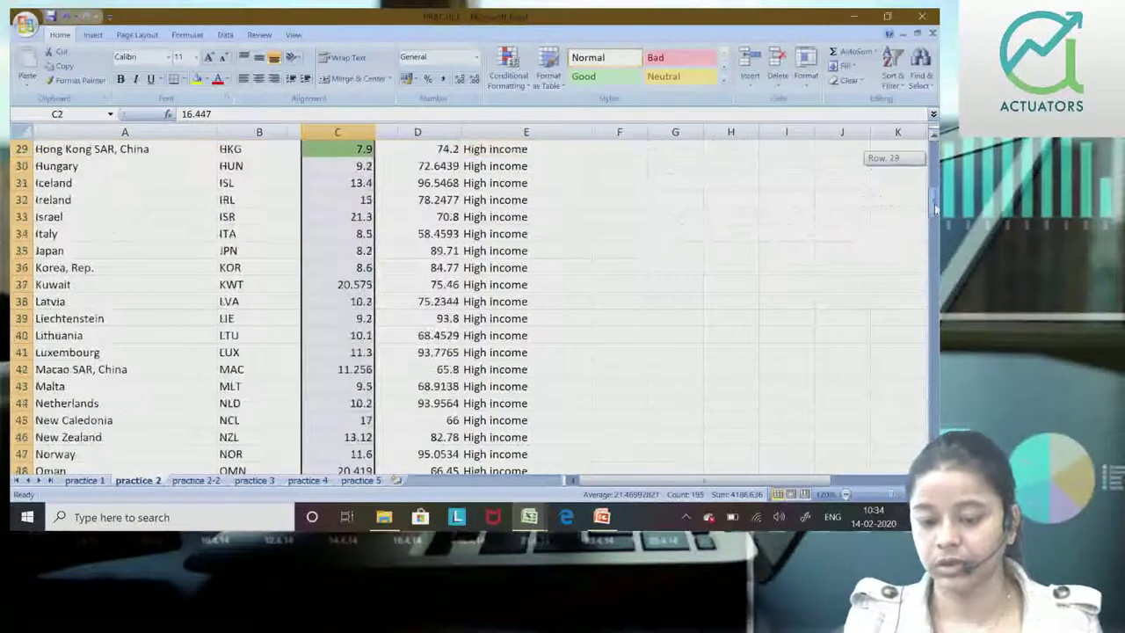
mouse_move(935, 203)
mouse_down()
mouse_move(935, 285)
mouse_move(919, 236)
mouse_move(934, 439)
mouse_up()
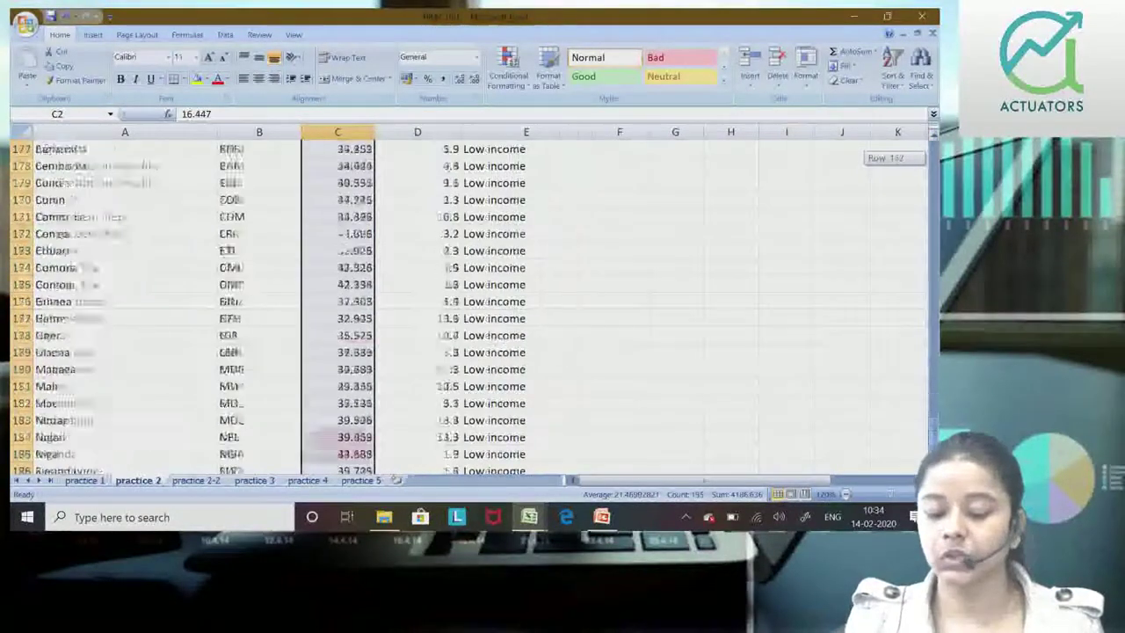
click(337, 318)
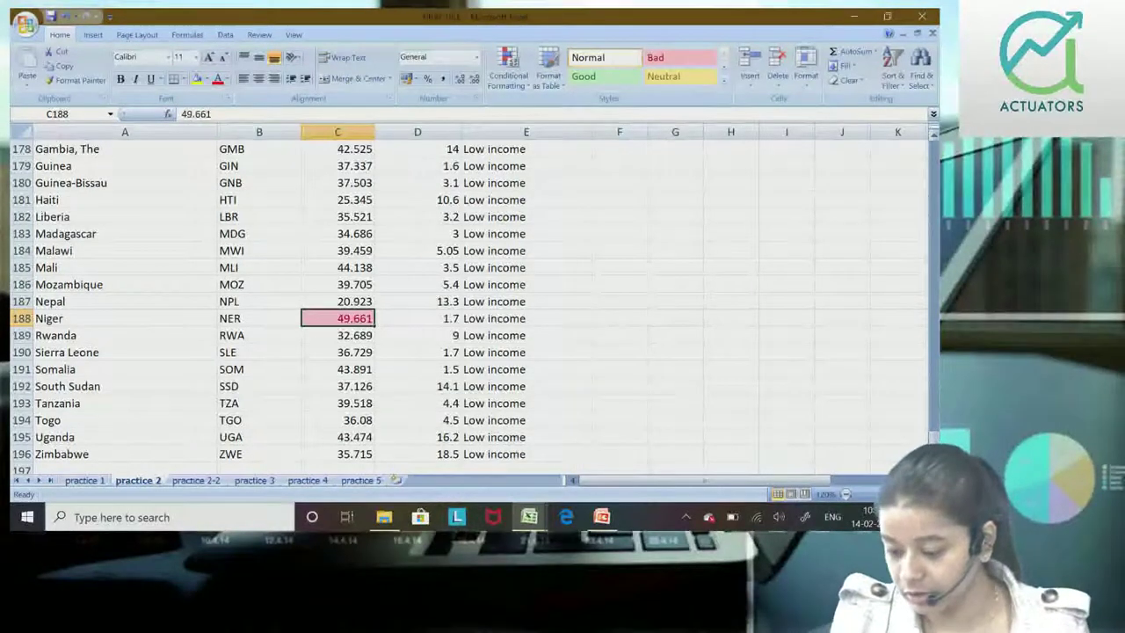
click(936, 413)
drag(935, 413, 935, 145)
Look through the practice 3, 4 and 5 sheets, then settle on practice 4 at cell H24.
click(243, 481)
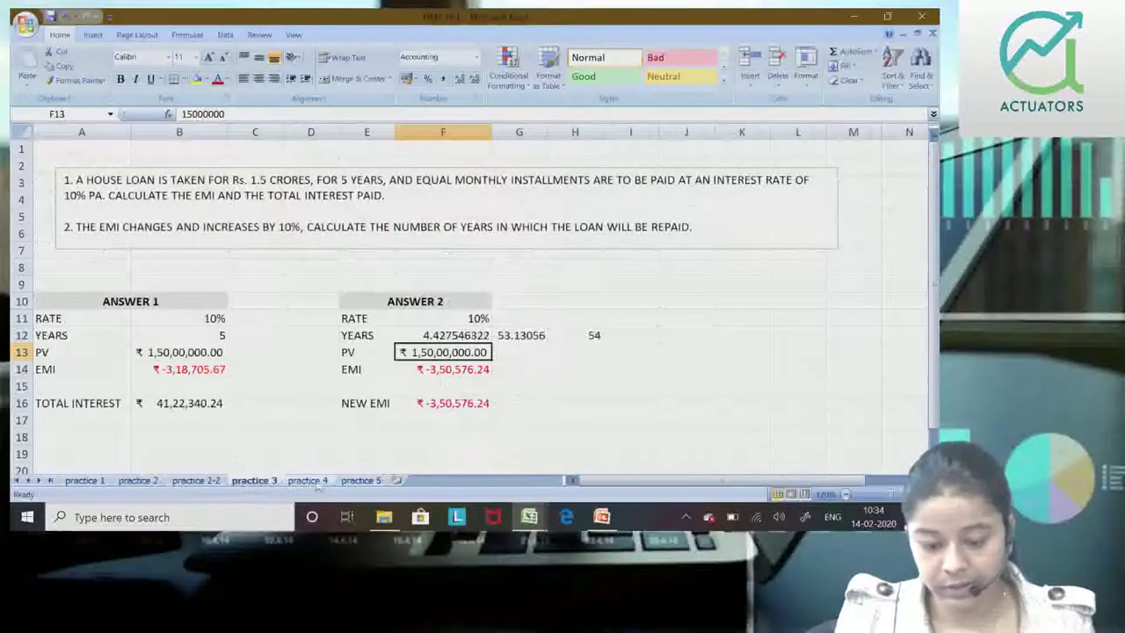
click(318, 481)
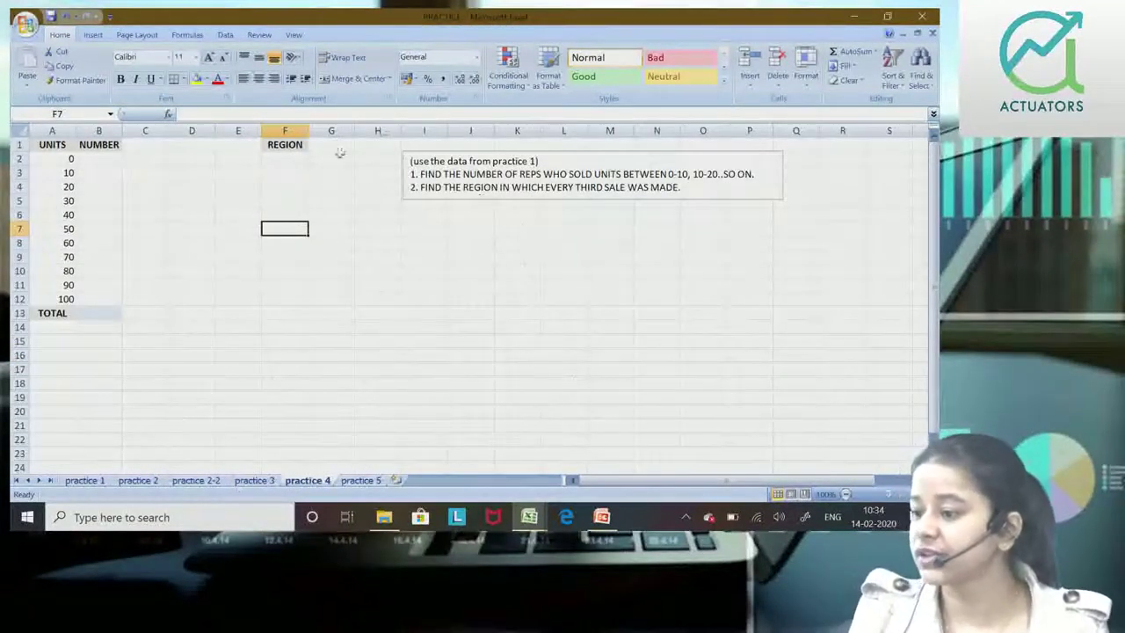
click(359, 480)
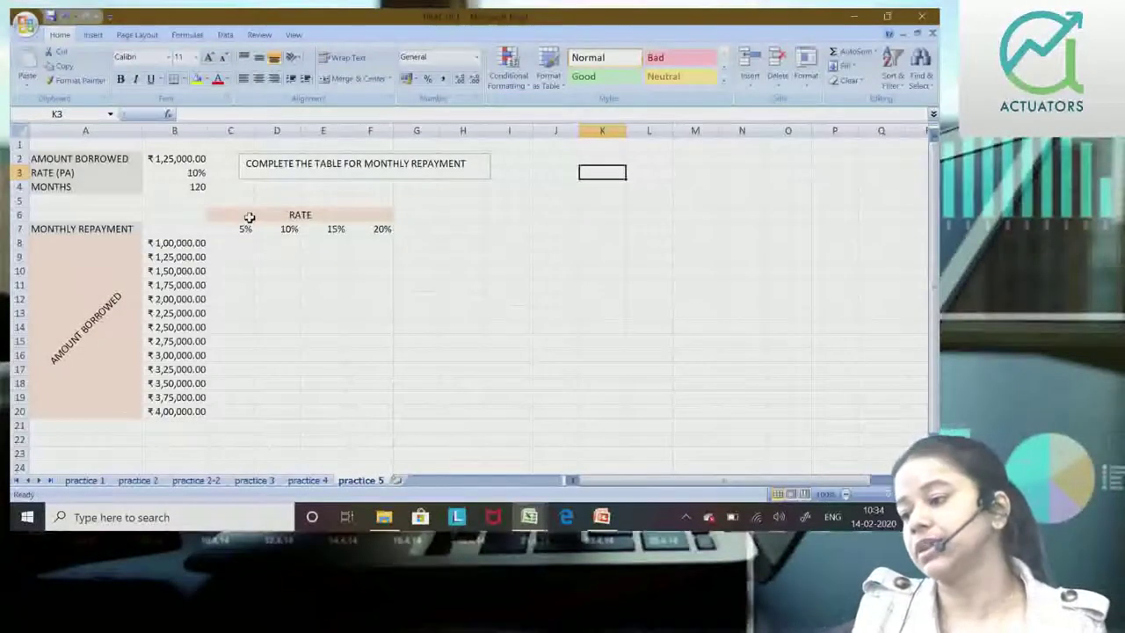
click(308, 481)
click(360, 481)
click(307, 480)
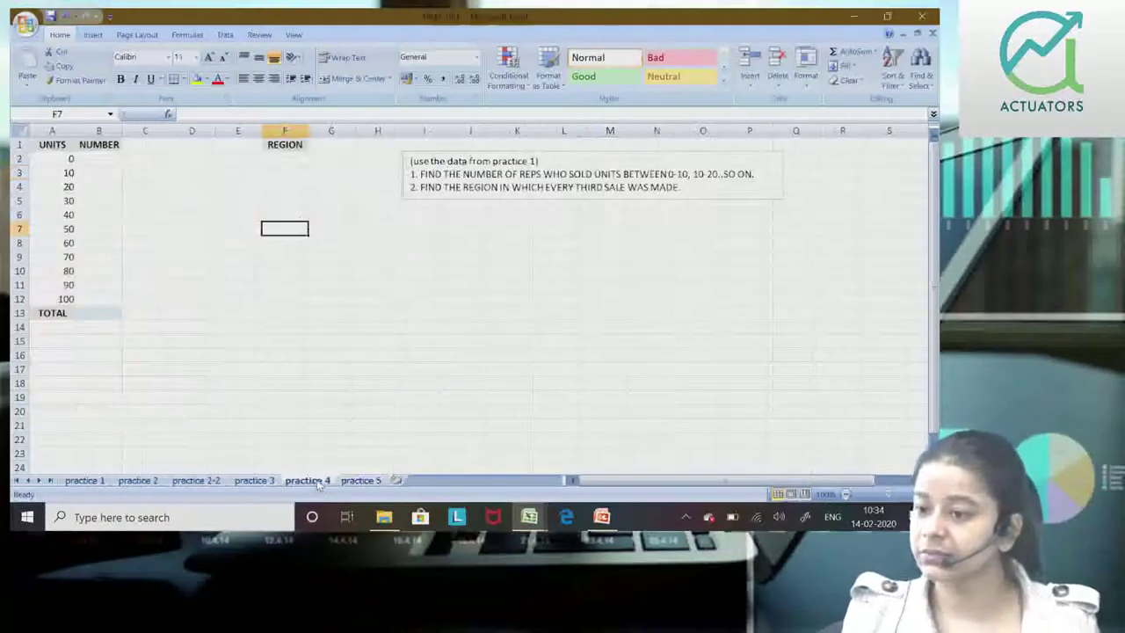
click(397, 470)
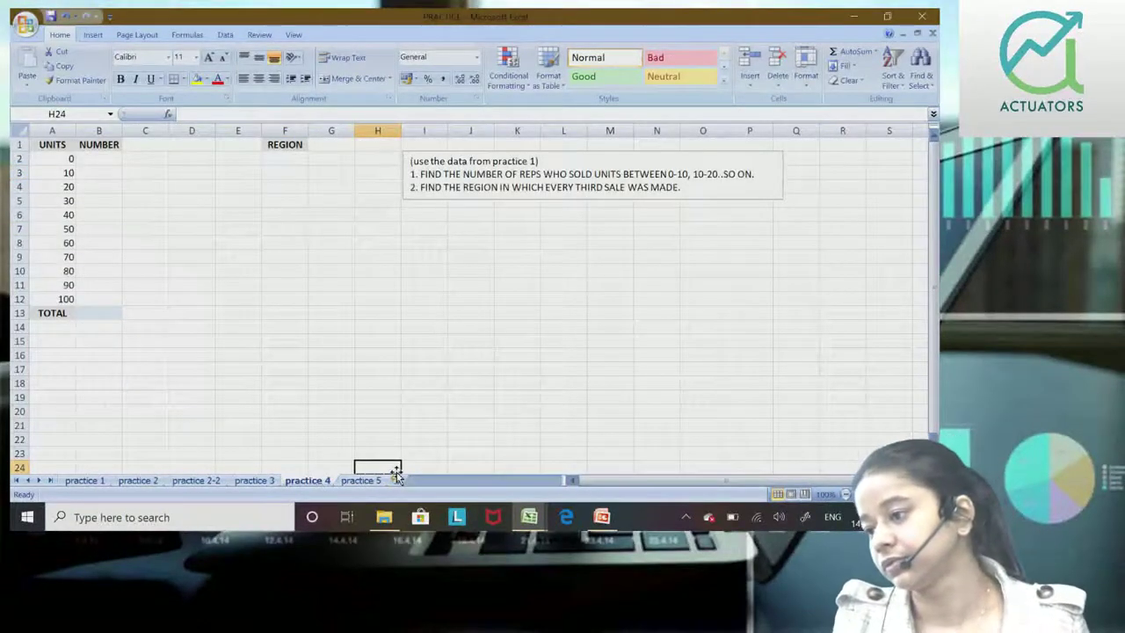